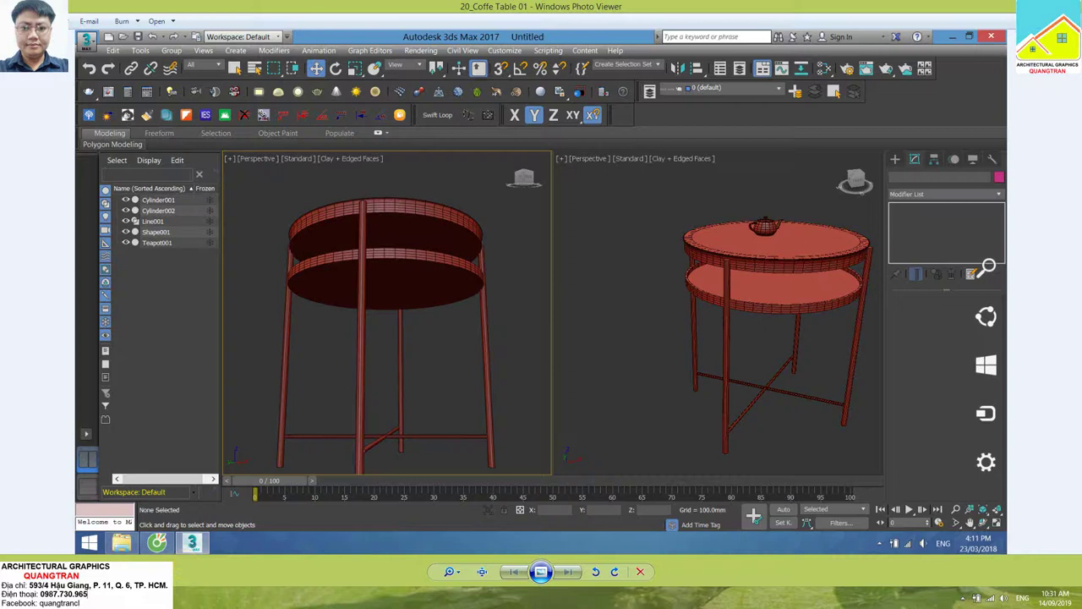
Switch from the coffee table reference photo to the empty 3ds Max scene.
{"action": "mouse_move", "coordinate": [192, 543]}
{"action": "left_click", "coordinate": [114, 537]}
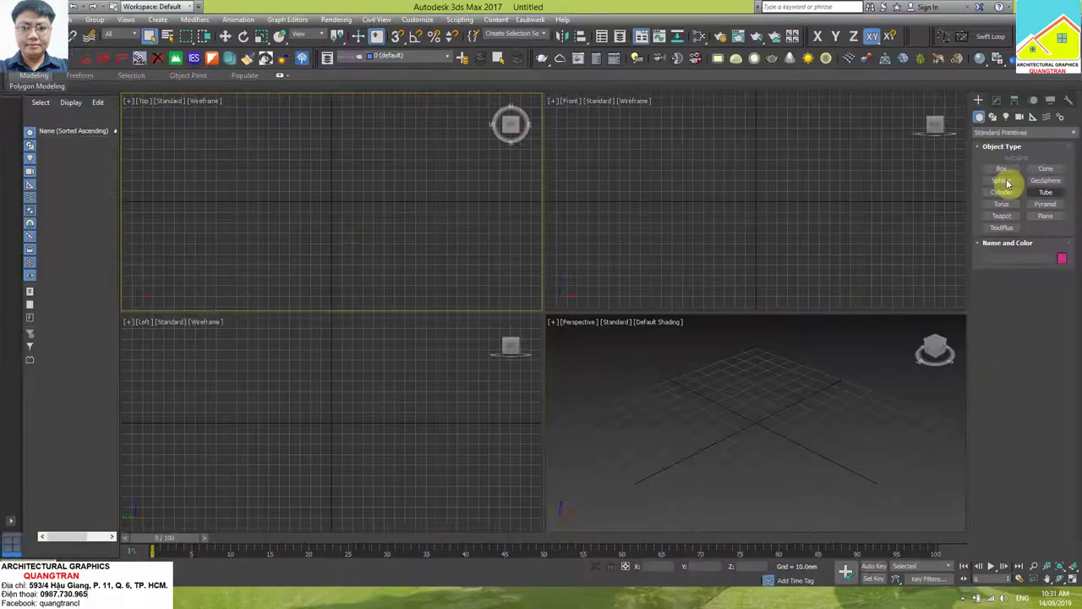
Draw a cylinder in the Perspective view.
{"action": "left_click", "coordinate": [1002, 194]}
{"action": "left_click_drag", "start_coordinate": [736, 447], "coordinate": [808, 464]}
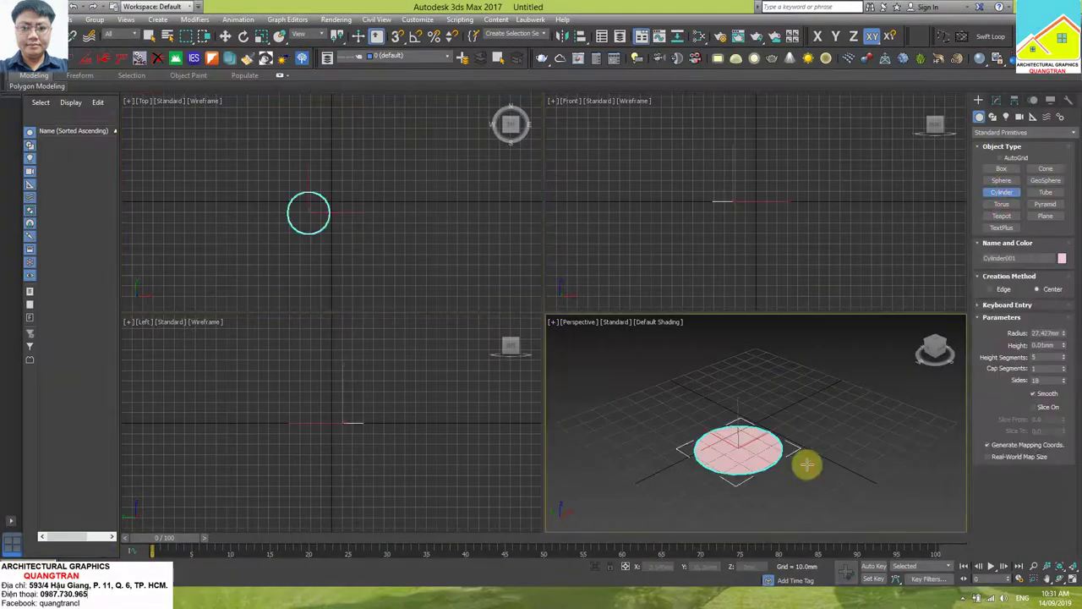
{"action": "left_click", "coordinate": [806, 362]}
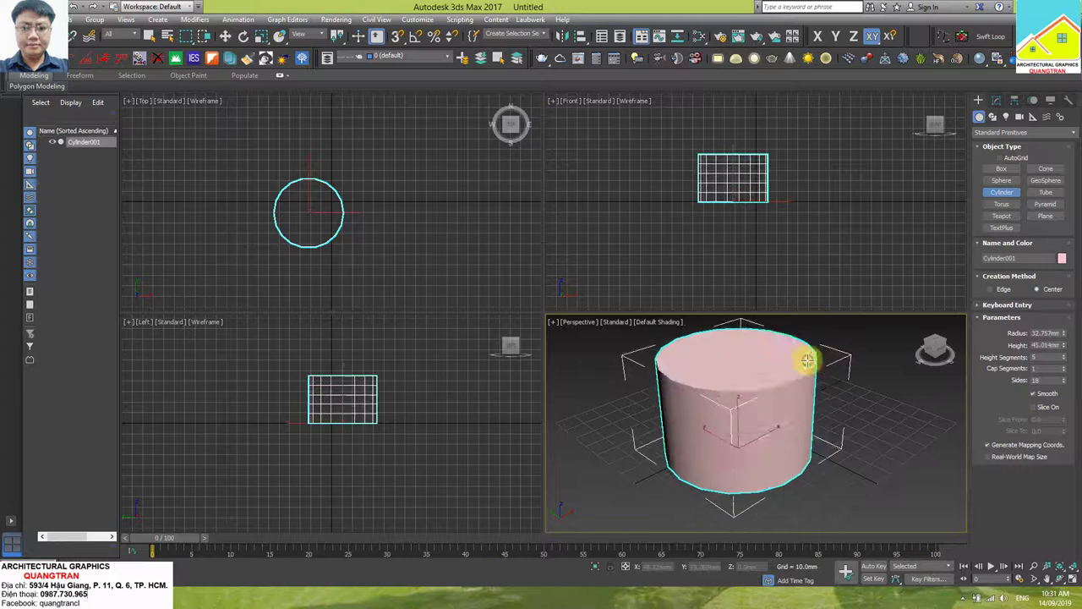
{"action": "scroll", "coordinate": [751, 418], "scroll_direction": "down", "scroll_amount": 3}
{"action": "scroll", "coordinate": [719, 415], "scroll_direction": "down", "scroll_amount": 2}
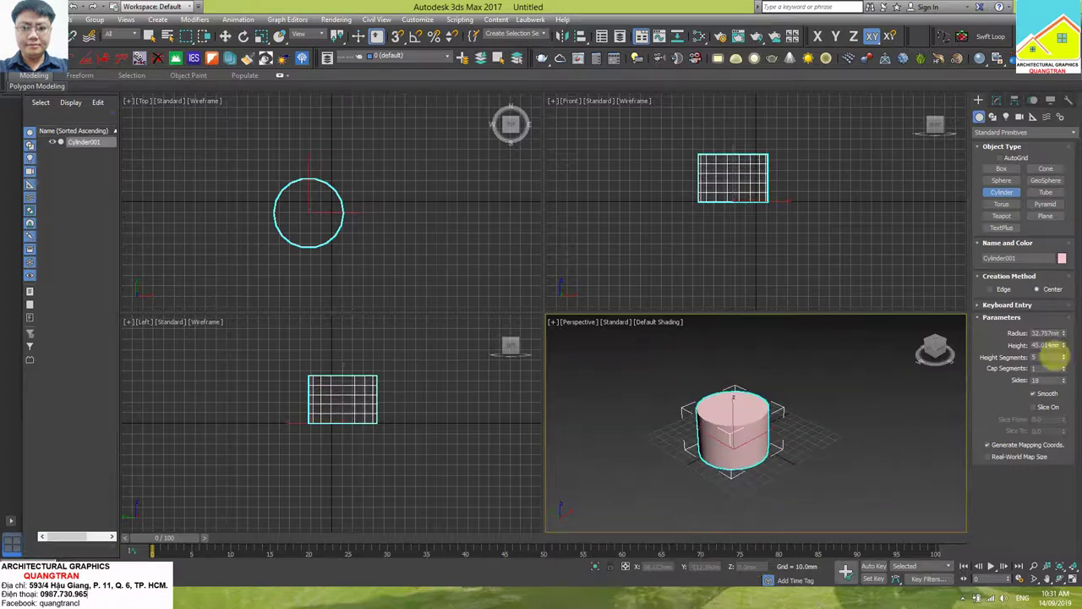
Give the cylinder 1 height segment, a 250 mm radius and a 500 mm height.
{"action": "right_click", "coordinate": [1063, 357]}
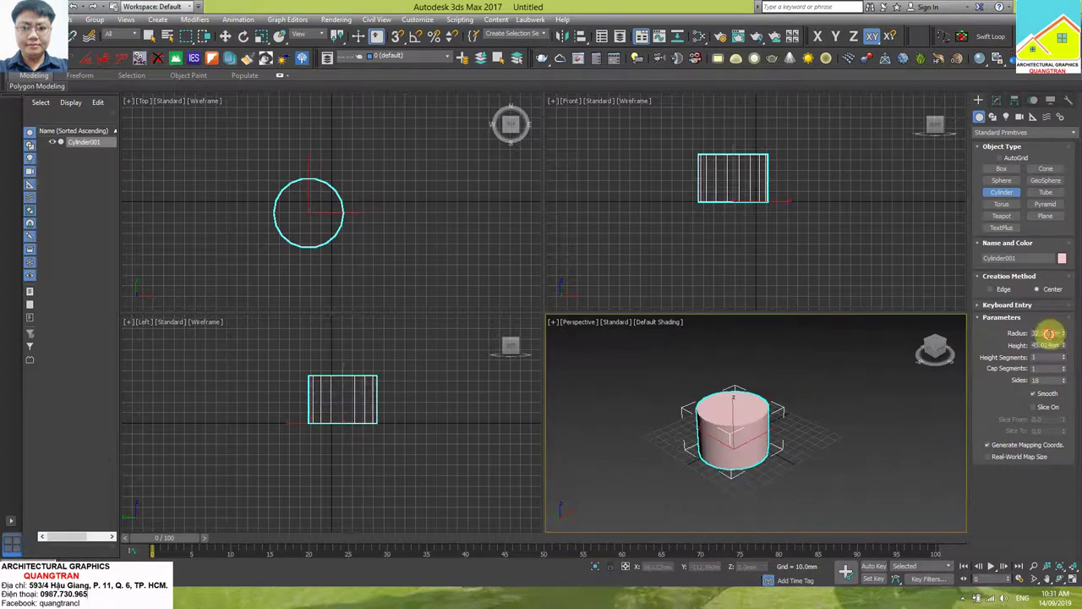
{"action": "double_click", "coordinate": [1047, 333]}
{"action": "type", "text": "200"}
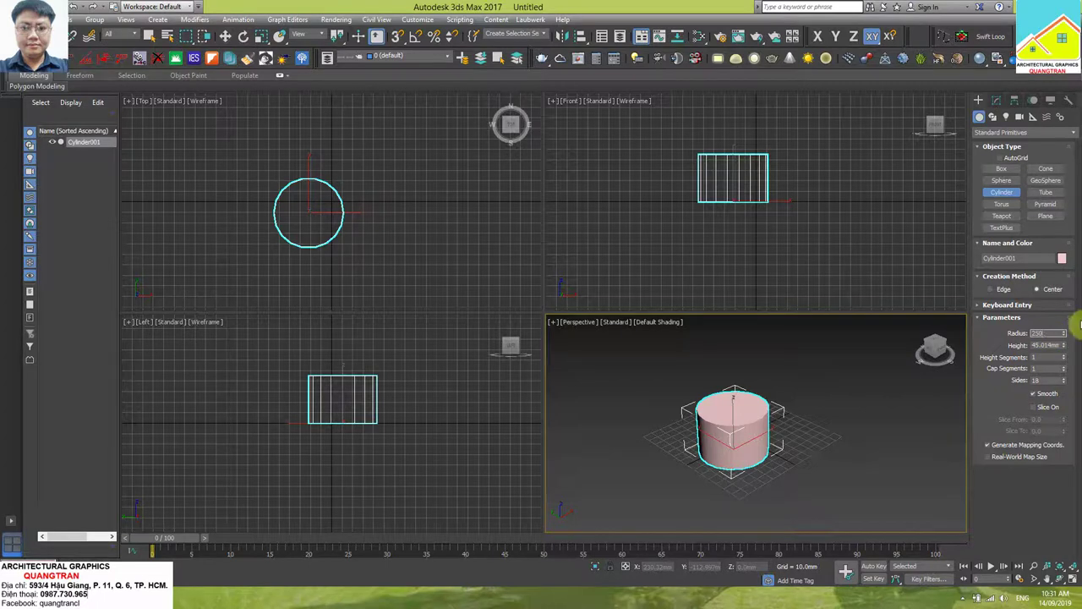
{"action": "double_click", "coordinate": [1047, 345]}
{"action": "type", "text": "5"}
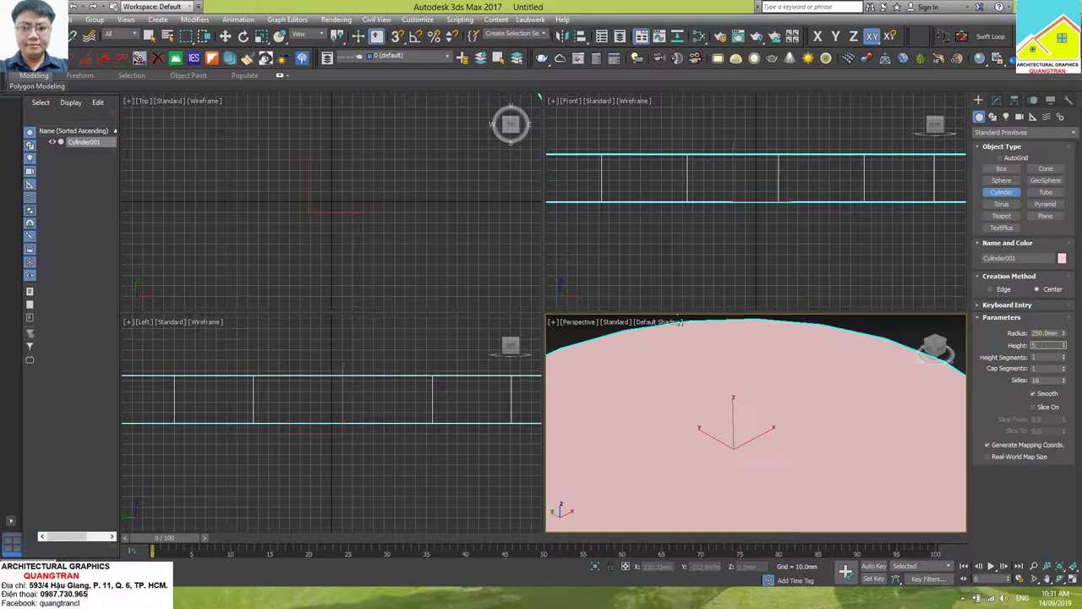
{"action": "type", "text": "00"}
{"action": "key", "text": "Return"}
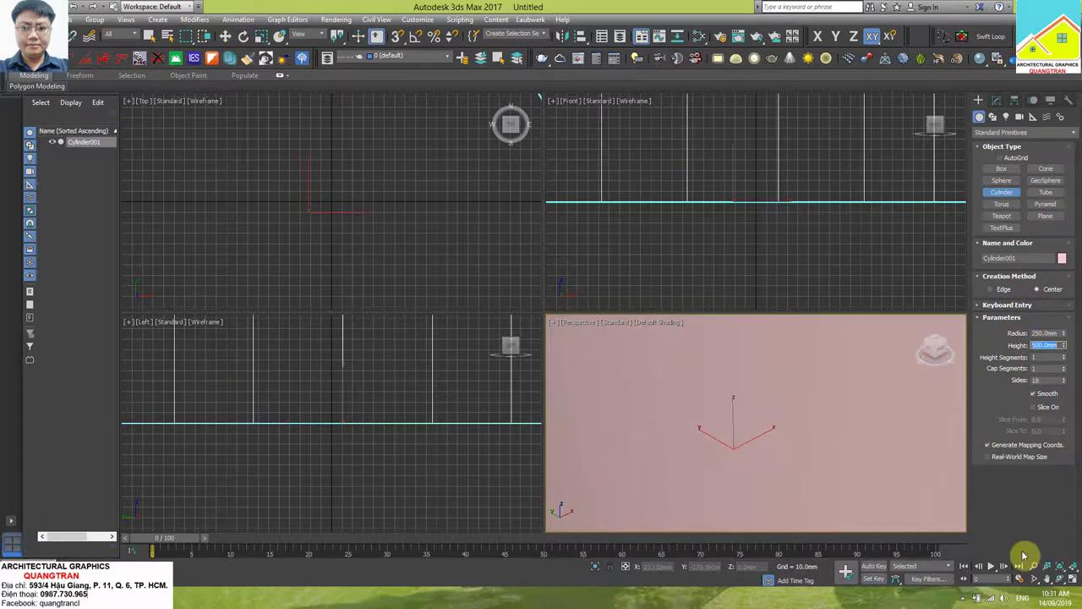
Zoom extents in all views, switch to Select Object and deselect the cylinder.
{"action": "left_click", "coordinate": [1073, 567]}
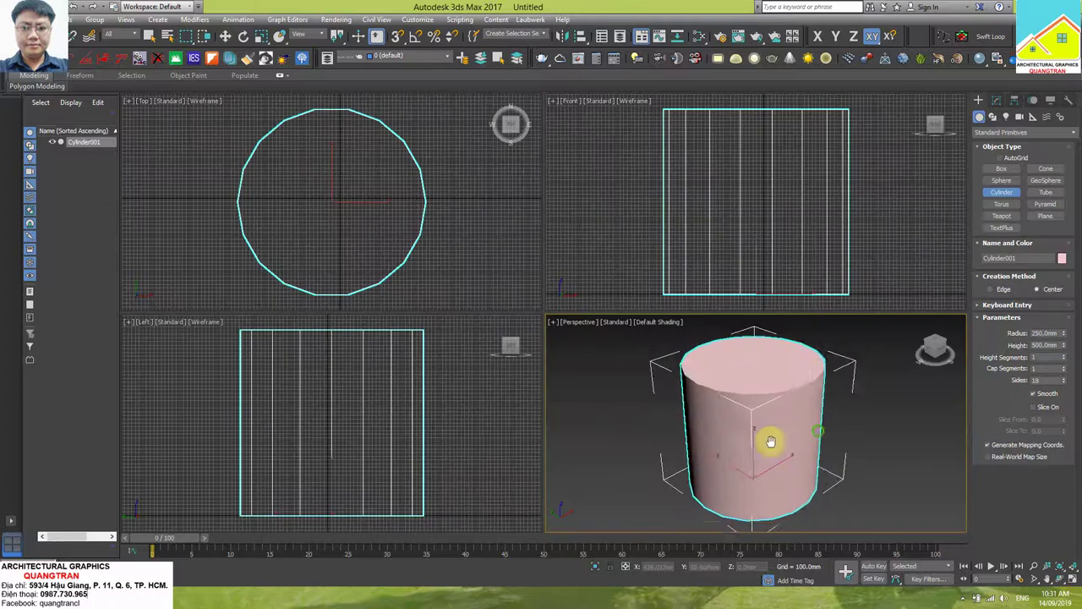
{"action": "scroll", "coordinate": [768, 440], "scroll_direction": "down", "scroll_amount": 2}
{"action": "scroll", "coordinate": [715, 433], "scroll_direction": "down", "scroll_amount": 3}
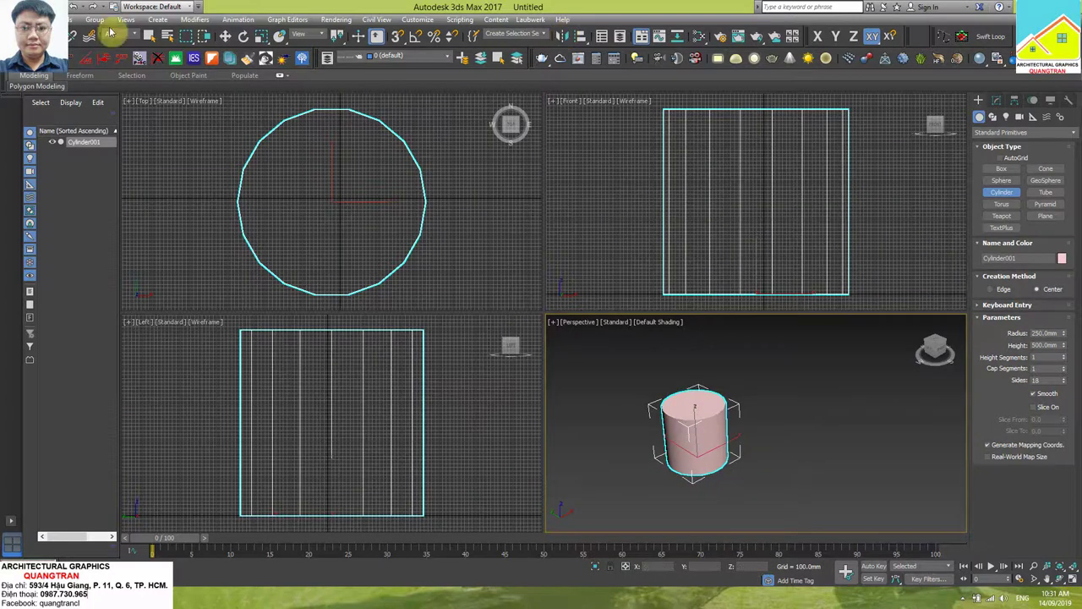
{"action": "left_click", "coordinate": [150, 36]}
{"action": "left_click", "coordinate": [657, 341]}
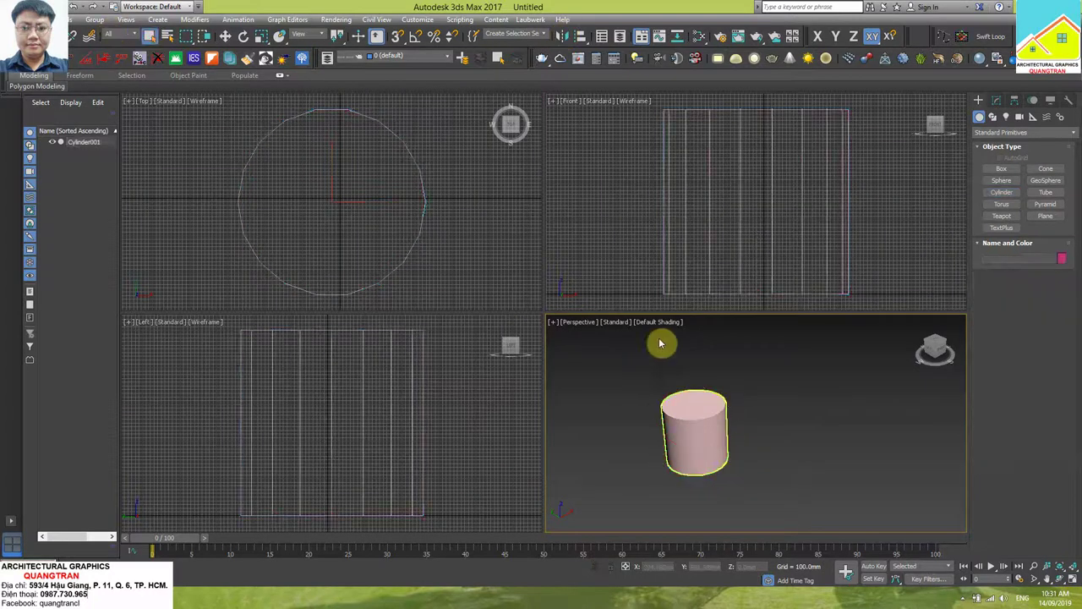
Show Edged Faces in Perspective and convert Cylinder001 to Editable Poly.
{"action": "left_click", "coordinate": [657, 323]}
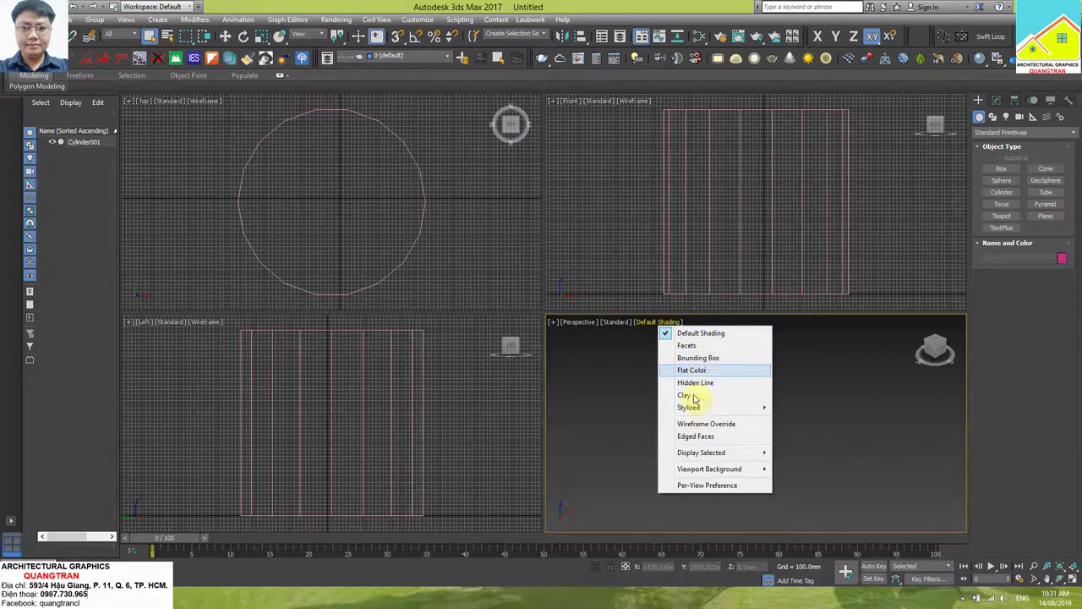
{"action": "left_click", "coordinate": [693, 436]}
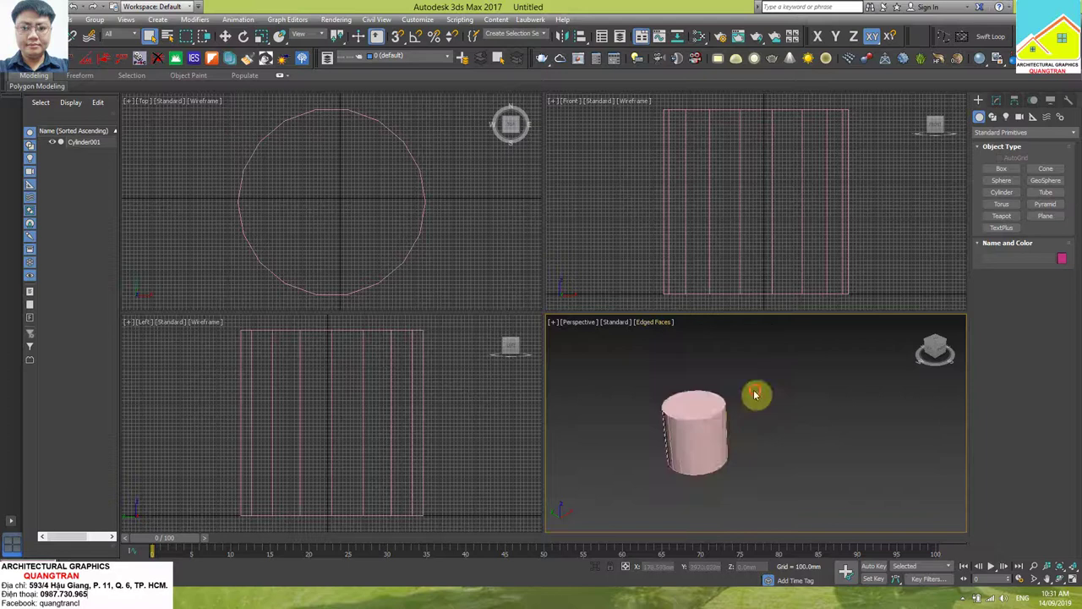
{"action": "left_click", "coordinate": [713, 411]}
{"action": "scroll", "coordinate": [744, 399], "scroll_direction": "up", "scroll_amount": 3}
{"action": "scroll", "coordinate": [744, 399], "scroll_direction": "up", "scroll_amount": 2}
{"action": "left_click", "coordinate": [744, 398]}
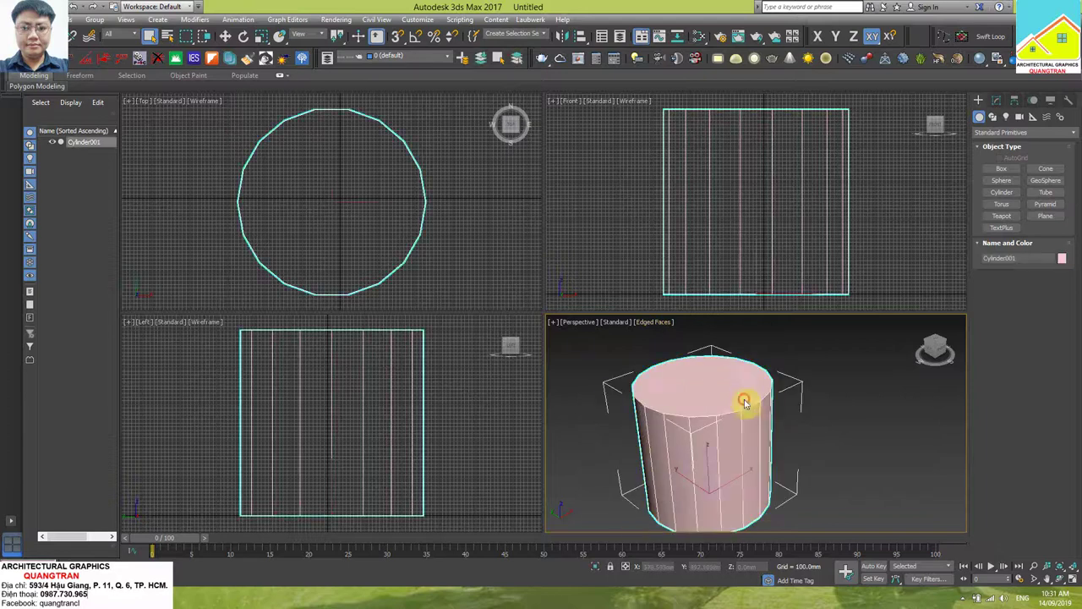
{"action": "right_click", "coordinate": [745, 401]}
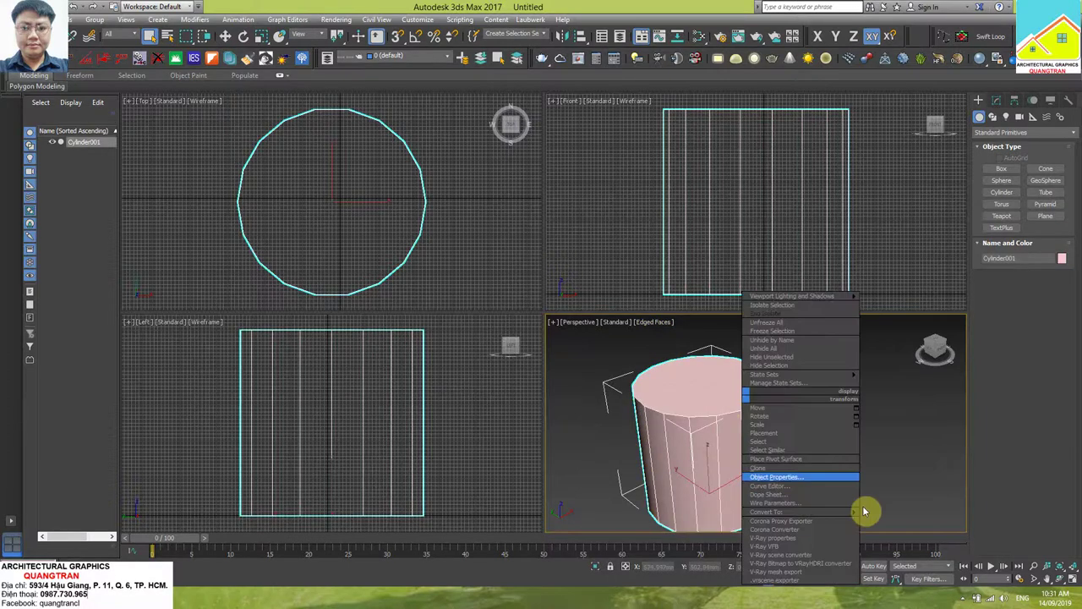
{"action": "mouse_move", "coordinate": [767, 512]}
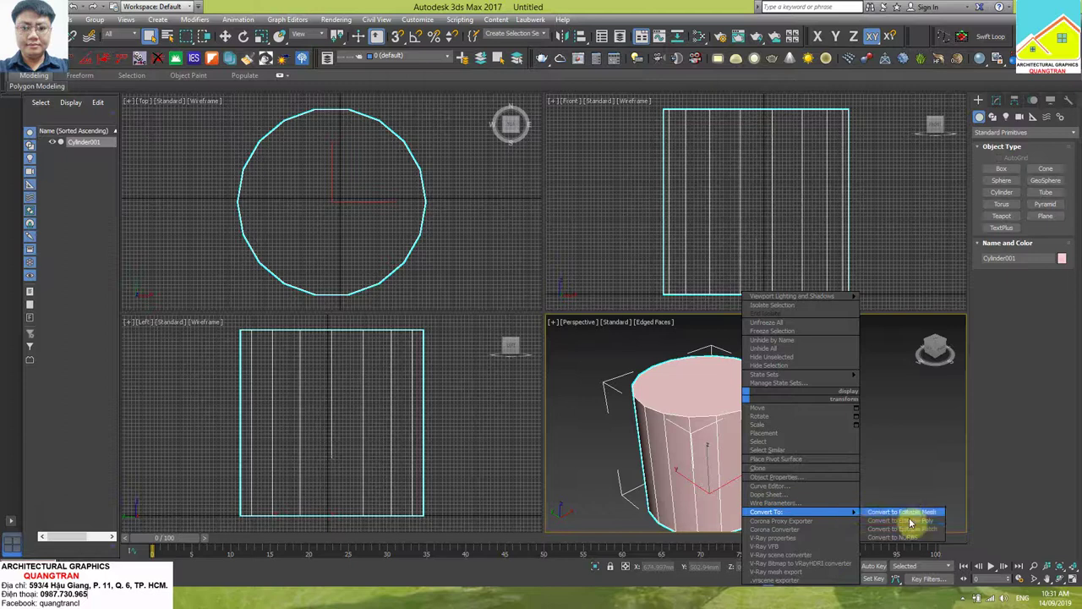
{"action": "left_click", "coordinate": [905, 520]}
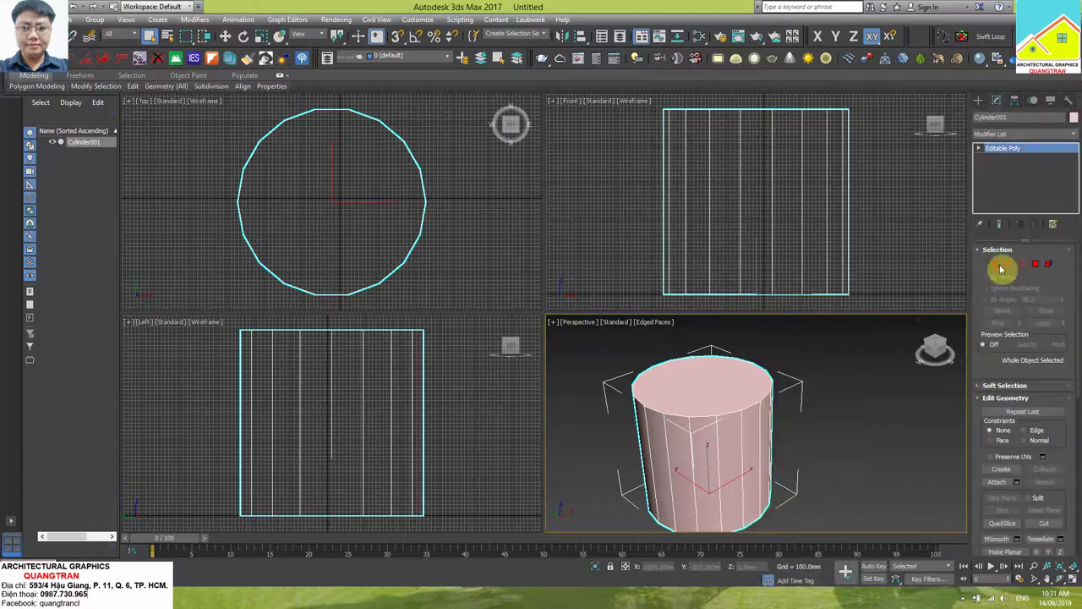
At Vertex level, box-select vertices around the cylinder's circle.
{"action": "left_click", "coordinate": [998, 267]}
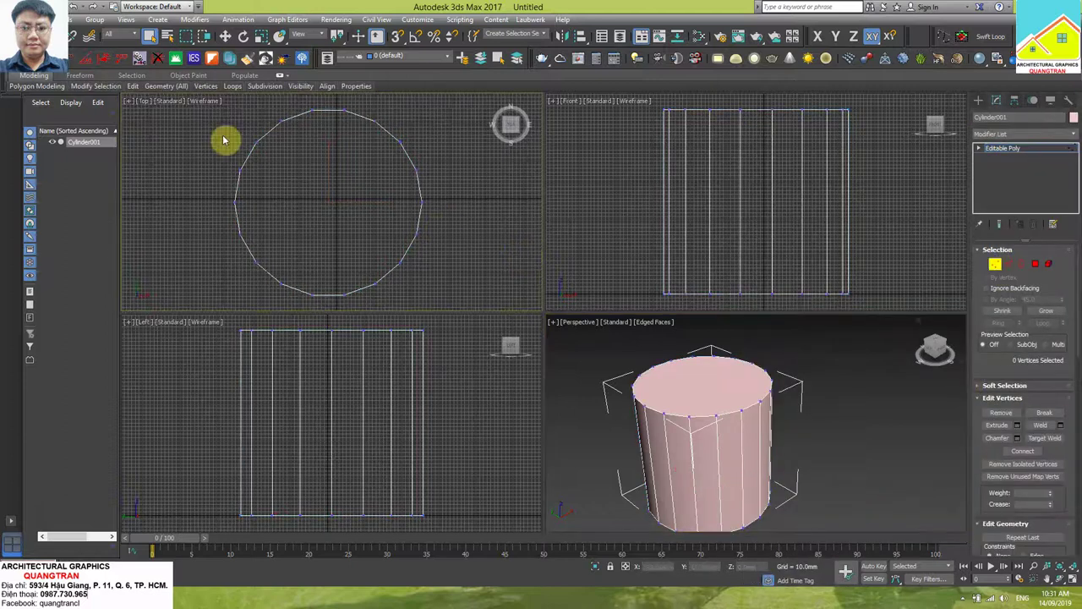
{"action": "left_click_drag", "start_coordinate": [382, 150], "coordinate": [334, 101]}
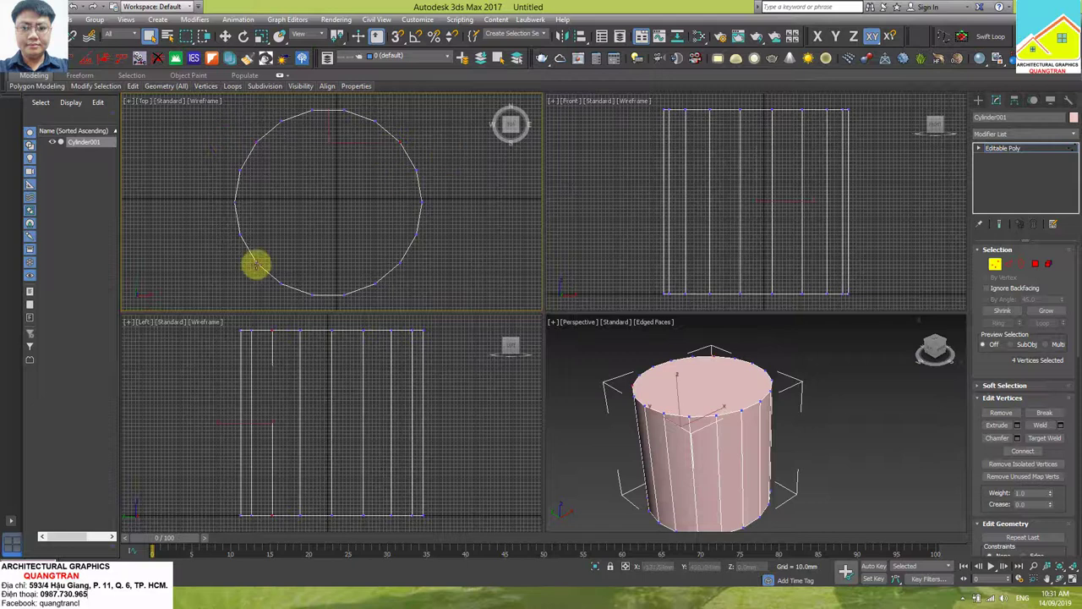
{"action": "left_click_drag", "start_coordinate": [250, 258], "coordinate": [414, 280]}
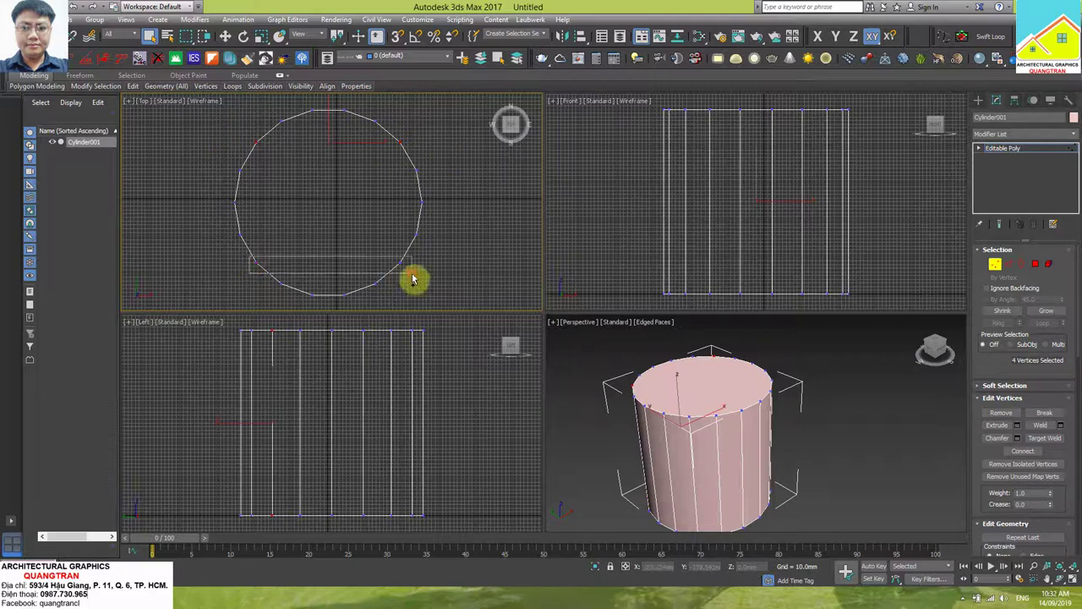
{"action": "middle_click", "coordinate": [786, 440]}
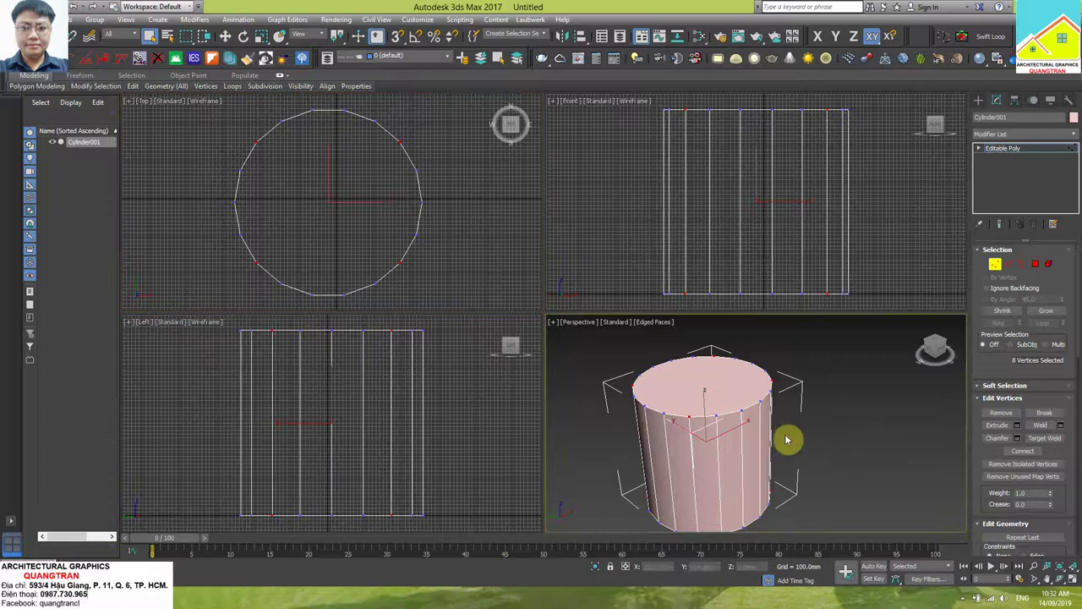
{"action": "middle_click_drag", "start_coordinate": [787, 440], "coordinate": [809, 409], "text": "alt"}
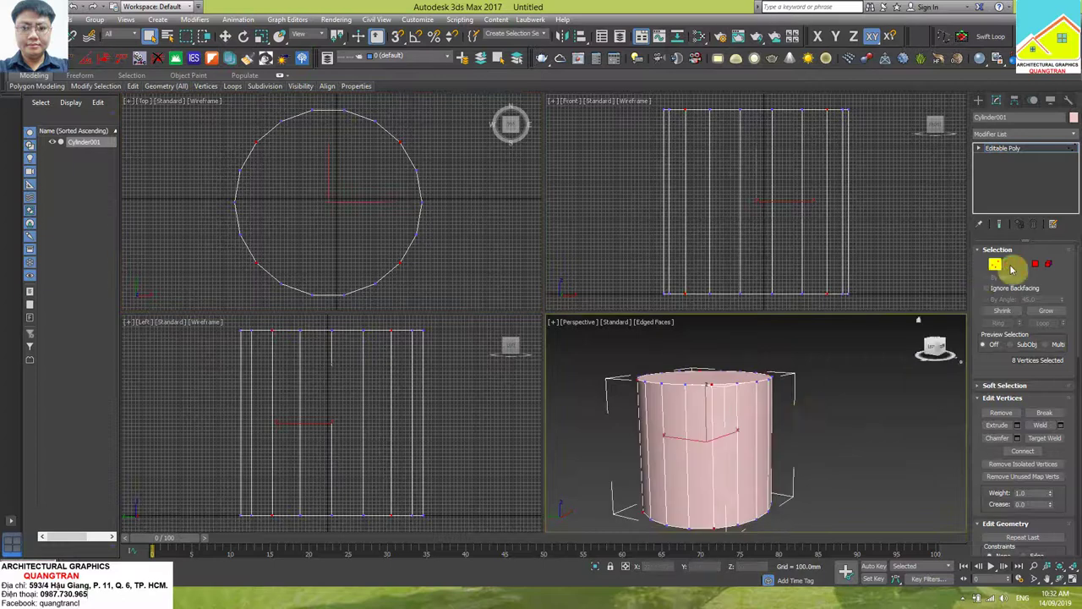
At Edge level in wireframe Perspective, box-select four vertical edges of the cylinder.
{"action": "left_click", "coordinate": [1011, 265]}
{"action": "middle_click_drag", "start_coordinate": [756, 387], "coordinate": [737, 325], "text": "alt"}
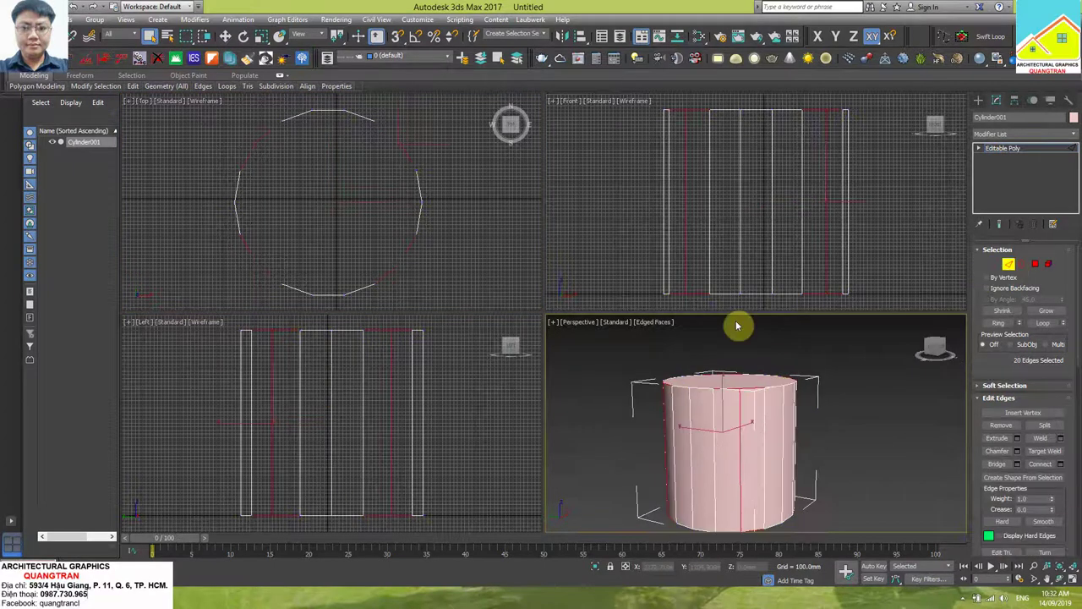
{"action": "middle_click_drag", "start_coordinate": [781, 423], "coordinate": [719, 416], "text": "alt"}
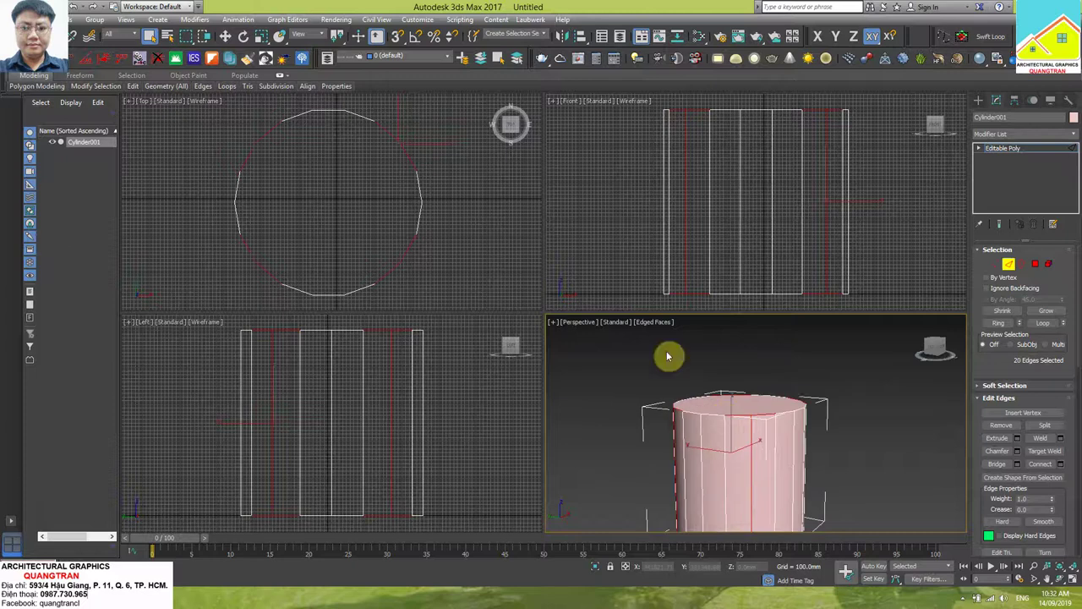
{"action": "left_click", "coordinate": [654, 321]}
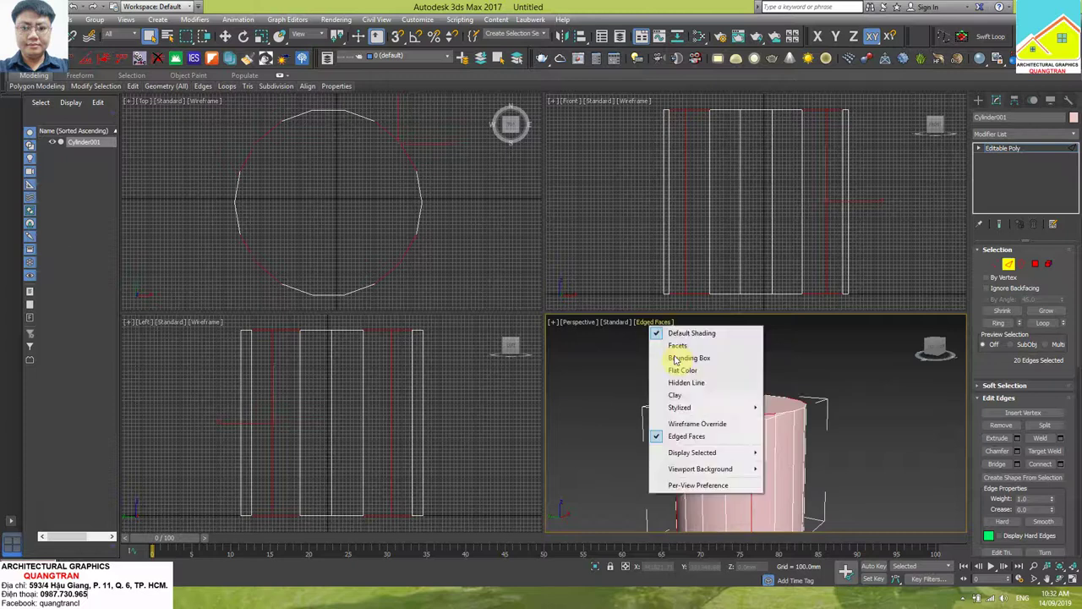
{"action": "left_click", "coordinate": [683, 423]}
{"action": "scroll", "coordinate": [714, 381], "scroll_direction": "down", "scroll_amount": 3}
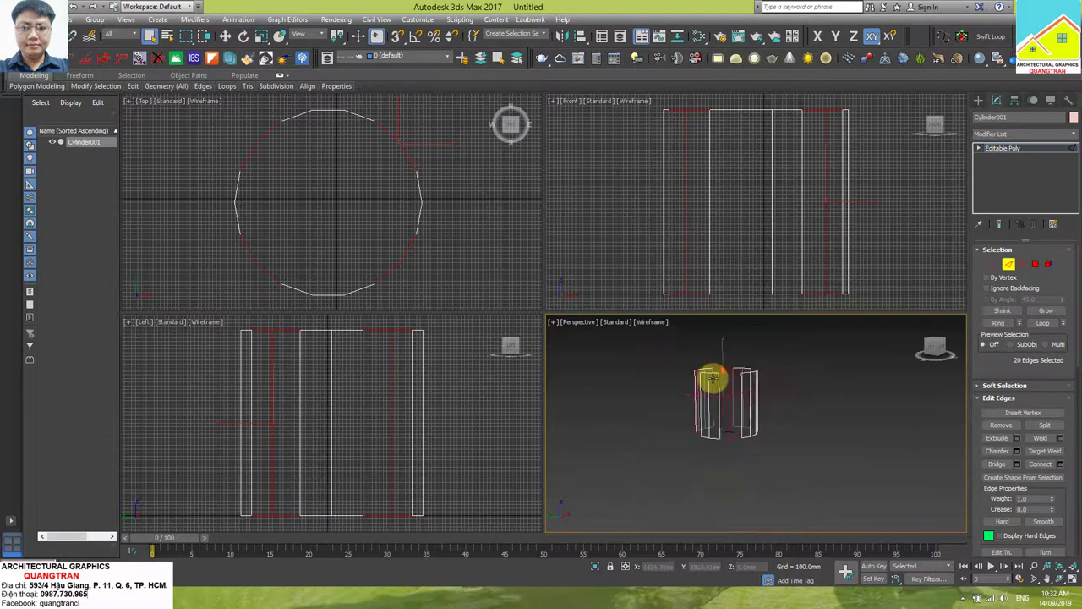
{"action": "left_click_drag", "start_coordinate": [681, 347], "coordinate": [771, 389]}
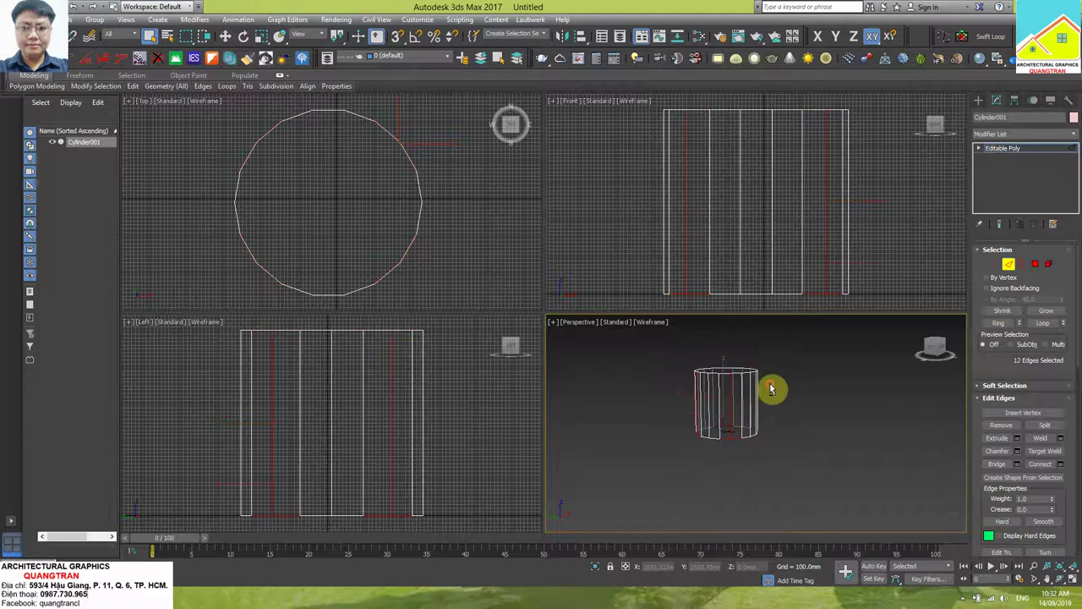
{"action": "mouse_move", "coordinate": [682, 415]}
{"action": "left_mouse_down"}
{"action": "mouse_move", "coordinate": [780, 463]}
{"action": "mouse_move", "coordinate": [773, 428]}
{"action": "left_mouse_up"}
{"action": "middle_click_drag", "start_coordinate": [773, 428], "coordinate": [748, 461], "text": "alt"}
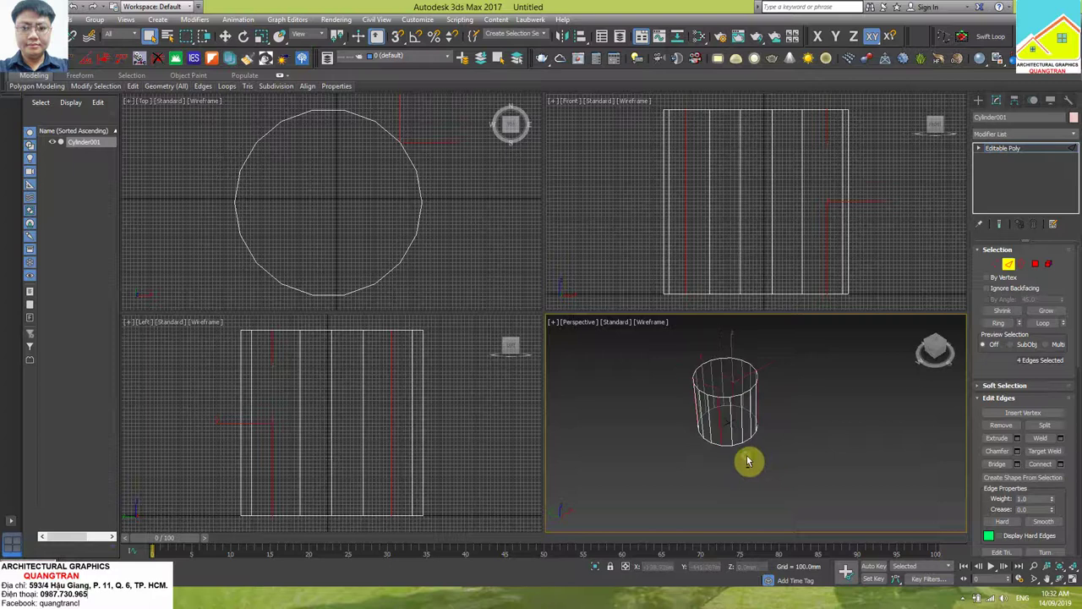
Create Shape001 from the four selected edges and leave Edge level.
{"action": "left_click", "coordinate": [1011, 477]}
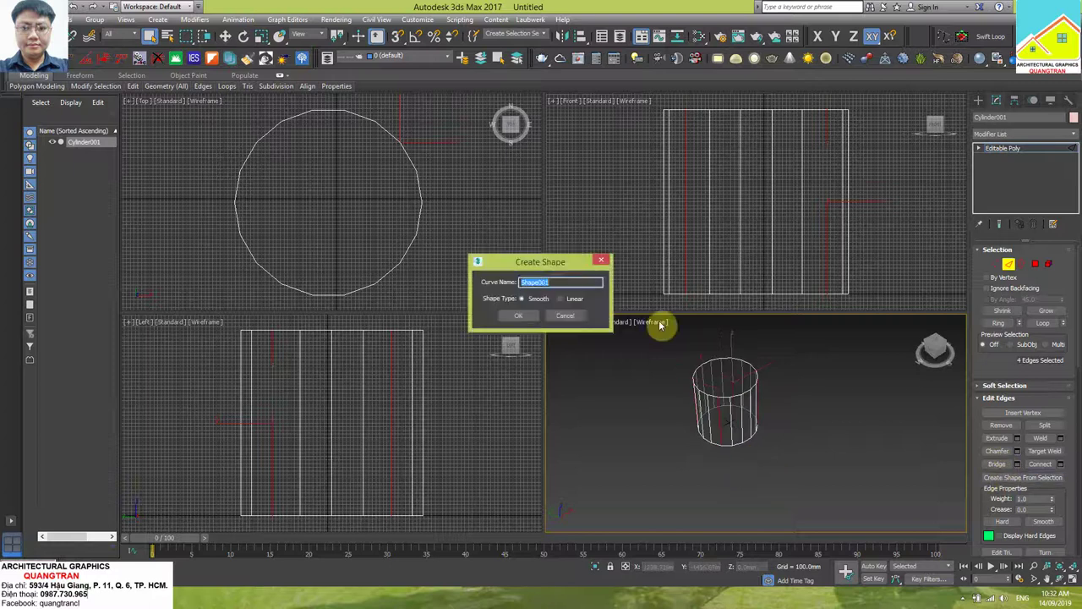
{"action": "left_click", "coordinate": [516, 315]}
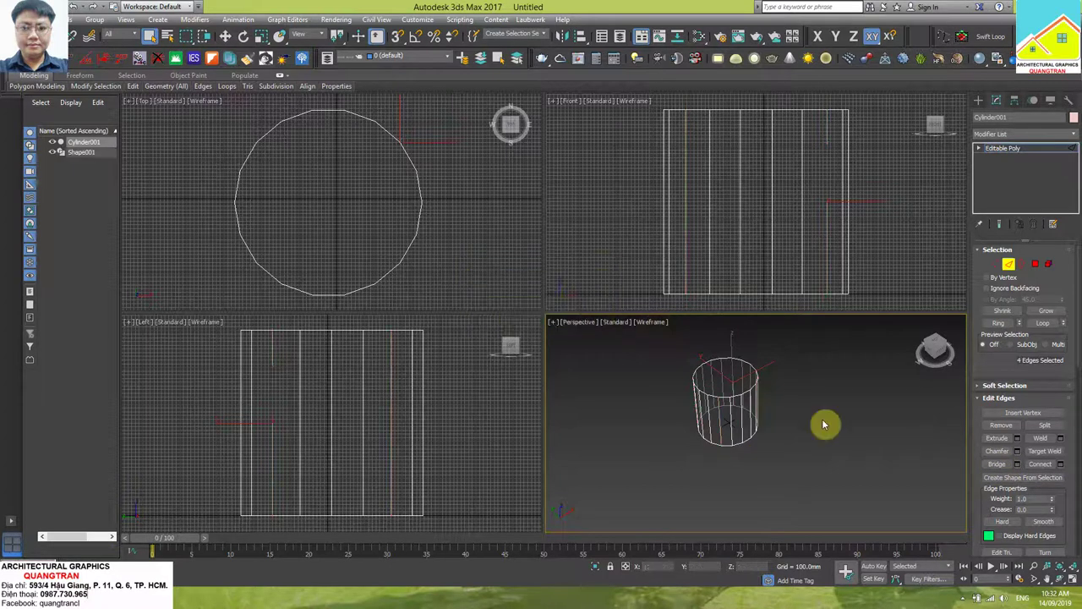
{"action": "left_click", "coordinate": [834, 436]}
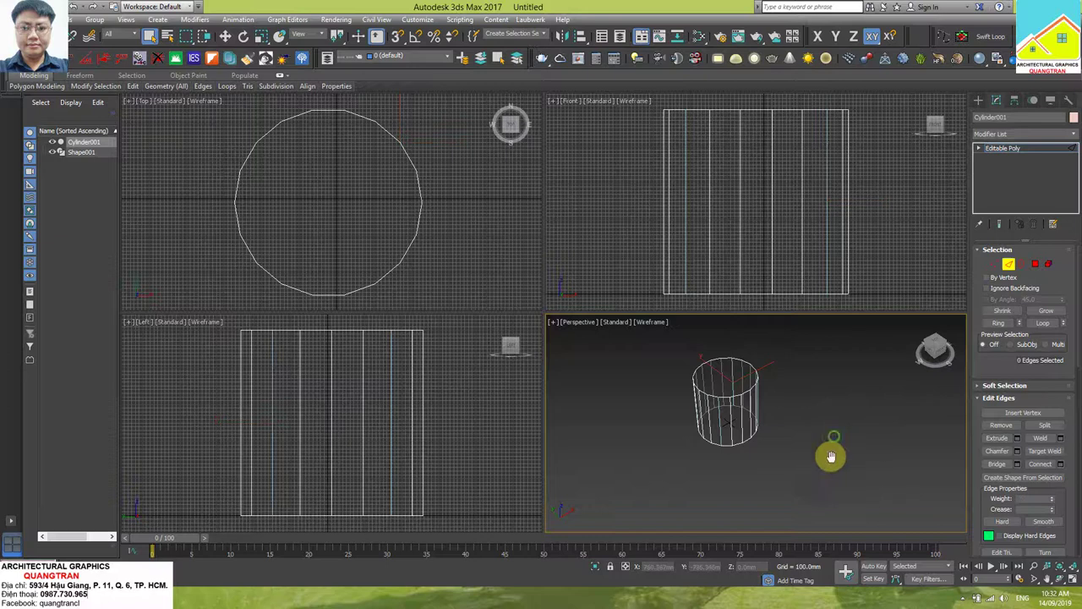
{"action": "key", "text": "z"}
{"action": "left_click", "coordinate": [713, 453]}
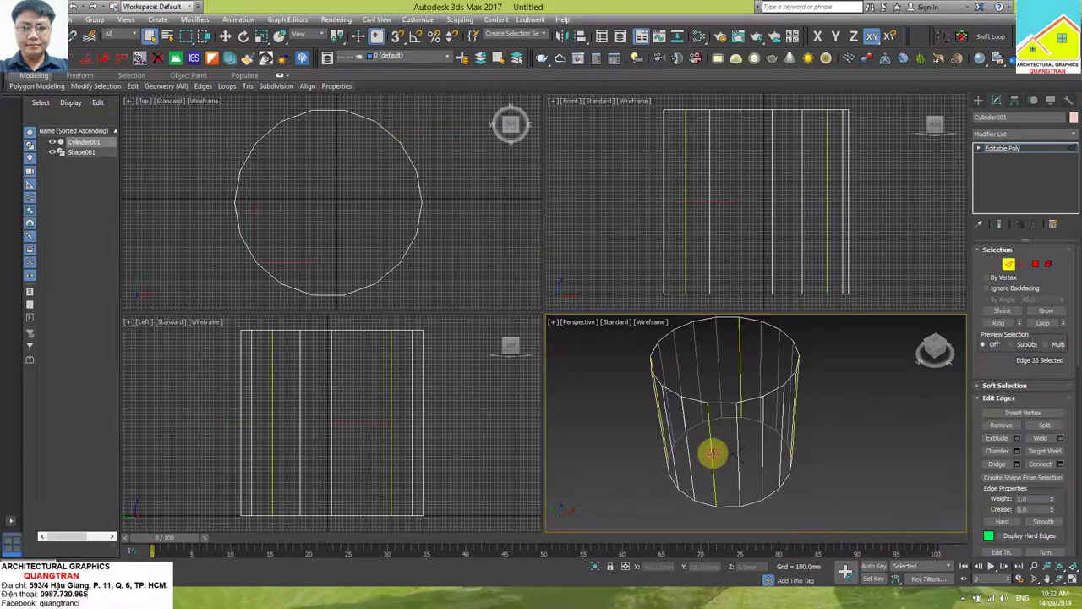
{"action": "left_click", "coordinate": [979, 102]}
{"action": "left_click", "coordinate": [997, 103]}
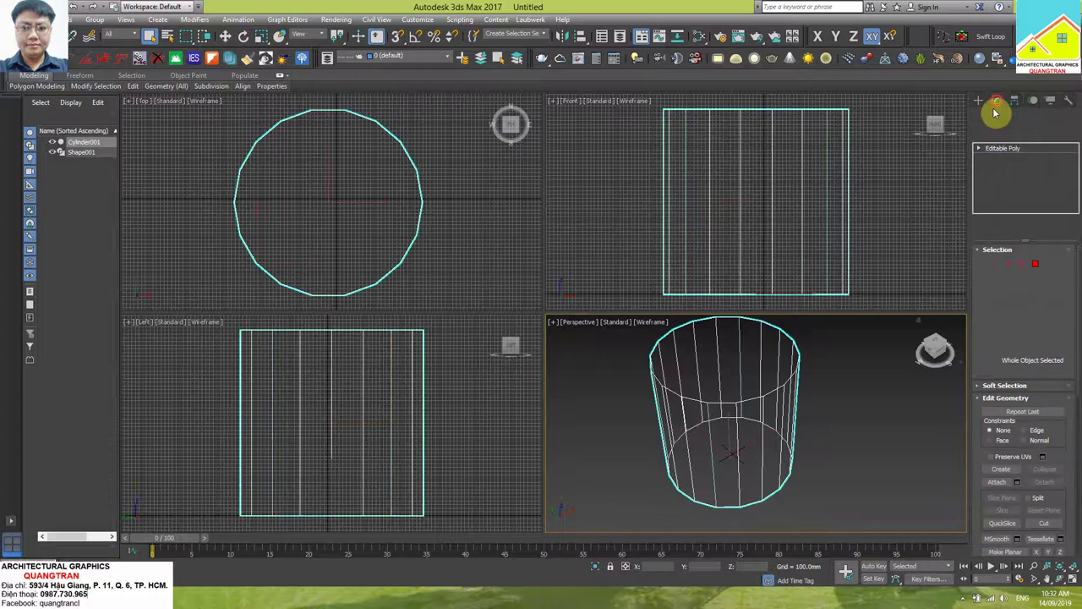
{"action": "left_click", "coordinate": [990, 250]}
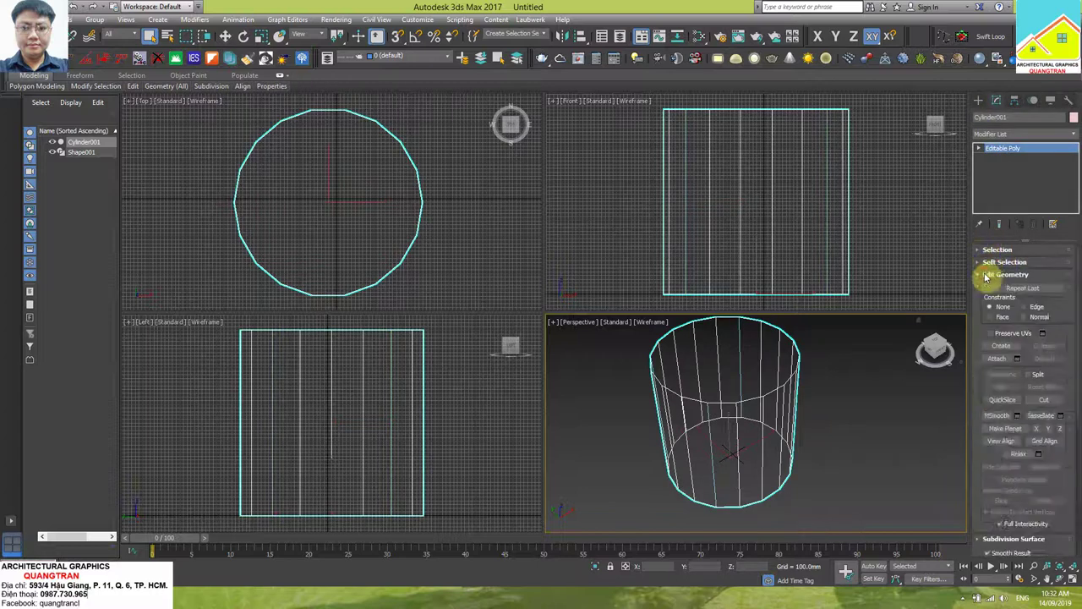
Enable rendering of Shape001 in renderer and viewport with 12 mm thickness.
{"action": "left_click", "coordinate": [737, 358]}
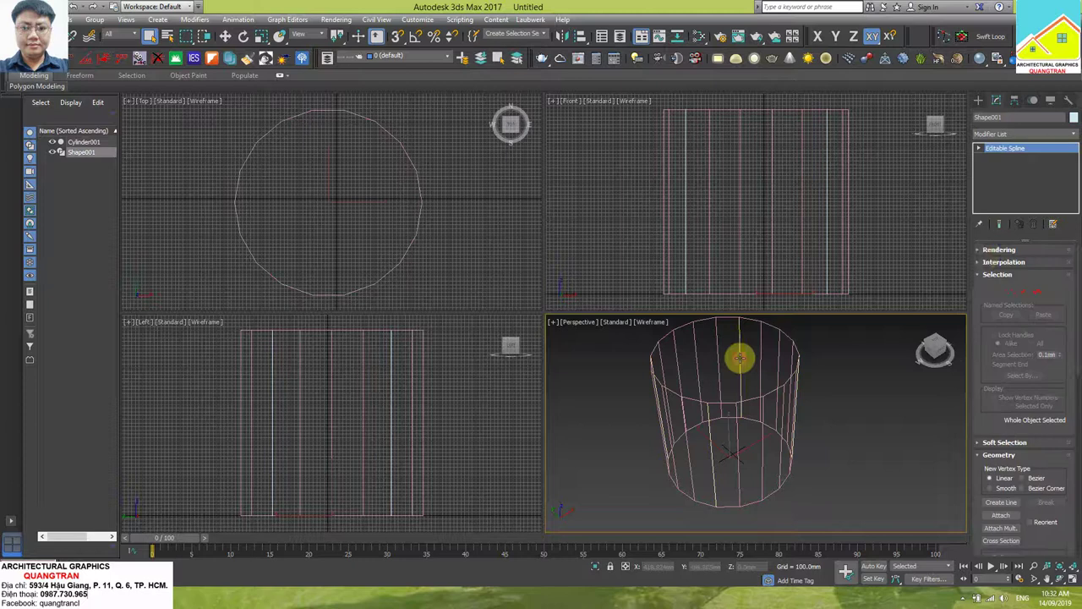
{"action": "left_click", "coordinate": [990, 251]}
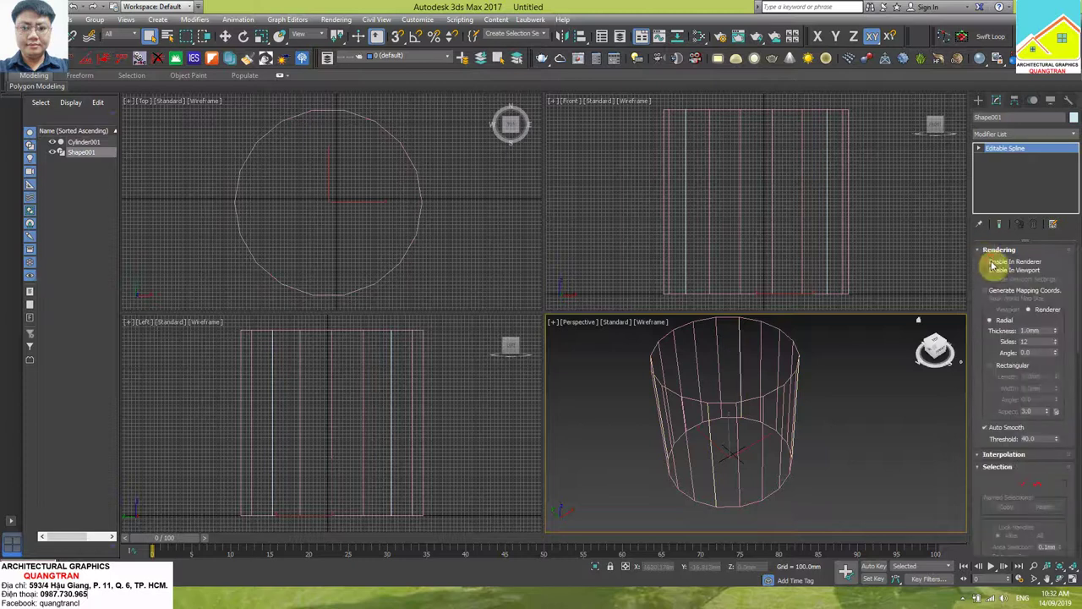
{"action": "left_click", "coordinate": [986, 261]}
{"action": "left_click", "coordinate": [986, 270]}
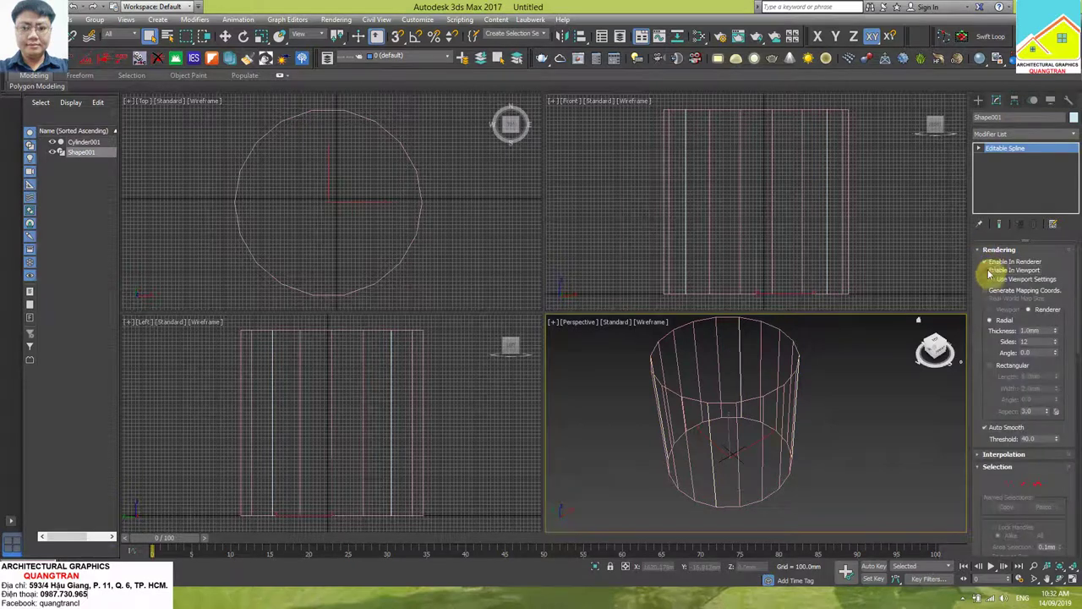
{"action": "double_click", "coordinate": [1034, 331]}
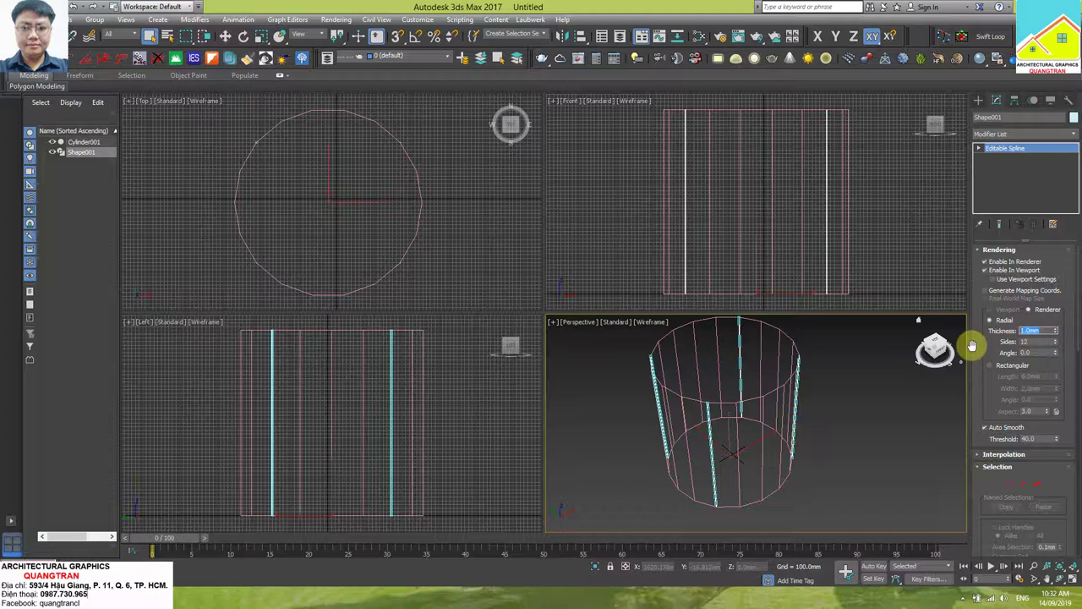
{"action": "type", "text": "12"}
{"action": "key", "text": "Return"}
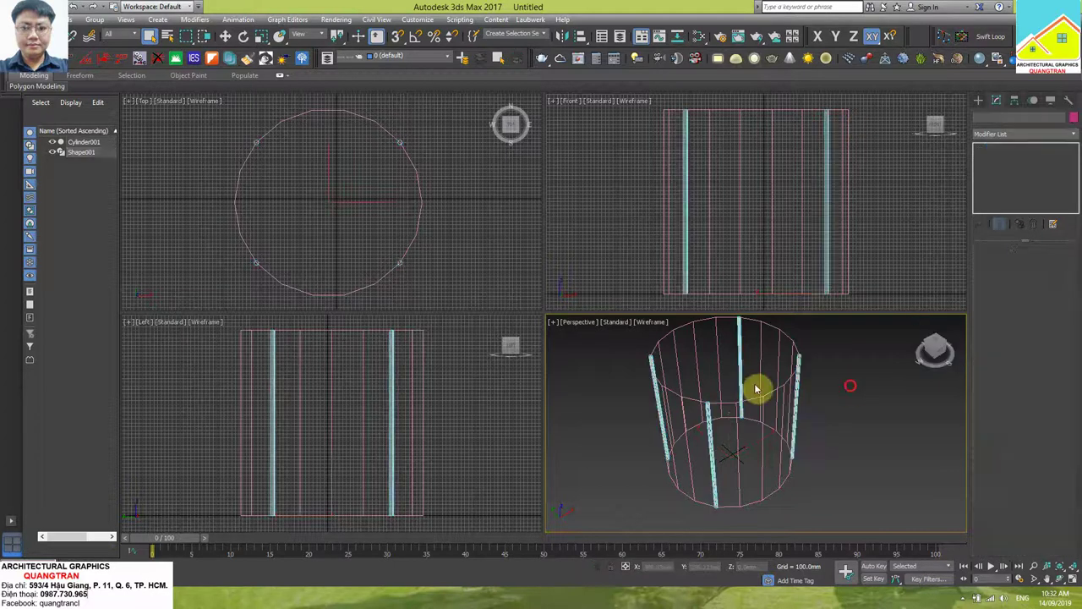
{"action": "left_click", "coordinate": [851, 383]}
Move Cylinder001's bottom vertices up to just below its top, then maximize the shaded Perspective view.
{"action": "left_click", "coordinate": [757, 408]}
{"action": "scroll", "coordinate": [745, 404], "scroll_direction": "down", "scroll_amount": 3}
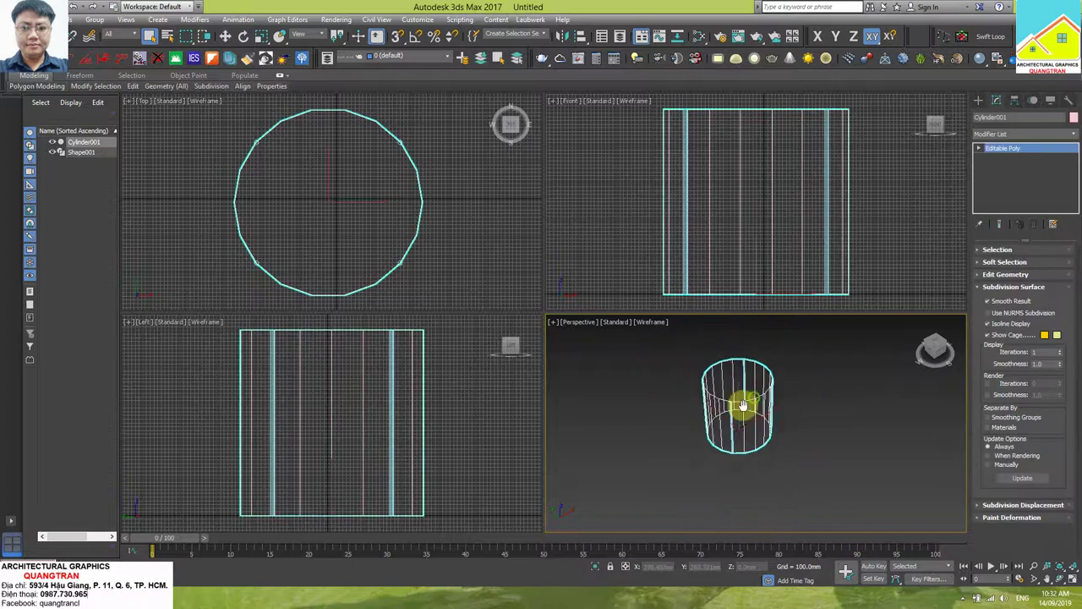
{"action": "scroll", "coordinate": [769, 280], "scroll_direction": "down", "scroll_amount": 3}
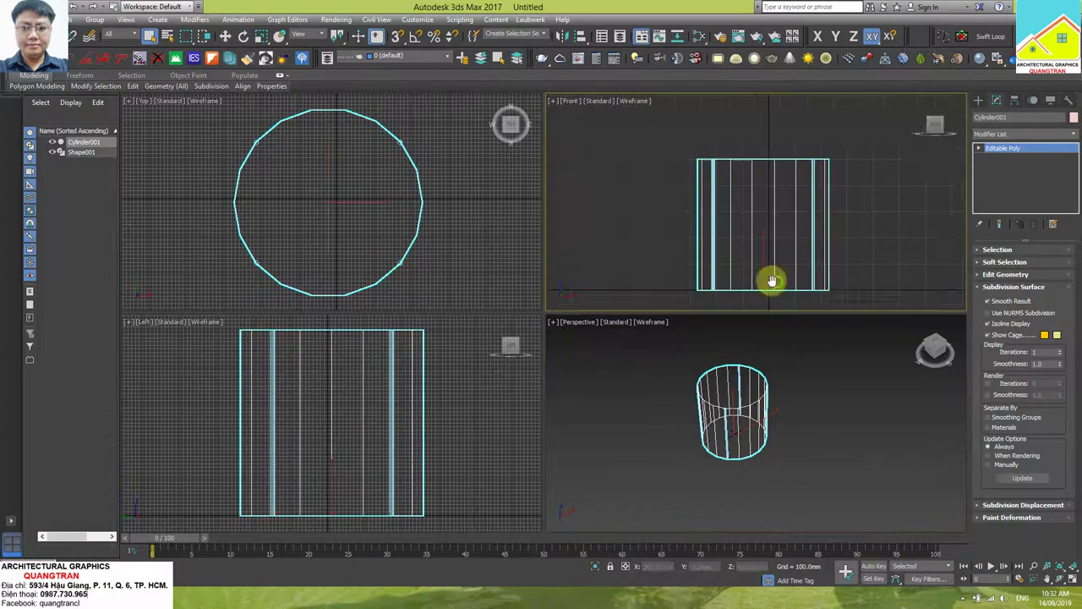
{"action": "left_click", "coordinate": [979, 148]}
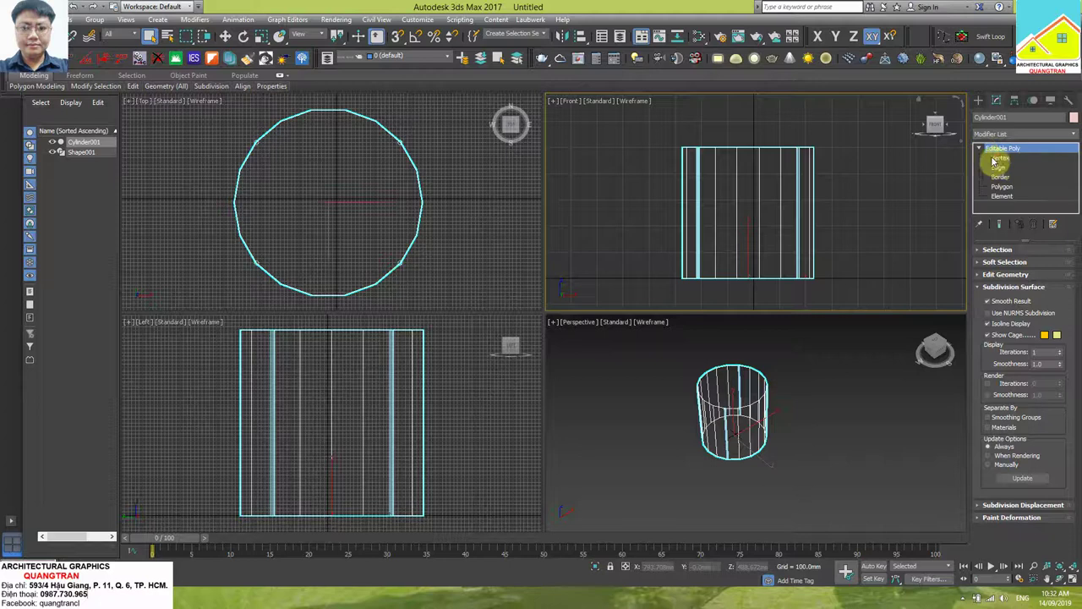
{"action": "left_click", "coordinate": [1000, 158]}
{"action": "left_click_drag", "start_coordinate": [653, 254], "coordinate": [864, 290]}
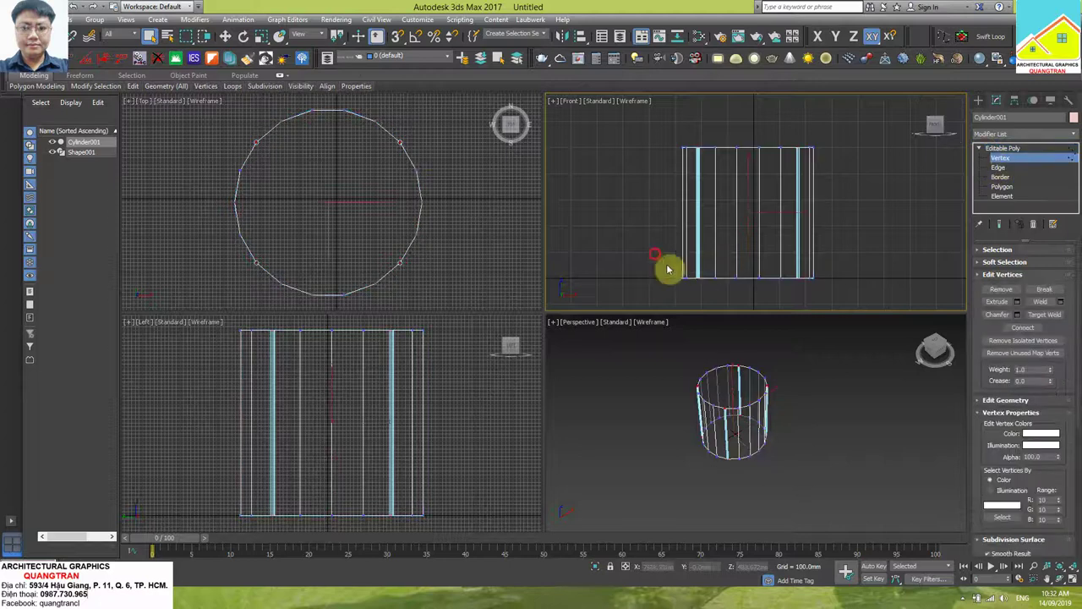
{"action": "left_click", "coordinate": [225, 36]}
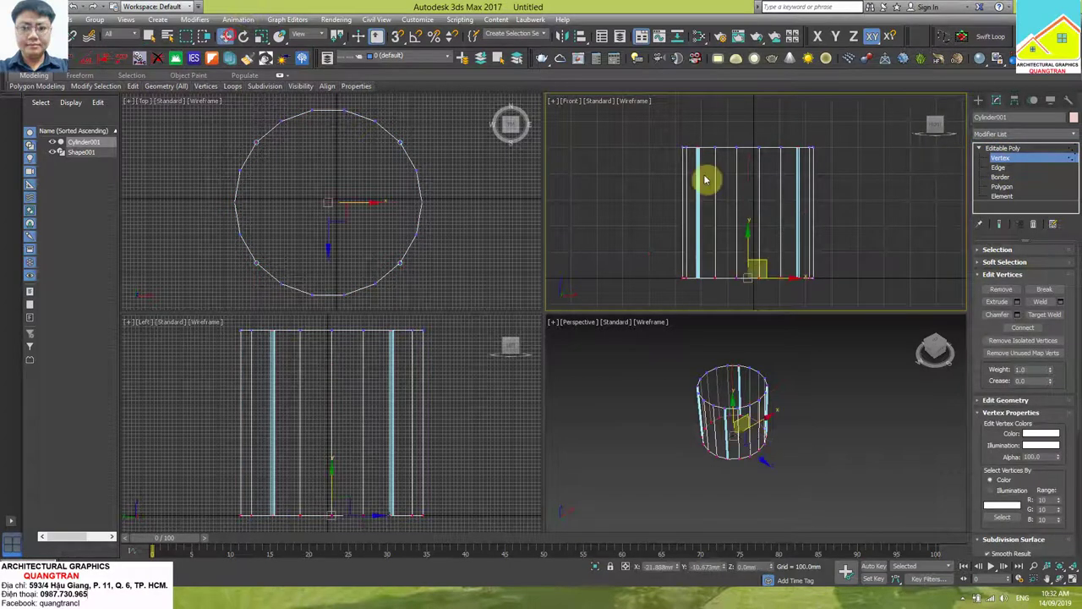
{"action": "left_click_drag", "start_coordinate": [750, 220], "coordinate": [844, 115]}
{"action": "left_click", "coordinate": [810, 405]}
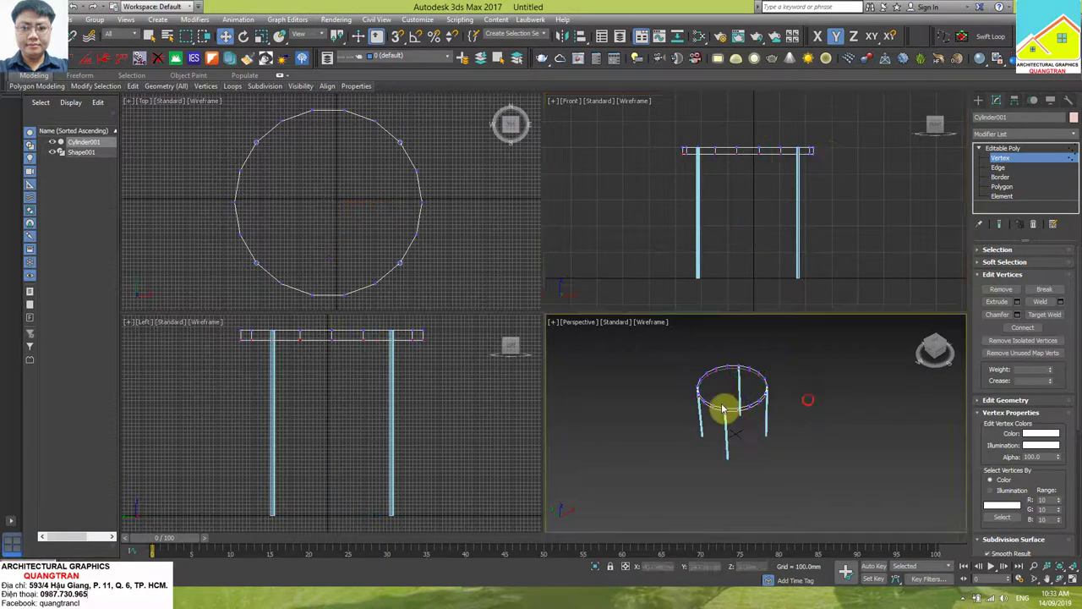
{"action": "key", "text": "alt+w"}
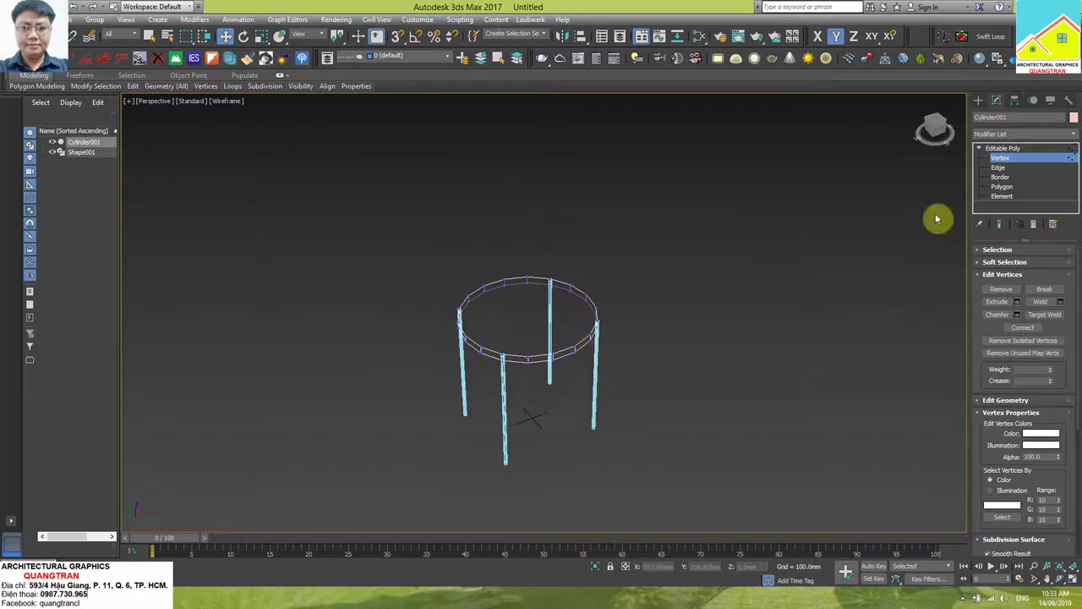
{"action": "key", "text": "F4"}
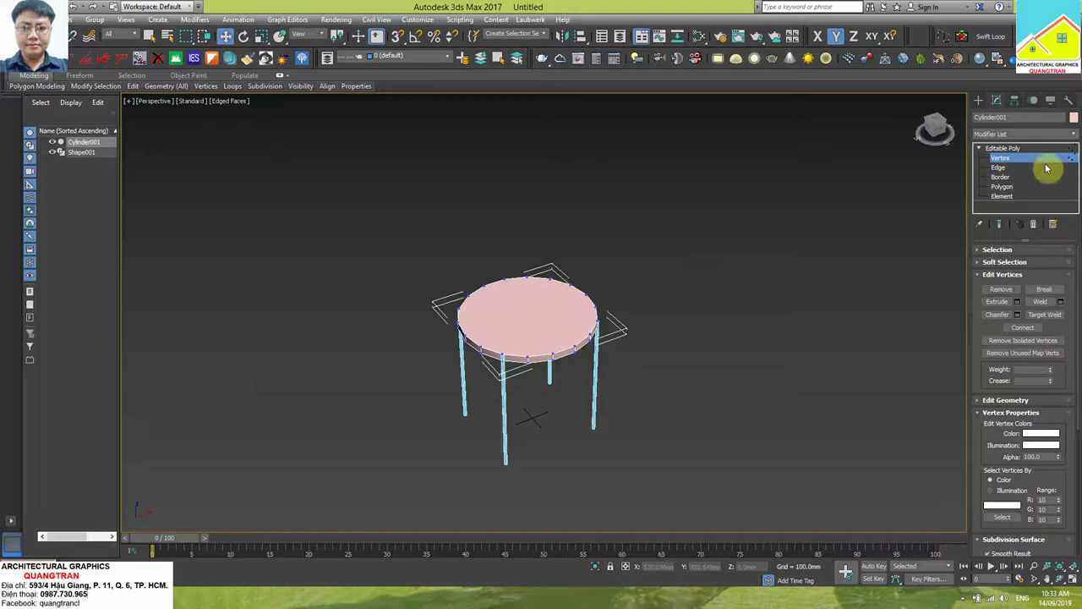
Delete the tabletop's top cap polygon, exit Polygon level and reselect the rim.
{"action": "left_click", "coordinate": [1002, 188]}
{"action": "left_click", "coordinate": [539, 339]}
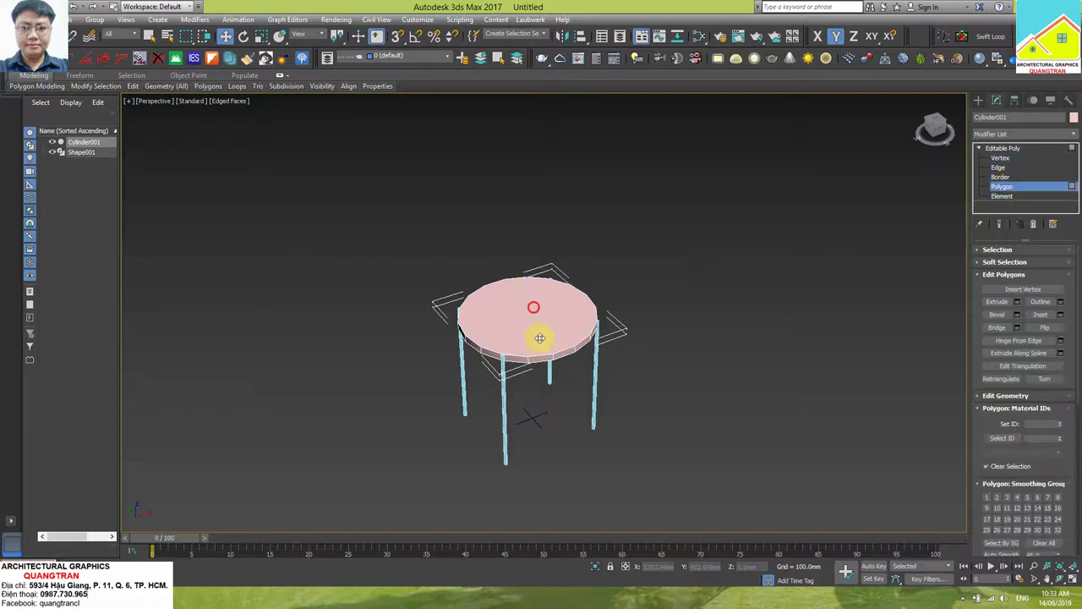
{"action": "mouse_move", "coordinate": [555, 254]}
{"action": "middle_mouse_down", "text": "alt"}
{"action": "mouse_move", "coordinate": [560, 216]}
{"action": "mouse_move", "coordinate": [564, 296]}
{"action": "middle_mouse_up", "text": "alt"}
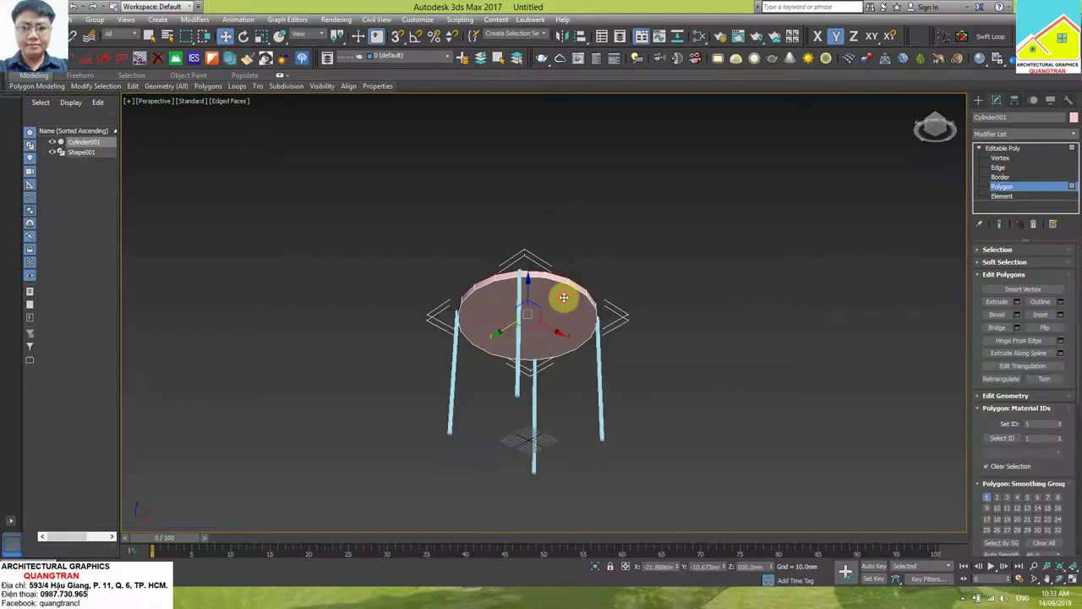
{"action": "left_click", "coordinate": [564, 299]}
{"action": "key", "text": "Delete"}
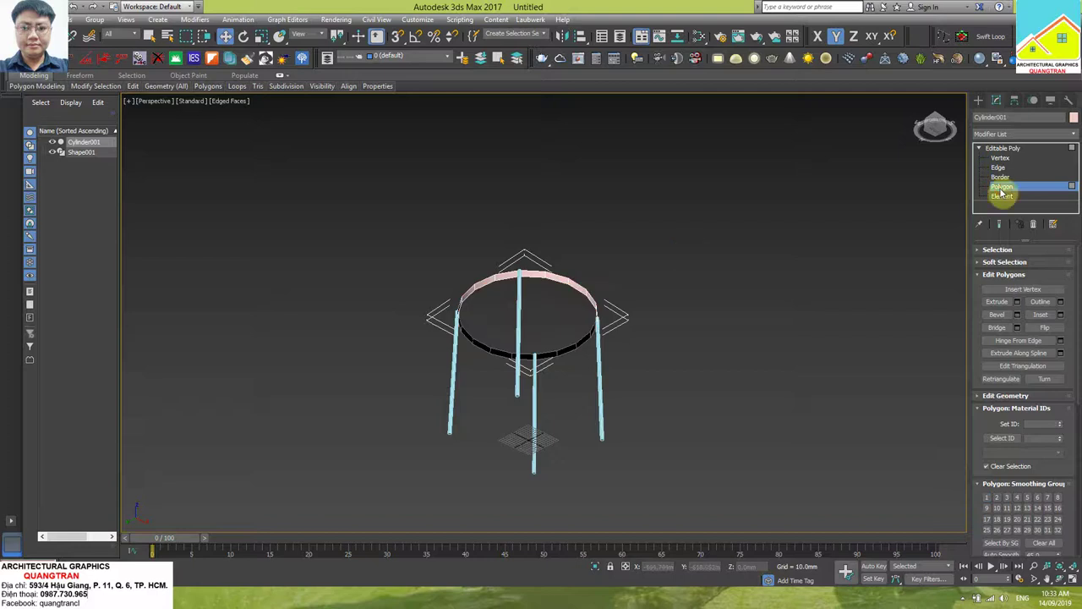
{"action": "left_click", "coordinate": [1002, 186]}
{"action": "left_click", "coordinate": [820, 224]}
{"action": "scroll", "coordinate": [671, 290], "scroll_direction": "down", "scroll_amount": 3}
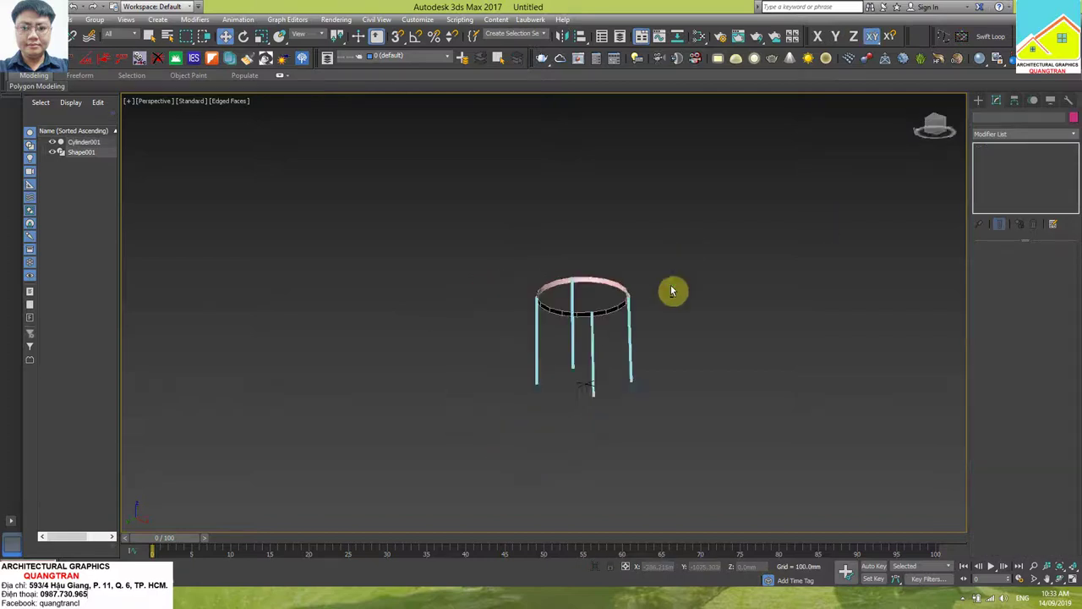
{"action": "middle_click_drag", "start_coordinate": [671, 290], "coordinate": [532, 319], "text": "alt"}
{"action": "scroll", "coordinate": [606, 305], "scroll_direction": "up", "scroll_amount": 5}
{"action": "left_click", "coordinate": [607, 303]}
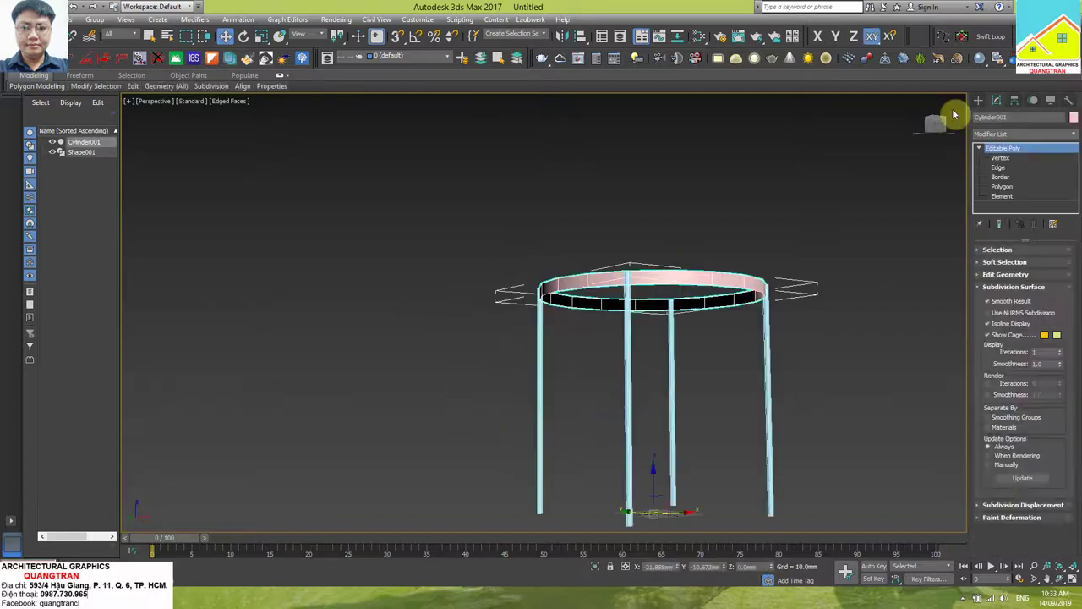
Add a TurboSmooth modifier to the rim with 2 iterations.
{"action": "left_click", "coordinate": [1000, 135]}
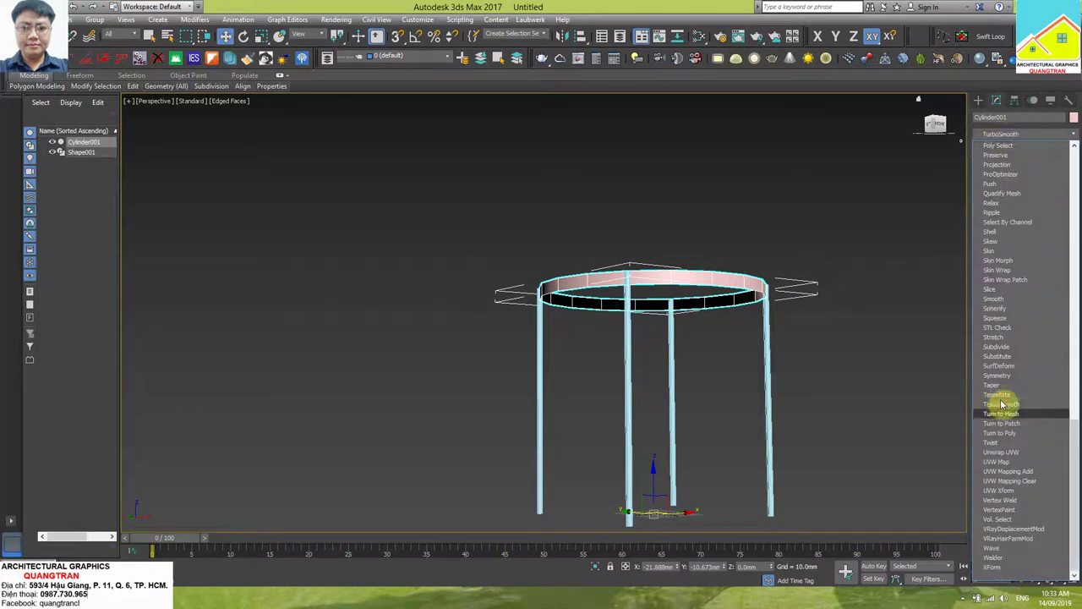
{"action": "left_click", "coordinate": [999, 404]}
{"action": "left_click", "coordinate": [1060, 268]}
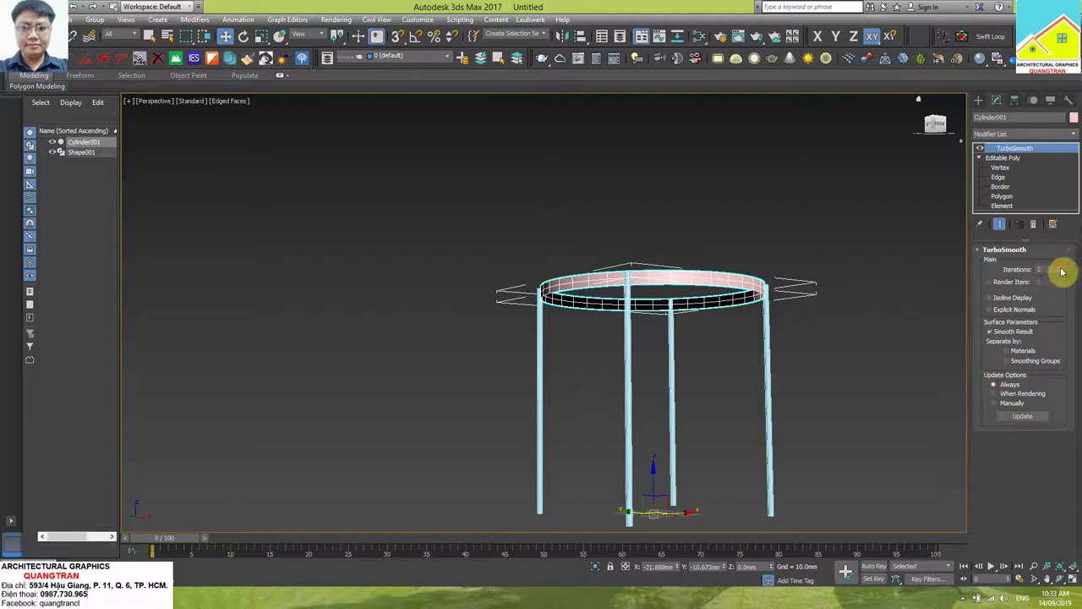
{"action": "left_click", "coordinate": [757, 328]}
{"action": "mouse_move", "coordinate": [757, 327]}
{"action": "middle_mouse_down", "text": "alt"}
{"action": "mouse_move", "coordinate": [696, 285]}
{"action": "mouse_move", "coordinate": [705, 314]}
{"action": "mouse_move", "coordinate": [704, 243]}
{"action": "middle_mouse_up", "text": "alt"}
Convert the smoothed rim to Editable Poly and Cap its open top border.
{"action": "left_click", "coordinate": [683, 328]}
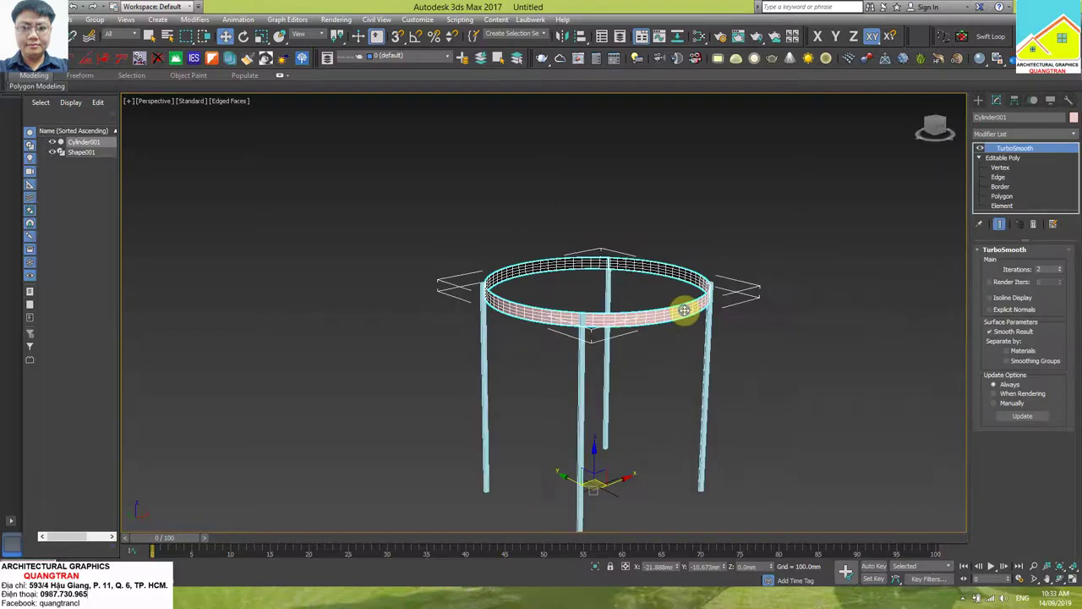
{"action": "right_click", "coordinate": [686, 315]}
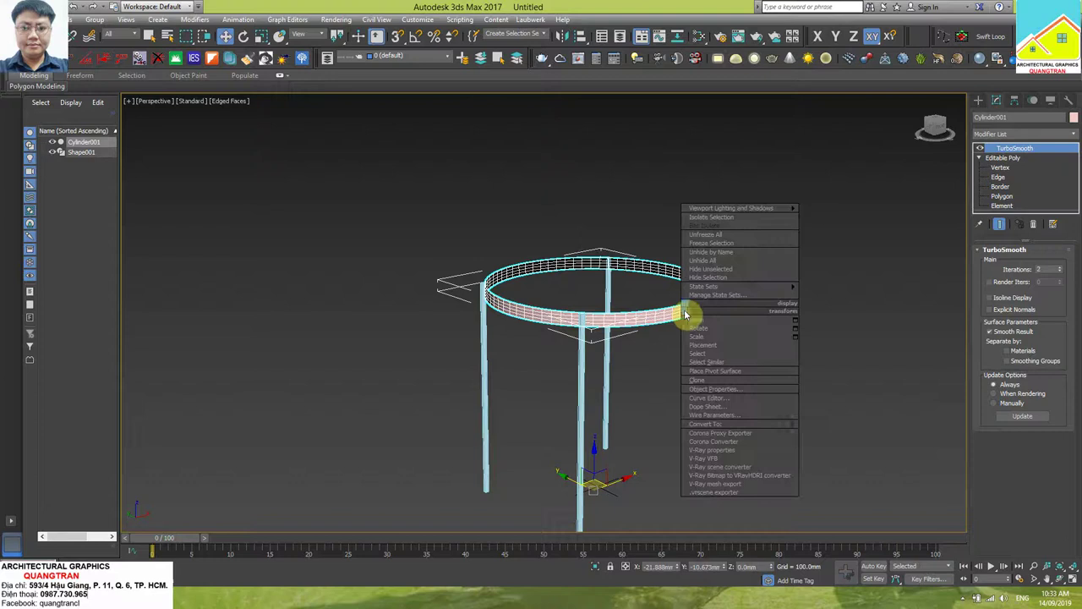
{"action": "mouse_move", "coordinate": [739, 424]}
{"action": "left_click", "coordinate": [825, 432]}
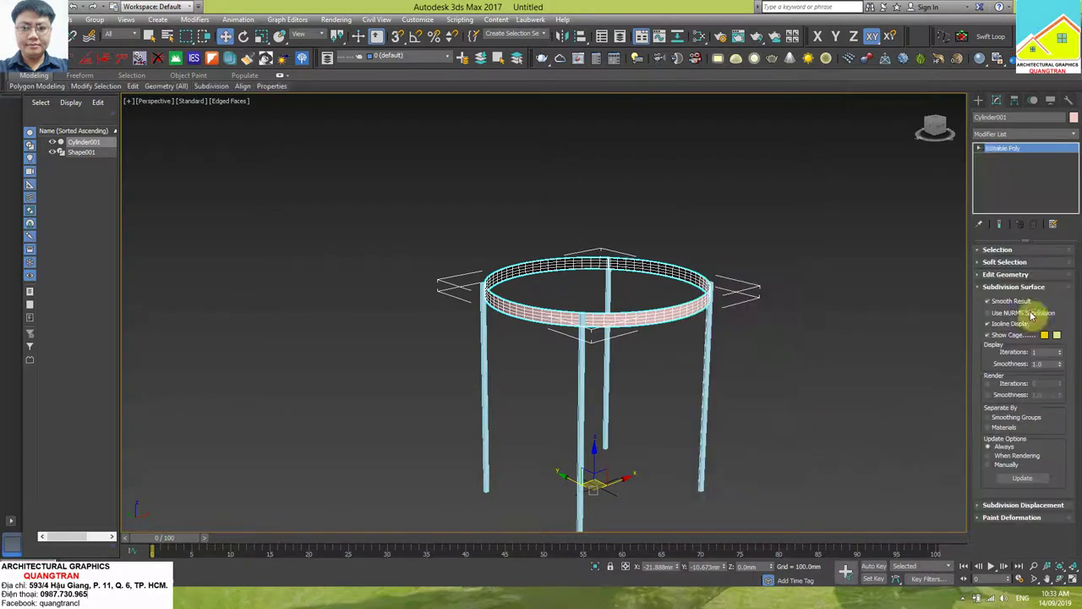
{"action": "left_click", "coordinate": [978, 149]}
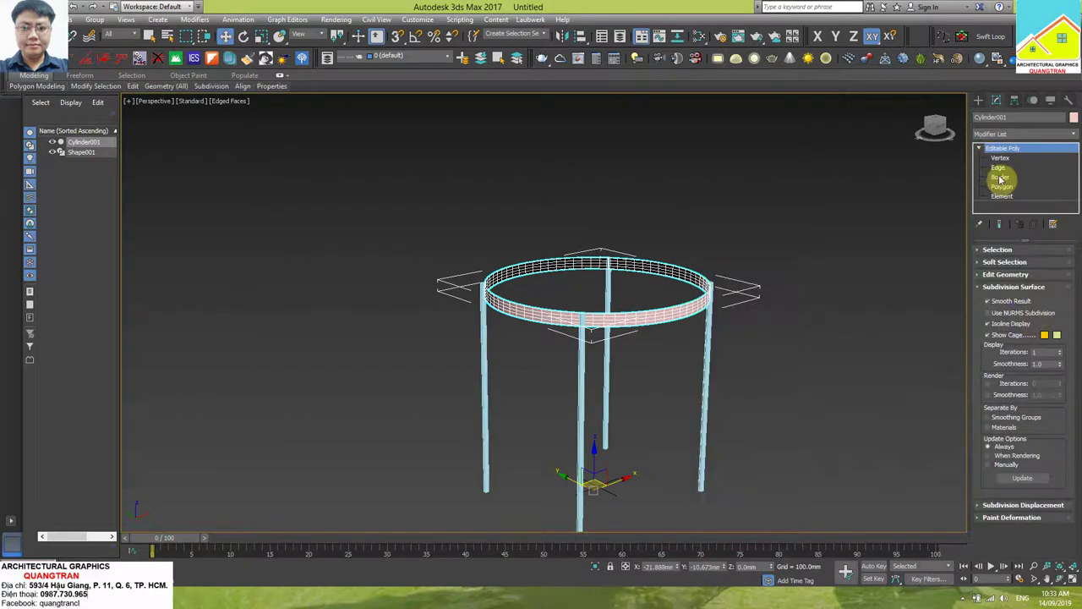
{"action": "left_click", "coordinate": [1000, 177]}
{"action": "left_click", "coordinate": [606, 327]}
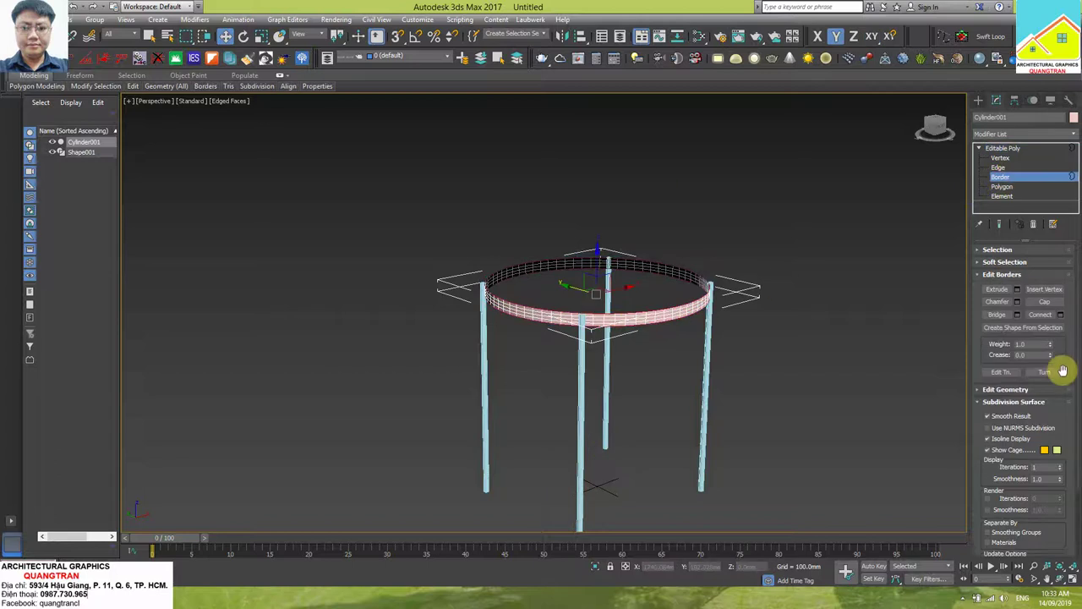
{"action": "left_click", "coordinate": [1046, 303]}
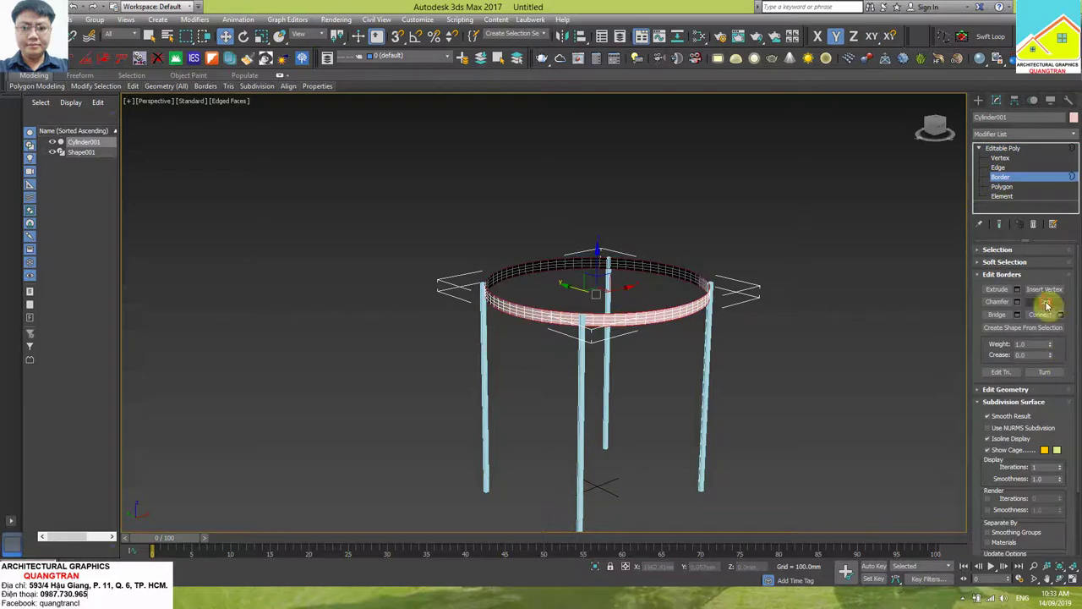
{"action": "left_click", "coordinate": [778, 355]}
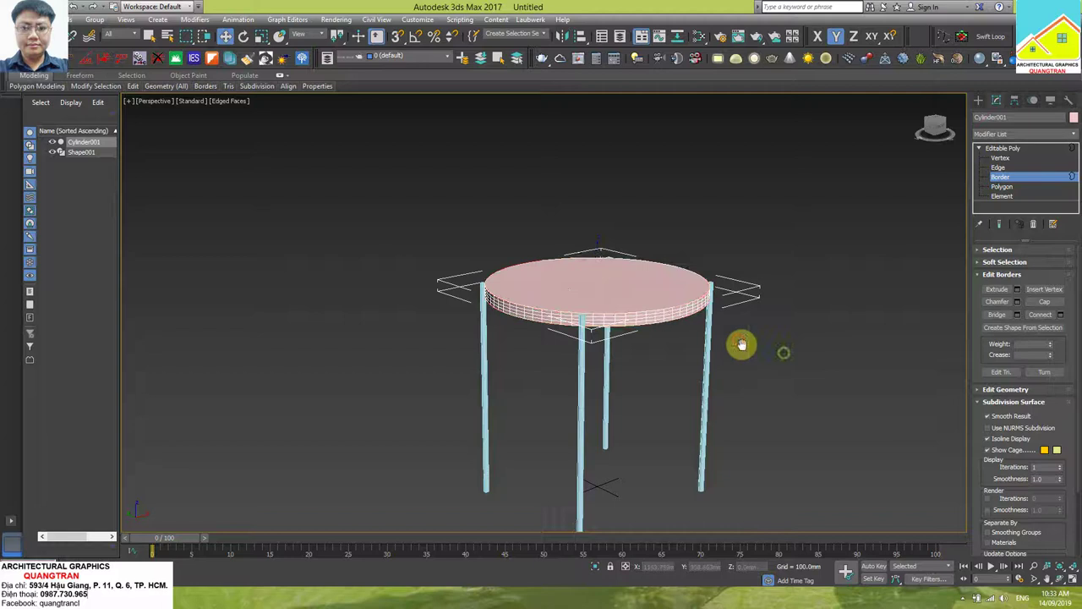
{"action": "middle_click_drag", "start_coordinate": [829, 340], "coordinate": [781, 331]}
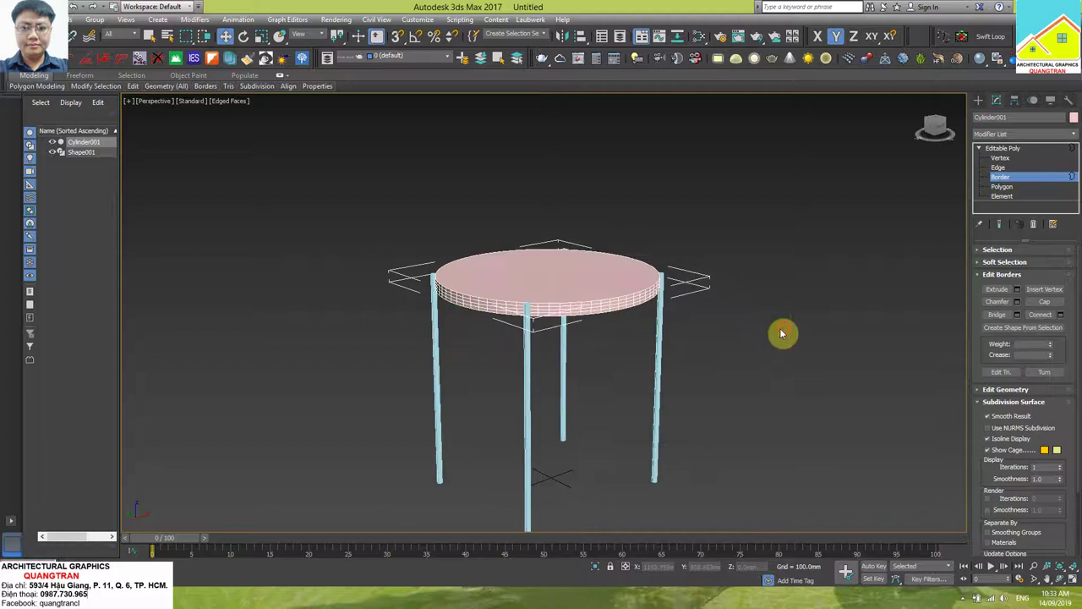
{"action": "left_click", "coordinate": [1000, 176]}
{"action": "left_click", "coordinate": [829, 222]}
{"action": "left_click", "coordinate": [585, 307]}
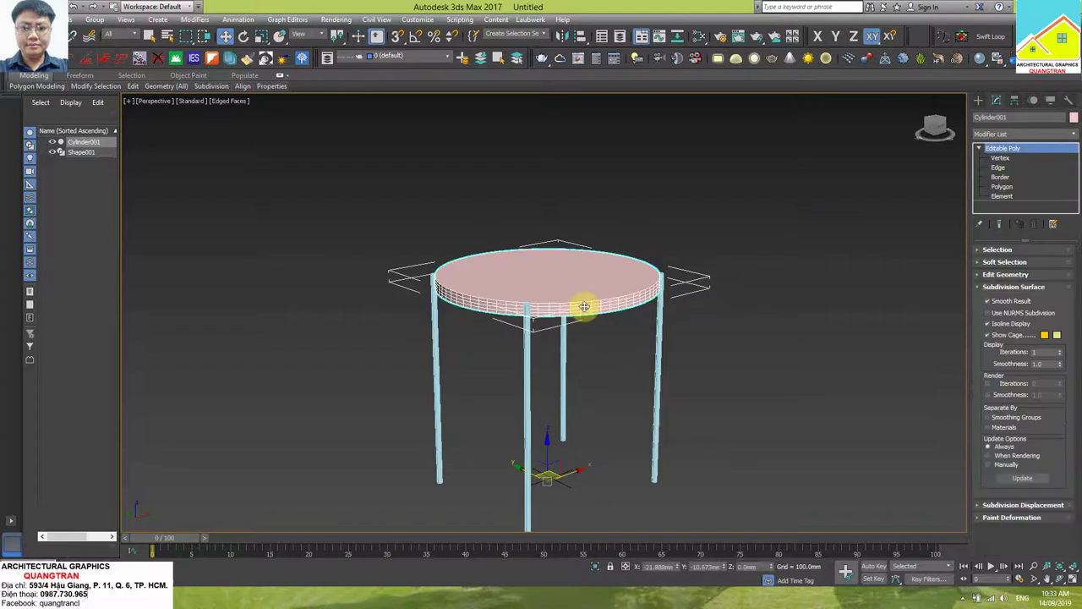
In four-viewport layout, raise the tabletop's pivot to just under its top using Affect Pivot Only.
{"action": "key", "text": "alt+w"}
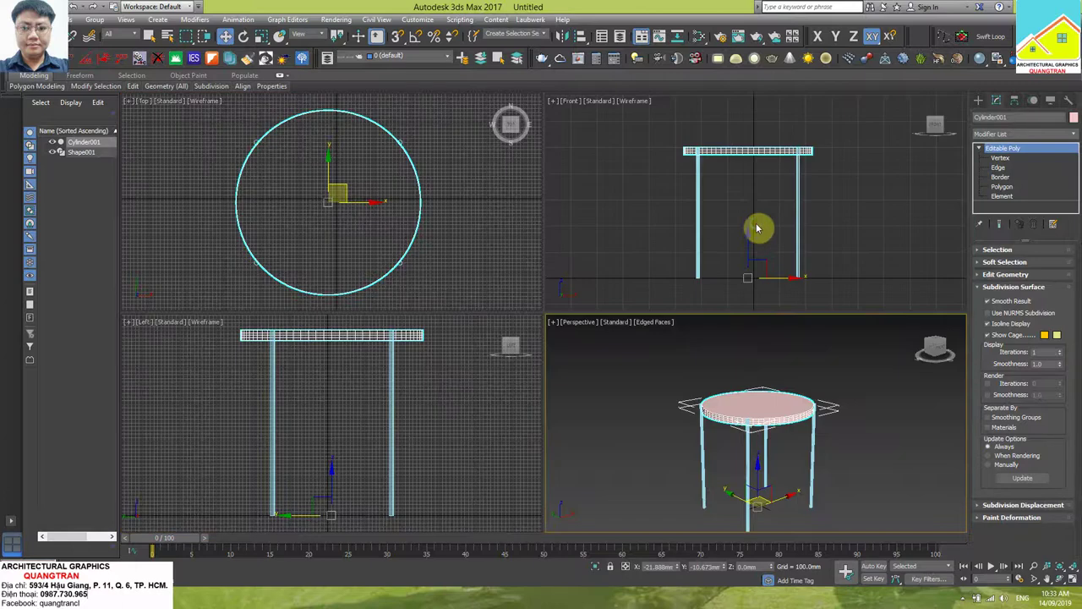
{"action": "right_click", "coordinate": [869, 180]}
{"action": "left_click", "coordinate": [773, 113]}
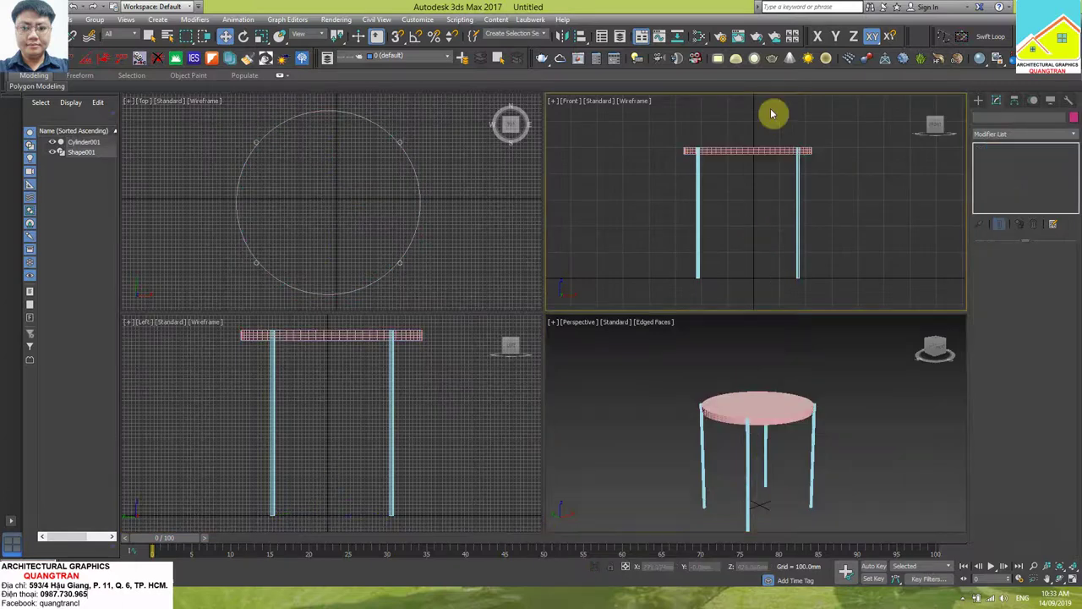
{"action": "left_click", "coordinate": [761, 152]}
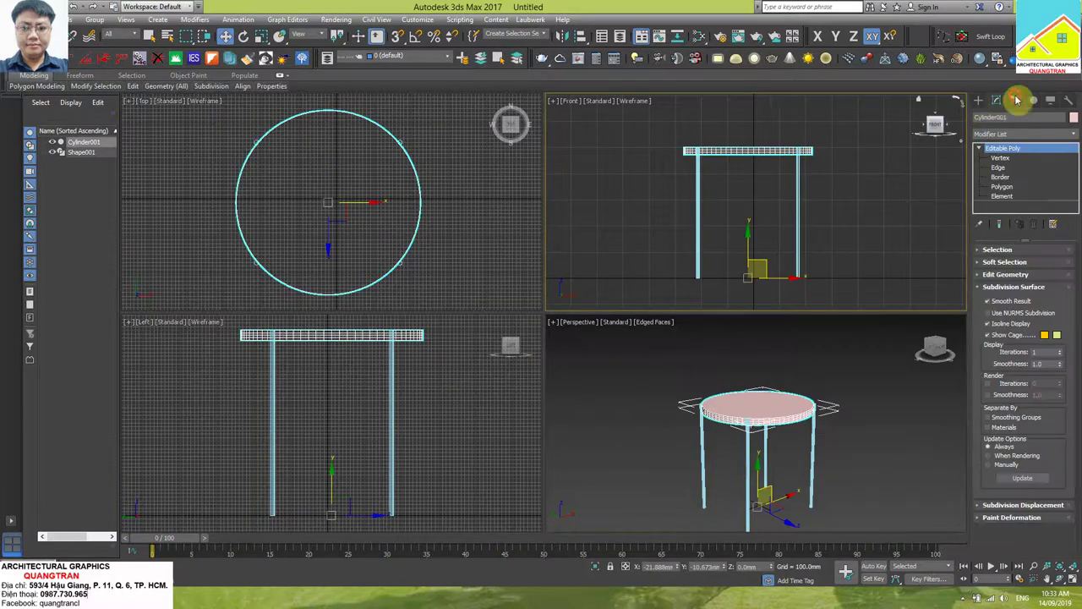
{"action": "left_click", "coordinate": [1016, 100]}
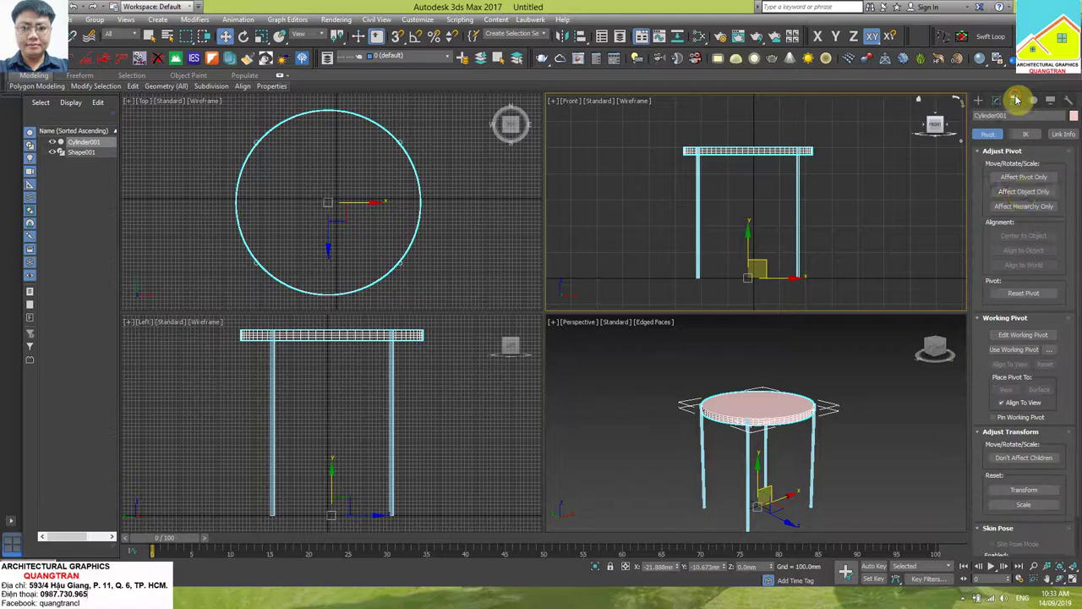
{"action": "left_click", "coordinate": [1024, 176]}
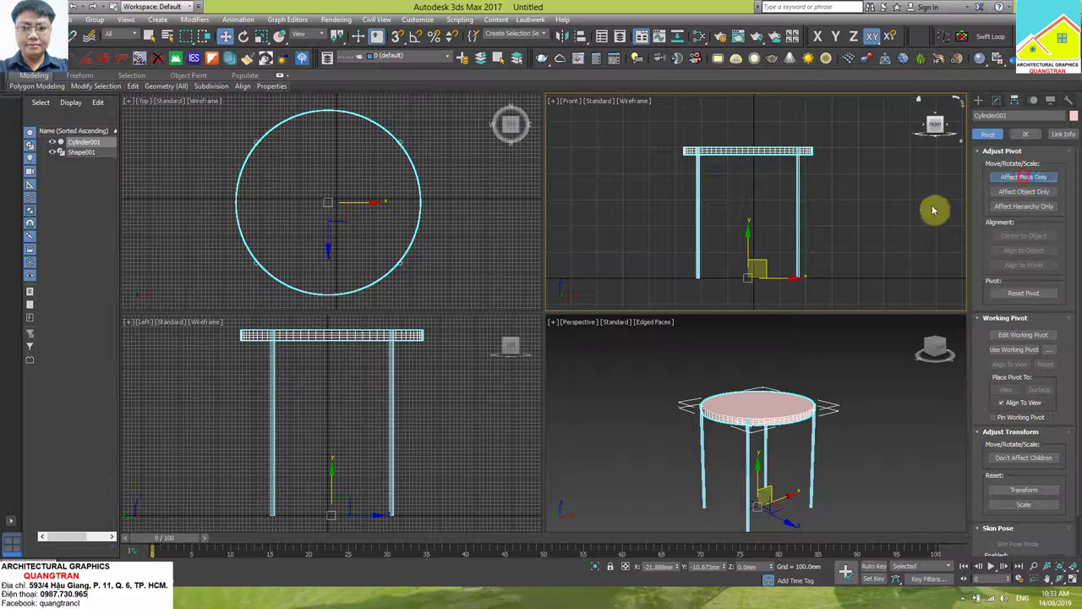
{"action": "left_click_drag", "start_coordinate": [747, 254], "coordinate": [752, 133]}
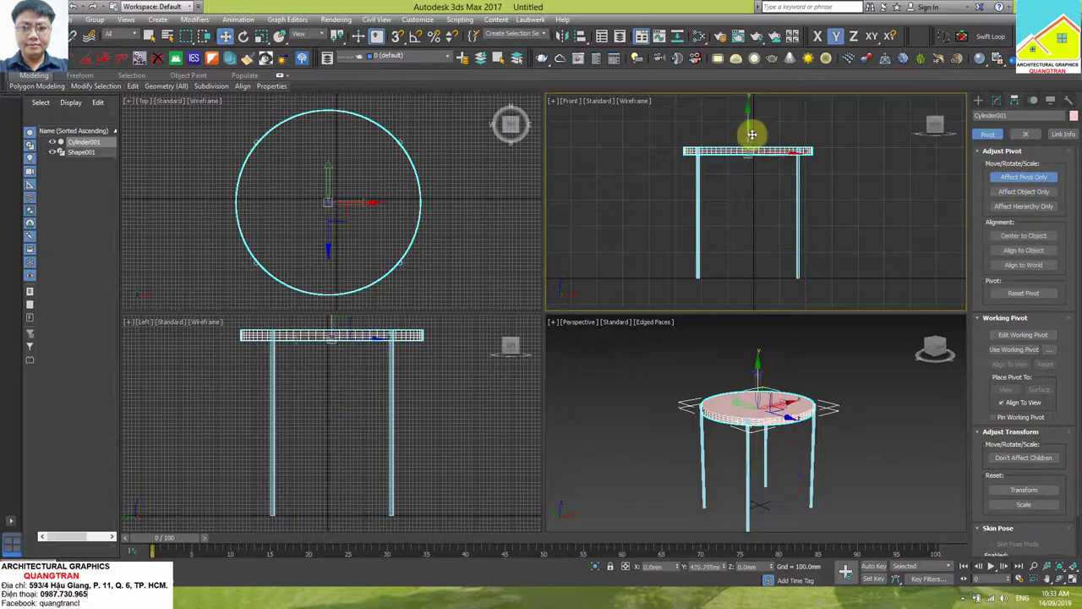
{"action": "left_click", "coordinate": [1007, 177]}
Shift-drag a copy of the tabletop down the legs as Cylinder002 and select it.
{"action": "left_click", "coordinate": [797, 160]}
{"action": "mouse_move", "coordinate": [749, 177]}
{"action": "left_mouse_down"}
{"action": "mouse_move", "coordinate": [747, 128]}
{"action": "mouse_move", "coordinate": [748, 156]}
{"action": "left_mouse_up"}
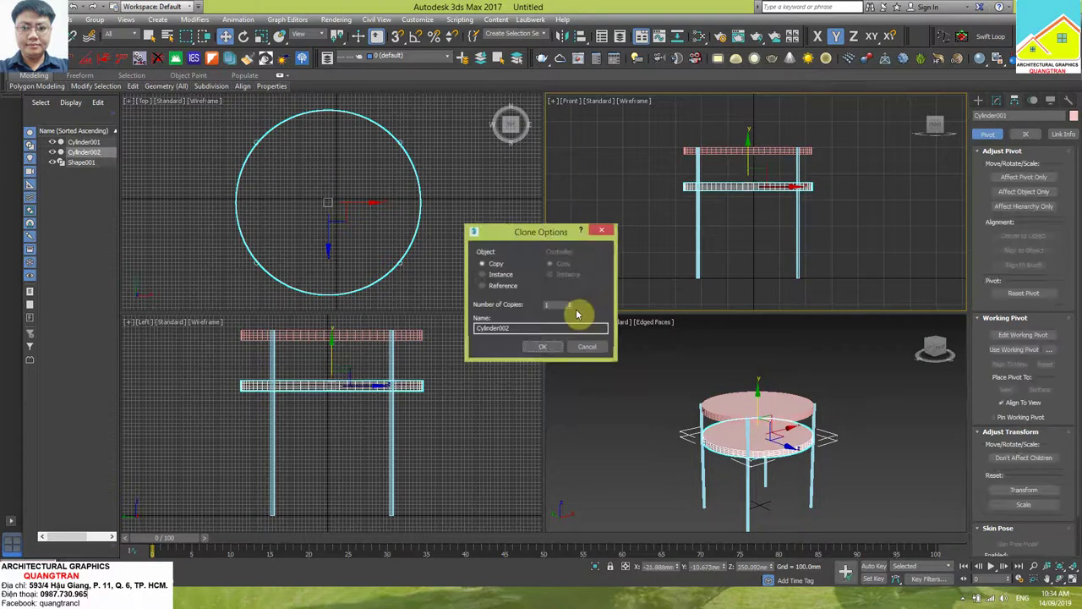
{"action": "left_click", "coordinate": [543, 346]}
{"action": "left_click", "coordinate": [951, 281]}
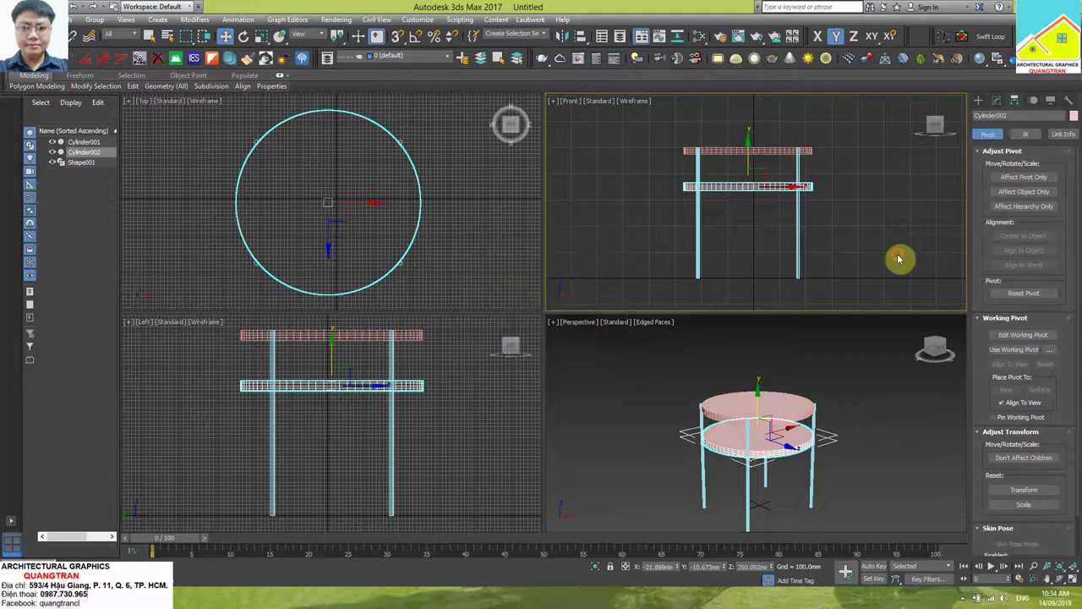
{"action": "middle_click_drag", "start_coordinate": [742, 416], "coordinate": [723, 419], "text": "alt"}
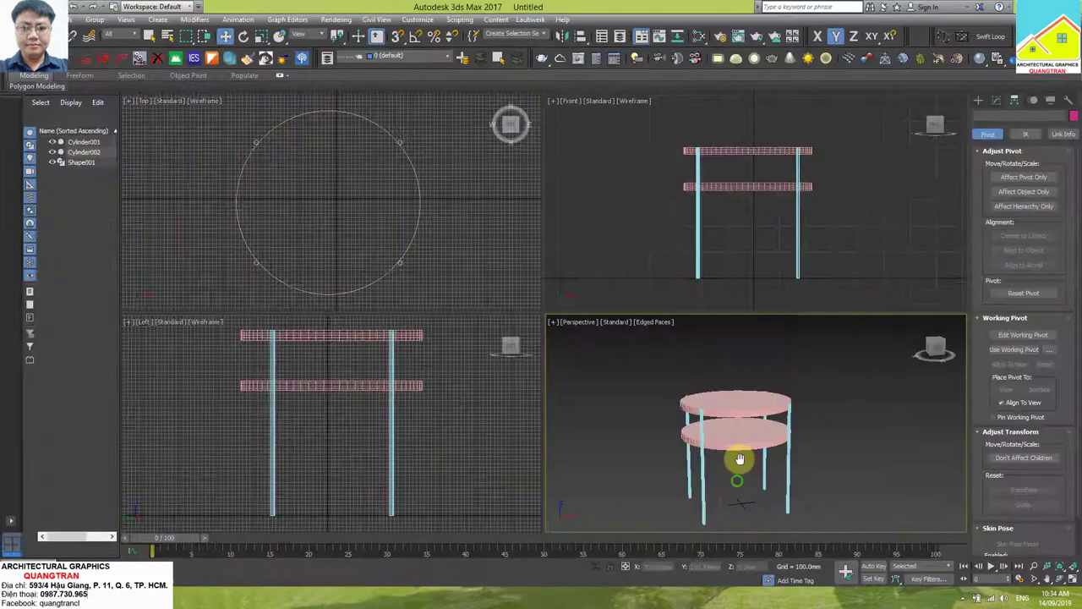
{"action": "left_click", "coordinate": [756, 401]}
{"action": "scroll", "coordinate": [755, 401], "scroll_direction": "up", "scroll_amount": 3}
{"action": "left_click", "coordinate": [754, 406]}
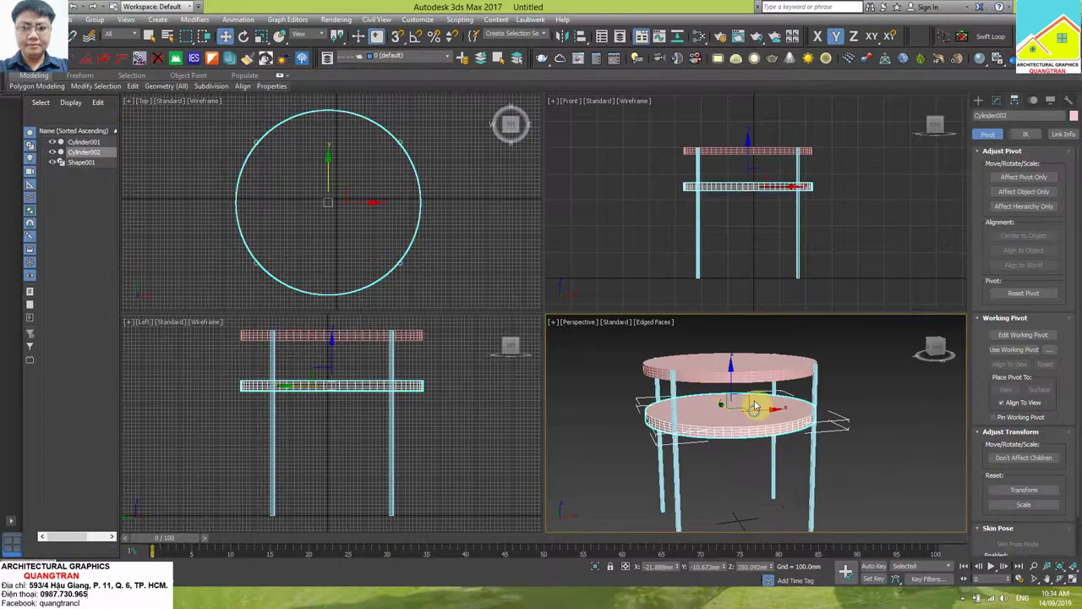
Convert the lower tabletop to Editable Poly and select its top face in a maximized Perspective view.
{"action": "right_click", "coordinate": [752, 398]}
{"action": "mouse_move", "coordinate": [776, 514]}
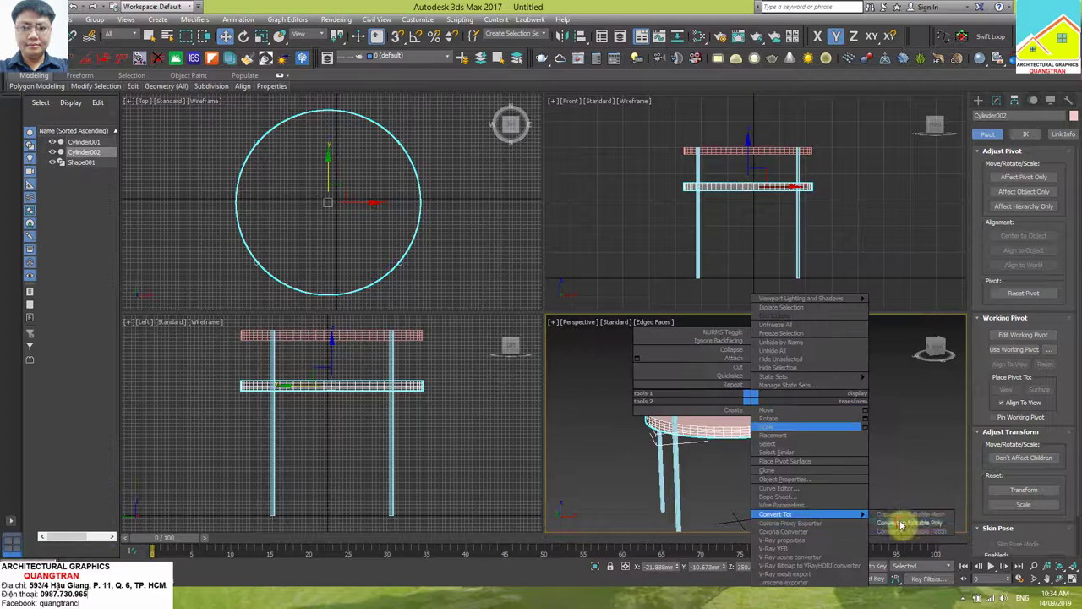
{"action": "left_click", "coordinate": [901, 523]}
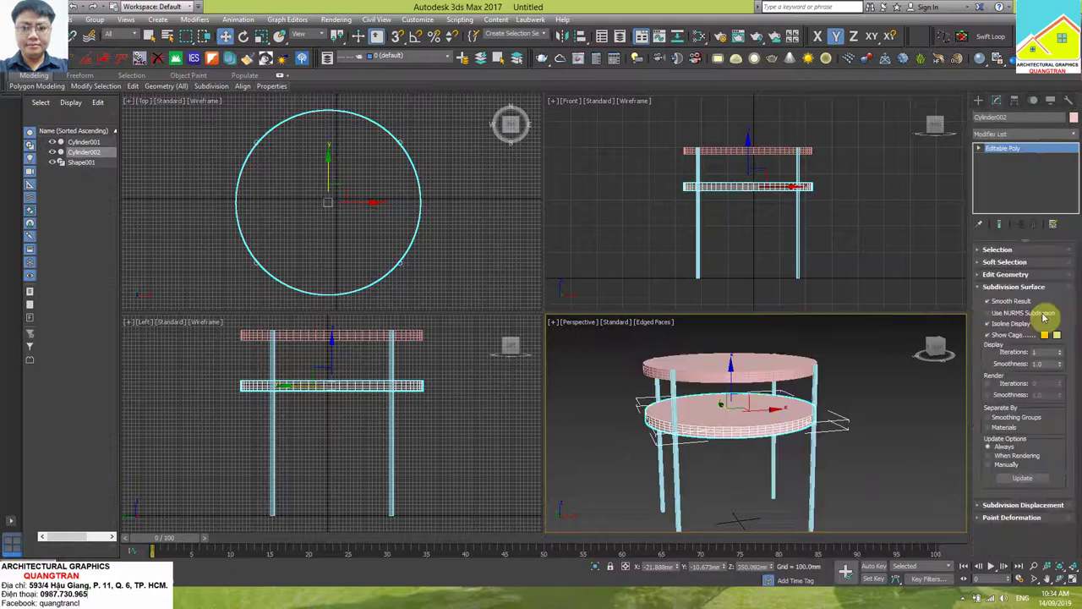
{"action": "left_click", "coordinate": [980, 148]}
{"action": "left_click", "coordinate": [1001, 185]}
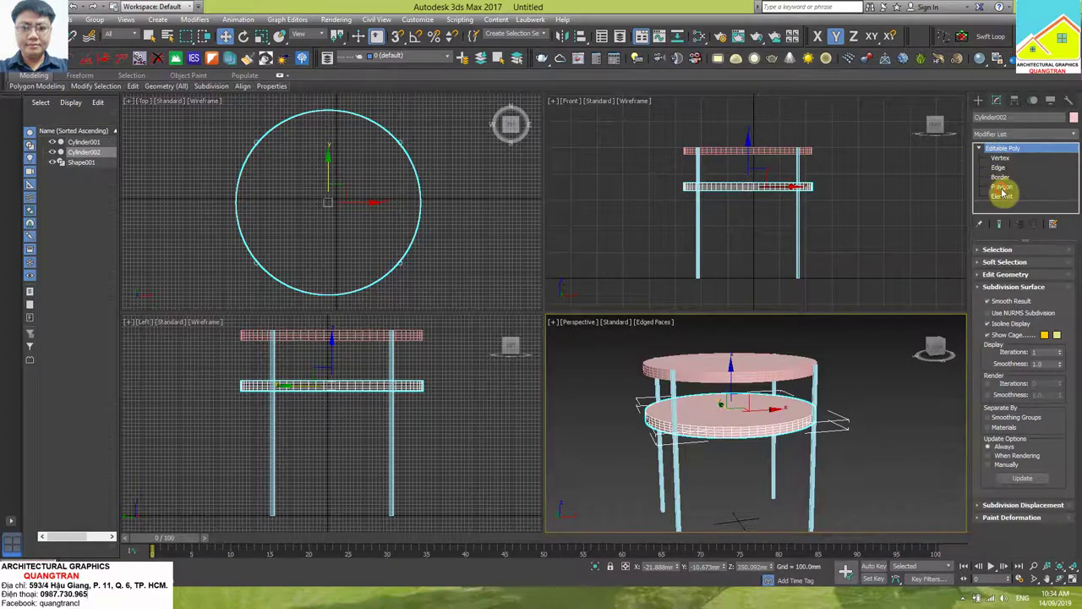
{"action": "left_click", "coordinate": [748, 414]}
{"action": "scroll", "coordinate": [732, 436], "scroll_direction": "up", "scroll_amount": 2}
{"action": "scroll", "coordinate": [721, 433], "scroll_direction": "up", "scroll_amount": 3}
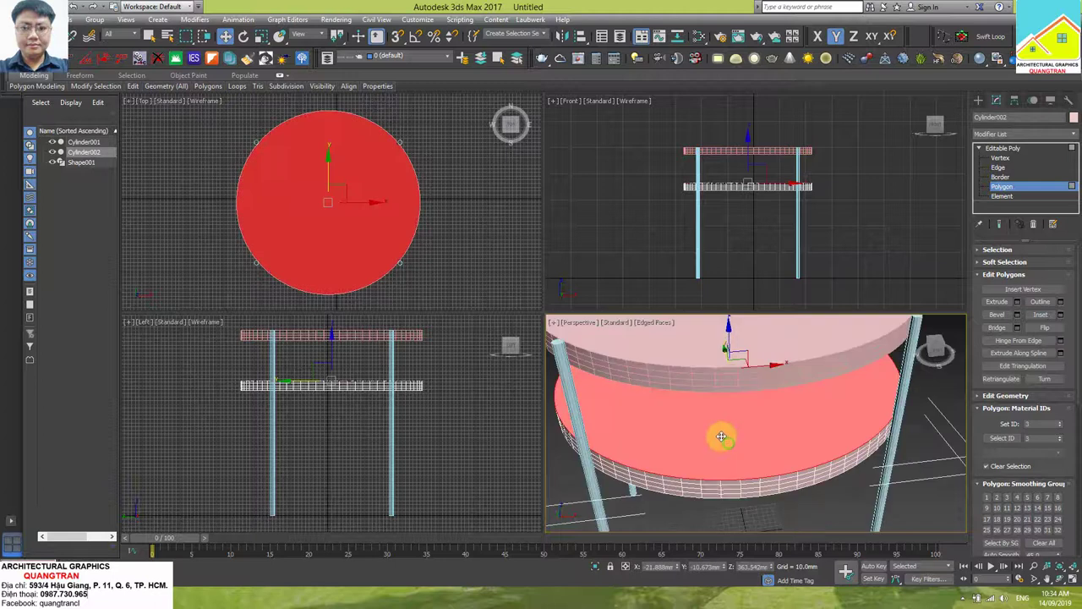
{"action": "key", "text": "alt+w"}
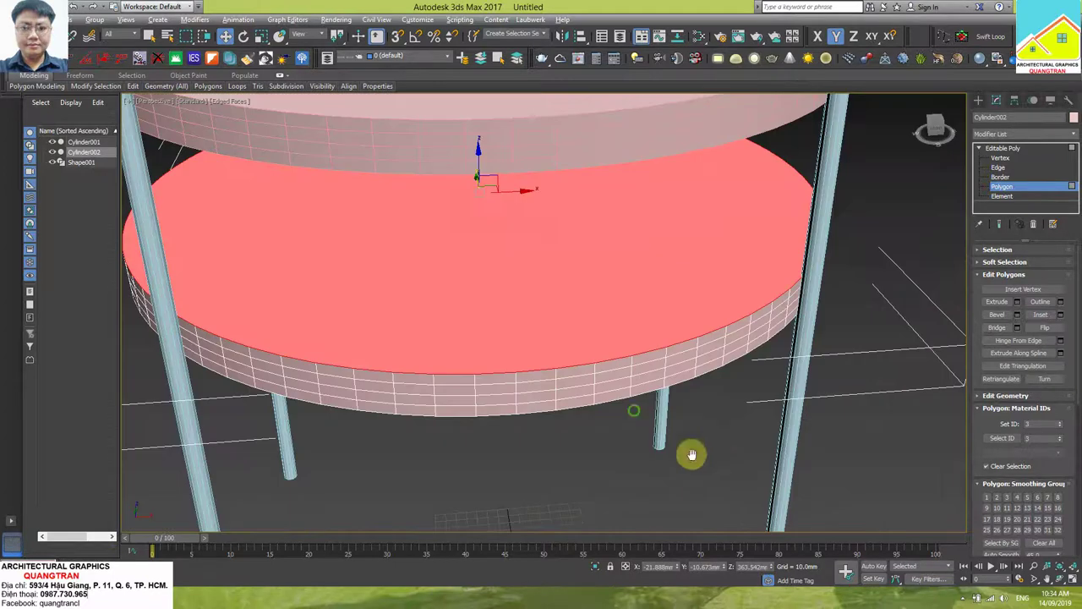
{"action": "scroll", "coordinate": [681, 444], "scroll_direction": "up", "scroll_amount": 2}
{"action": "scroll", "coordinate": [677, 441], "scroll_direction": "down", "scroll_amount": 5}
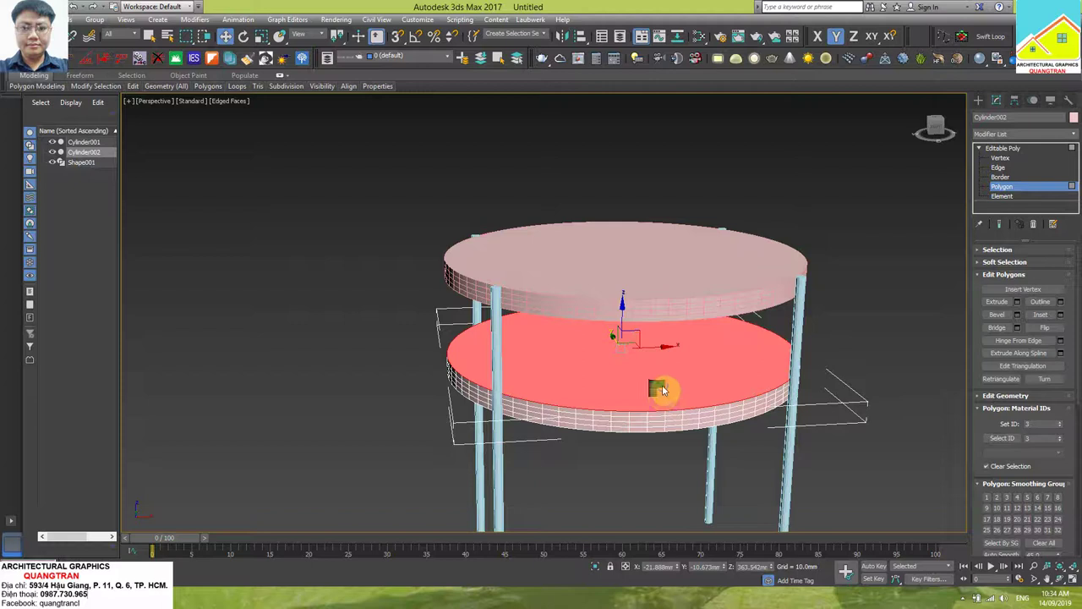
Inset the lower tabletop's top face by 5 mm.
{"action": "right_click", "coordinate": [657, 388]}
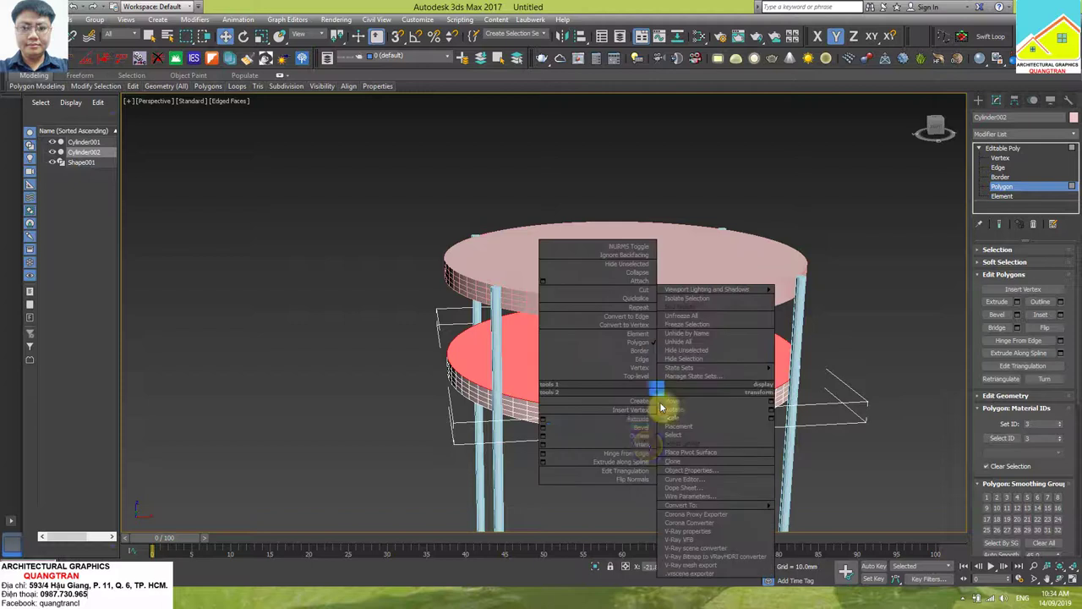
{"action": "left_click", "coordinate": [543, 442]}
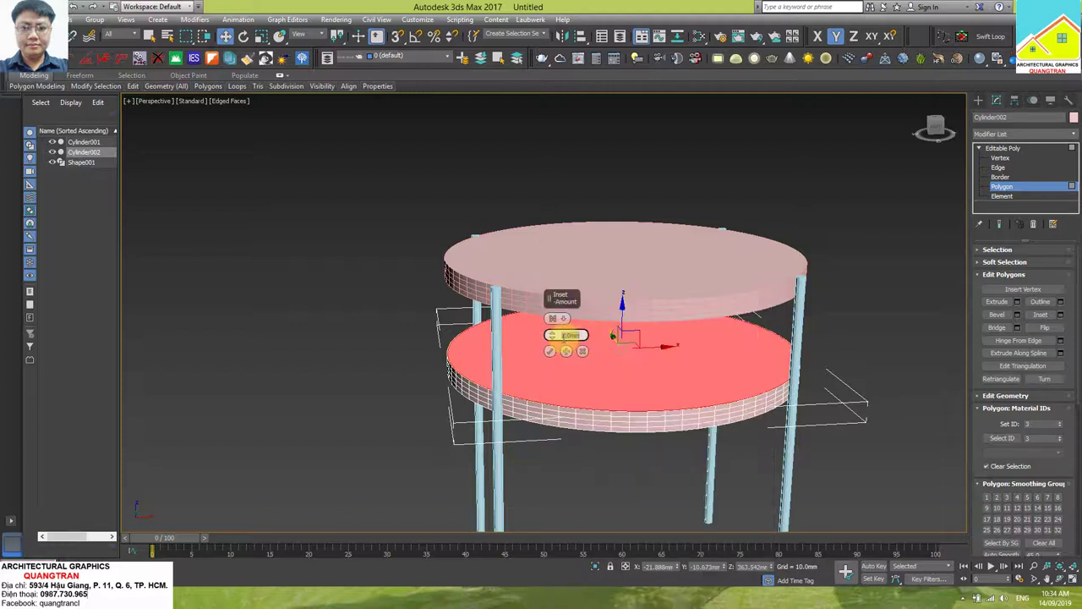
{"action": "left_click", "coordinate": [566, 336]}
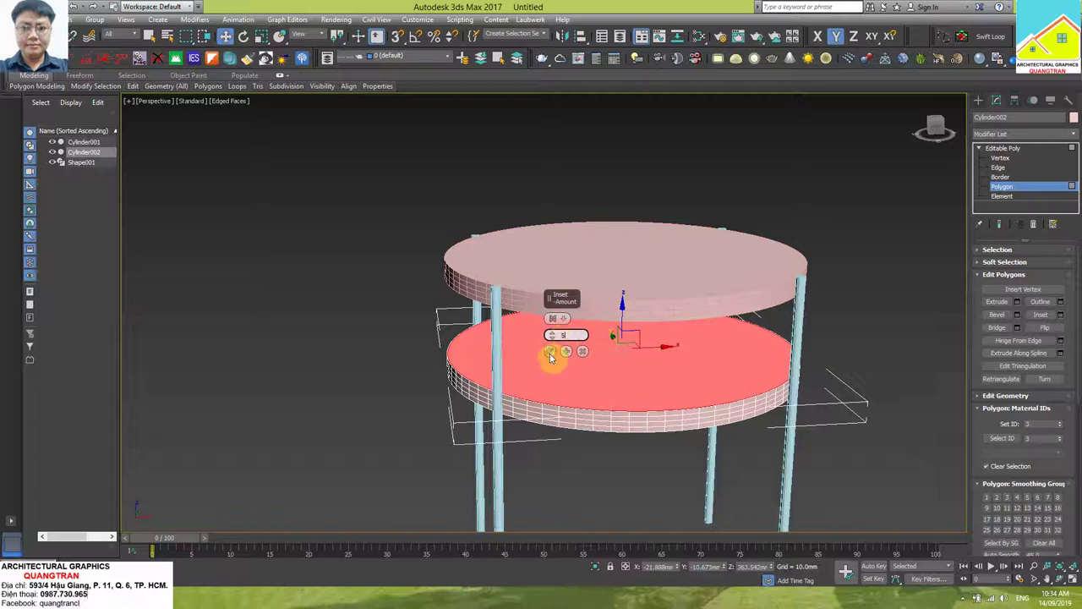
{"action": "type", "text": "5"}
{"action": "key", "text": "Return"}
{"action": "left_click", "coordinate": [550, 354]}
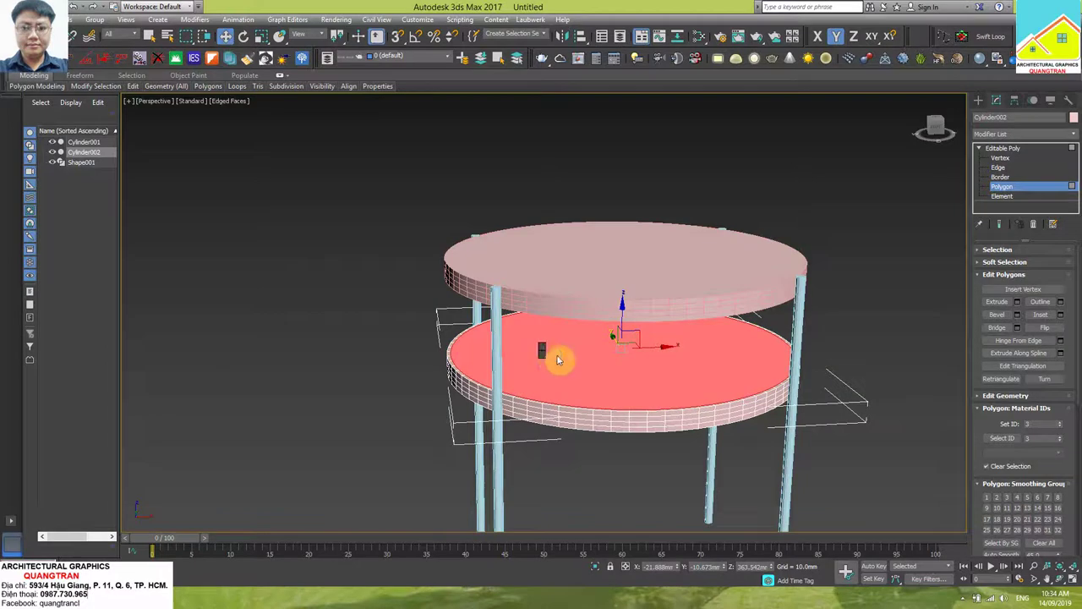
Extrude the inset face by -15 mm to sink it and form a rim.
{"action": "right_click", "coordinate": [547, 350]}
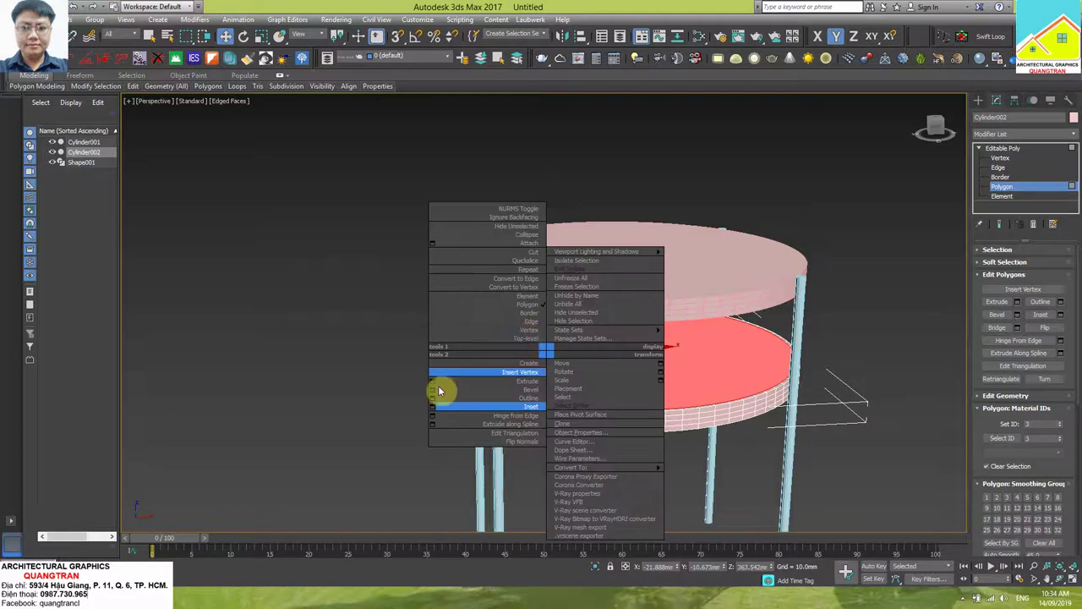
{"action": "left_click", "coordinate": [433, 380]}
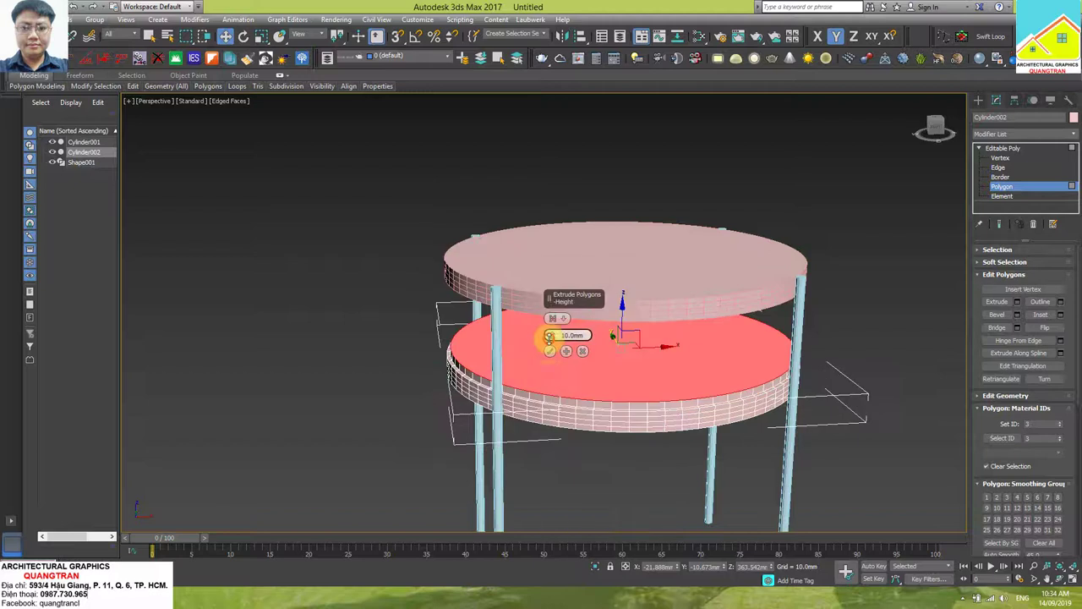
{"action": "left_click_drag", "start_coordinate": [550, 337], "coordinate": [583, 471]}
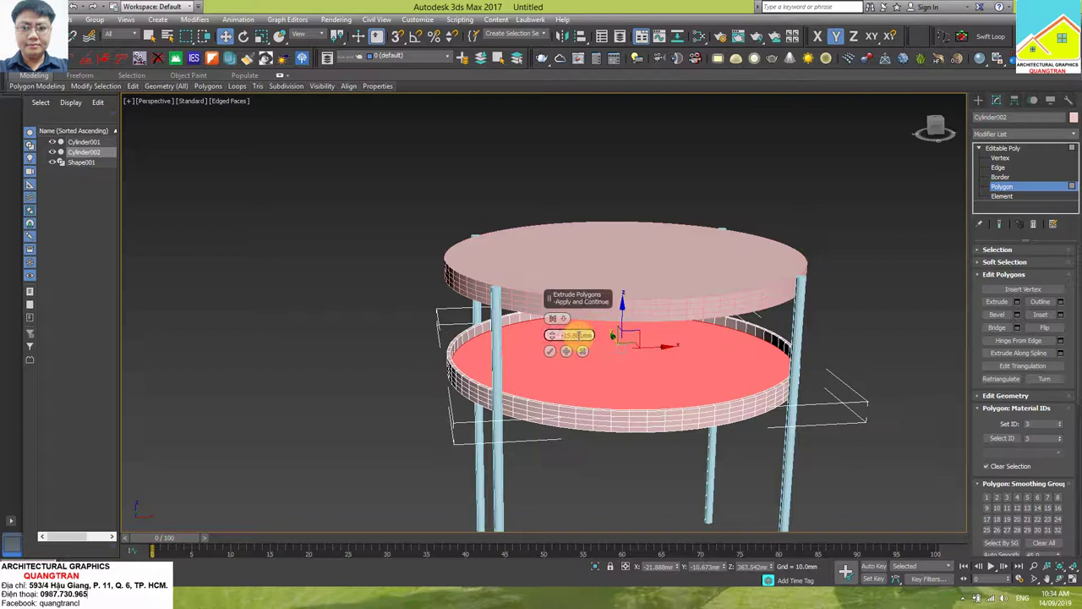
{"action": "left_click", "coordinate": [575, 335]}
{"action": "type", "text": "-15"}
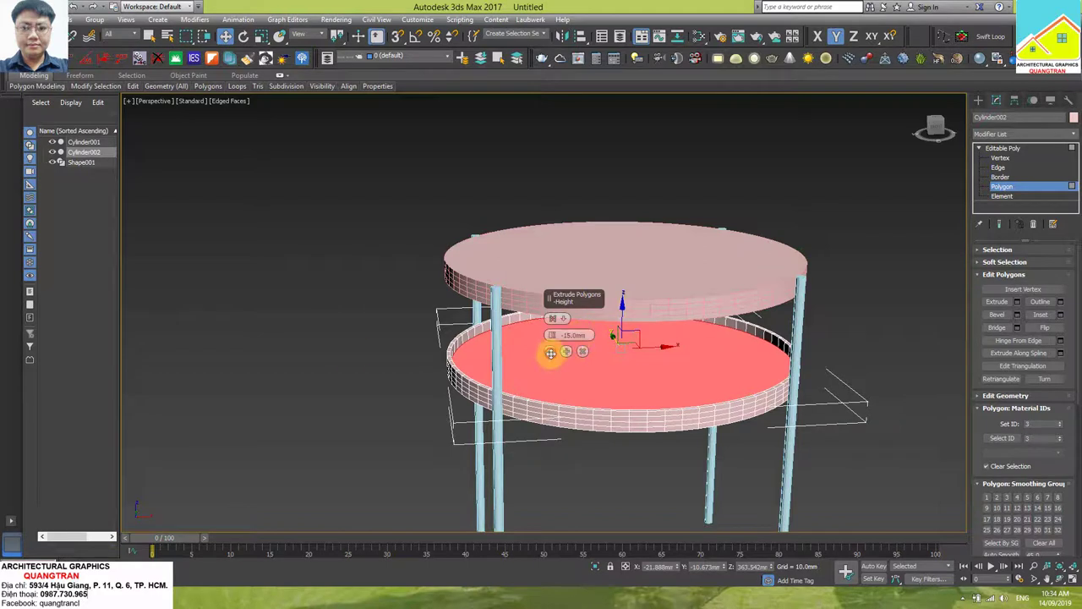
{"action": "left_click", "coordinate": [549, 351]}
{"action": "left_click", "coordinate": [351, 353]}
{"action": "scroll", "coordinate": [478, 369], "scroll_direction": "down", "scroll_amount": 4}
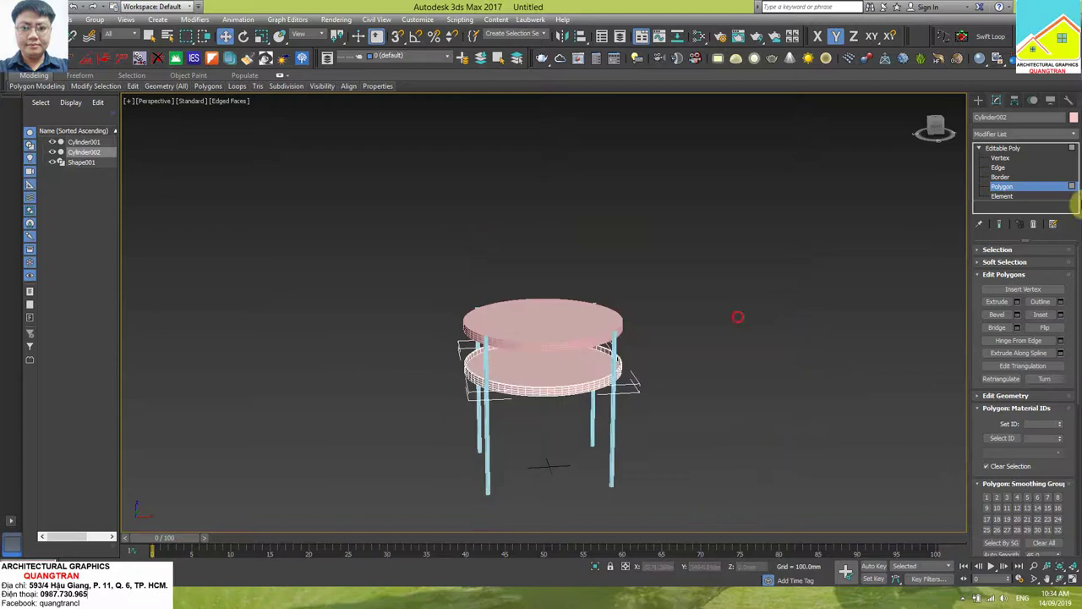
Exit Polygon level, check the reference photo, and select the upper tabletop Cylinder001.
{"action": "left_click", "coordinate": [1018, 191]}
{"action": "left_click", "coordinate": [786, 279]}
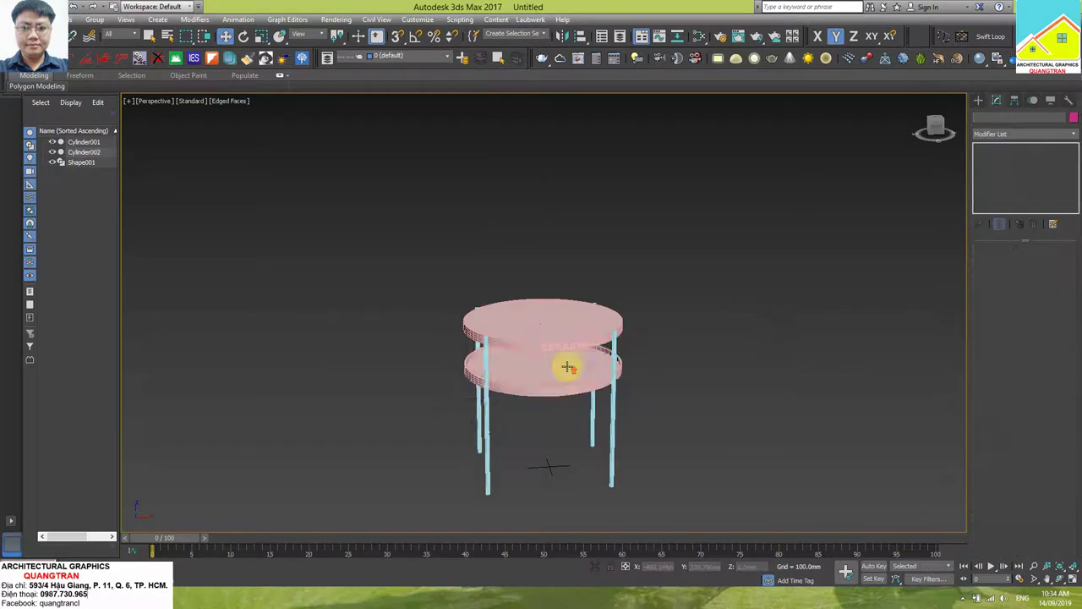
{"action": "scroll", "coordinate": [563, 363], "scroll_direction": "up", "scroll_amount": 5}
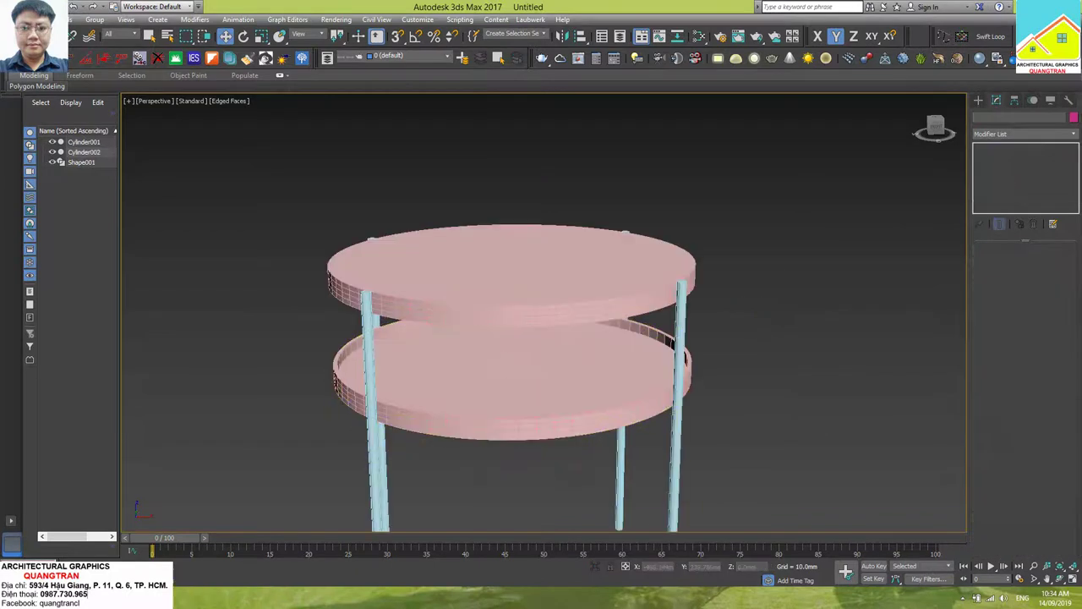
{"action": "left_click", "coordinate": [180, 594]}
{"action": "key", "text": "alt+Tab"}
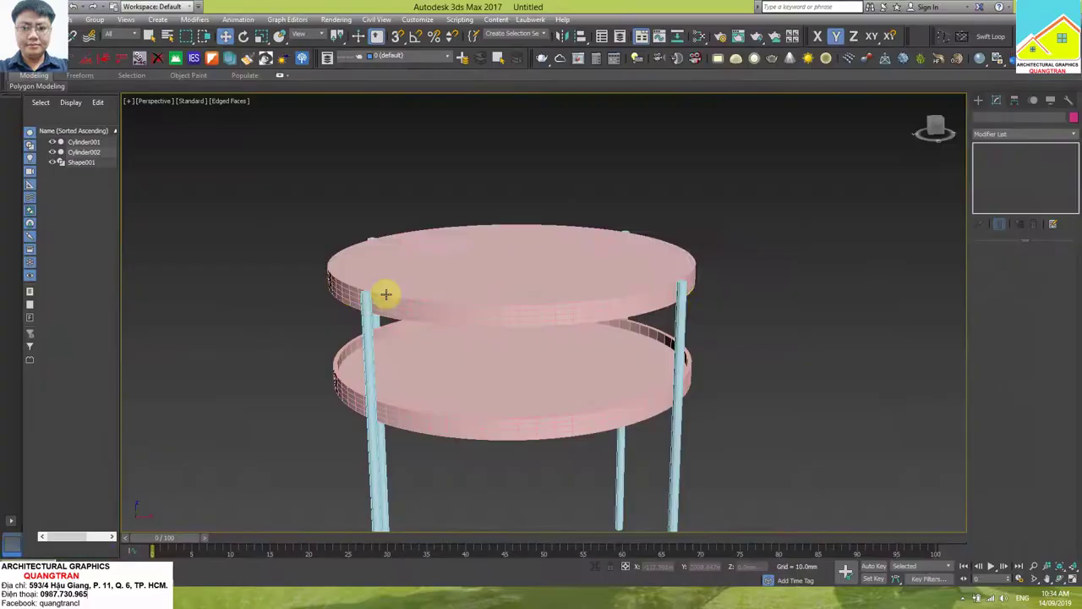
{"action": "left_click", "coordinate": [418, 270]}
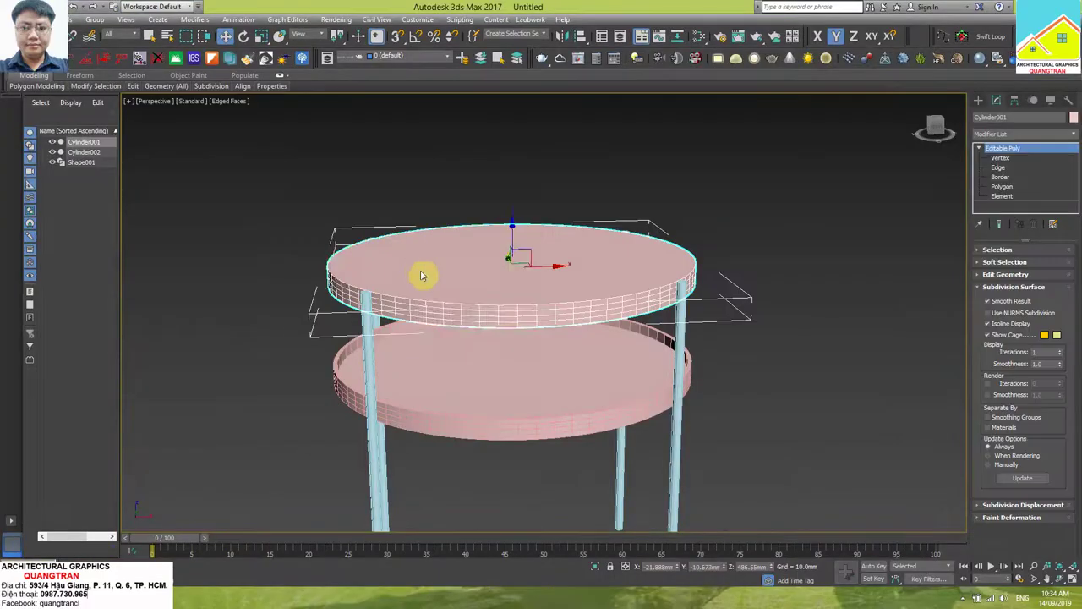
{"action": "right_click", "coordinate": [418, 267]}
{"action": "mouse_move", "coordinate": [475, 384]}
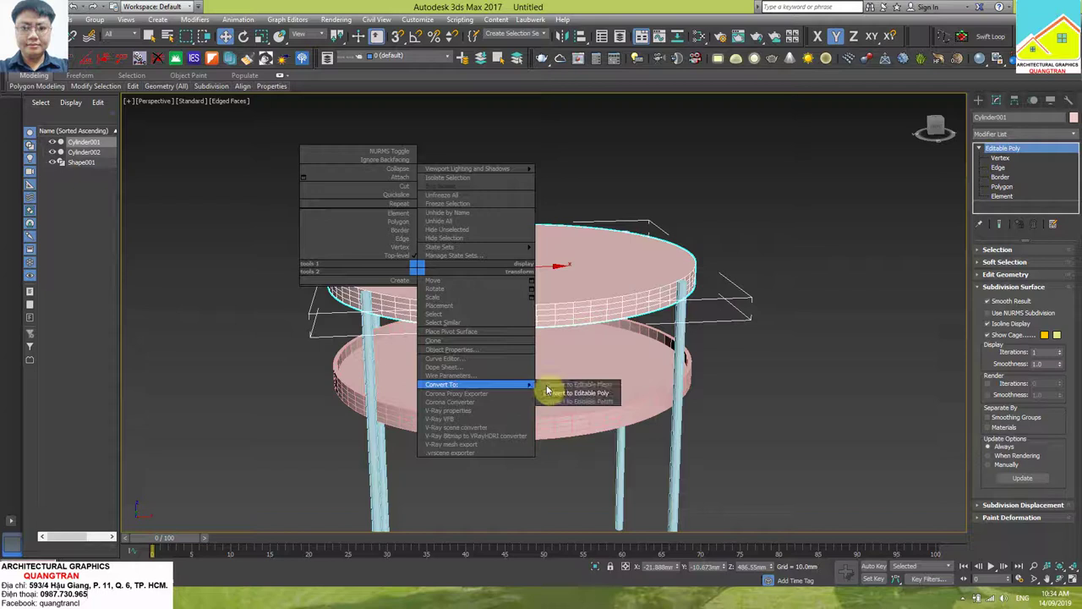
Convert Cylinder001 to Editable Poly, select its top polygon, and compare with the reference photo.
{"action": "left_click", "coordinate": [577, 392]}
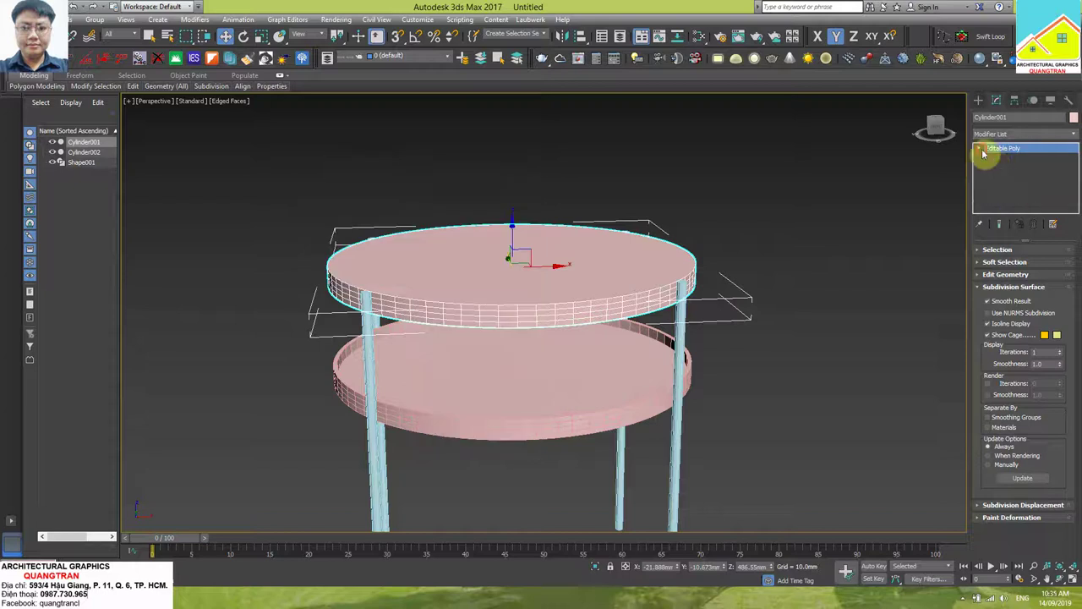
{"action": "left_click", "coordinate": [978, 148]}
{"action": "left_click", "coordinate": [1002, 186]}
{"action": "left_click", "coordinate": [637, 258]}
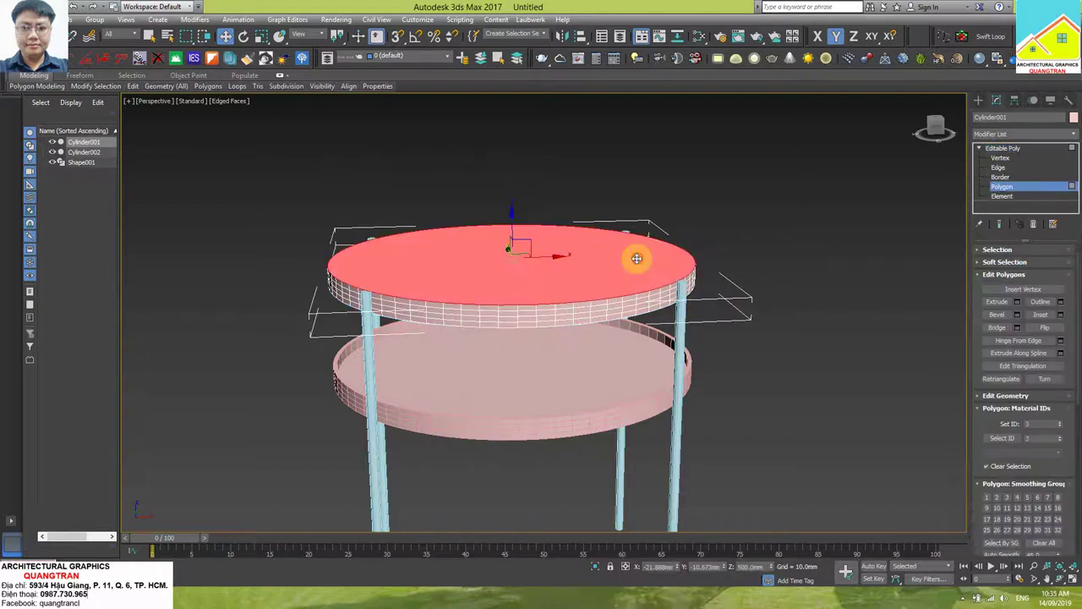
{"action": "middle_click_drag", "start_coordinate": [612, 263], "coordinate": [584, 273], "text": "alt"}
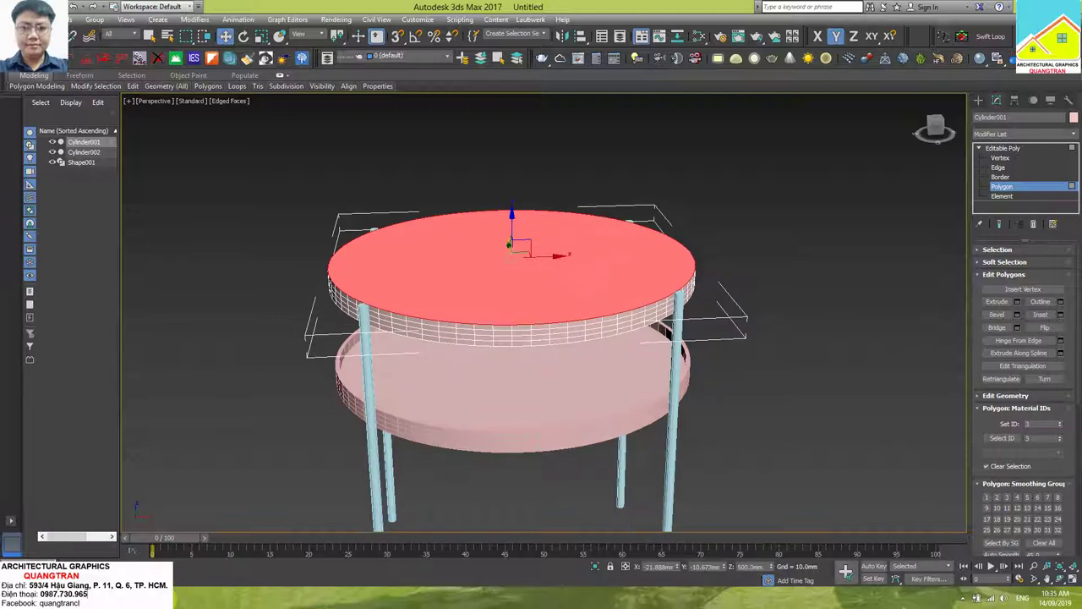
{"action": "left_click", "coordinate": [184, 599]}
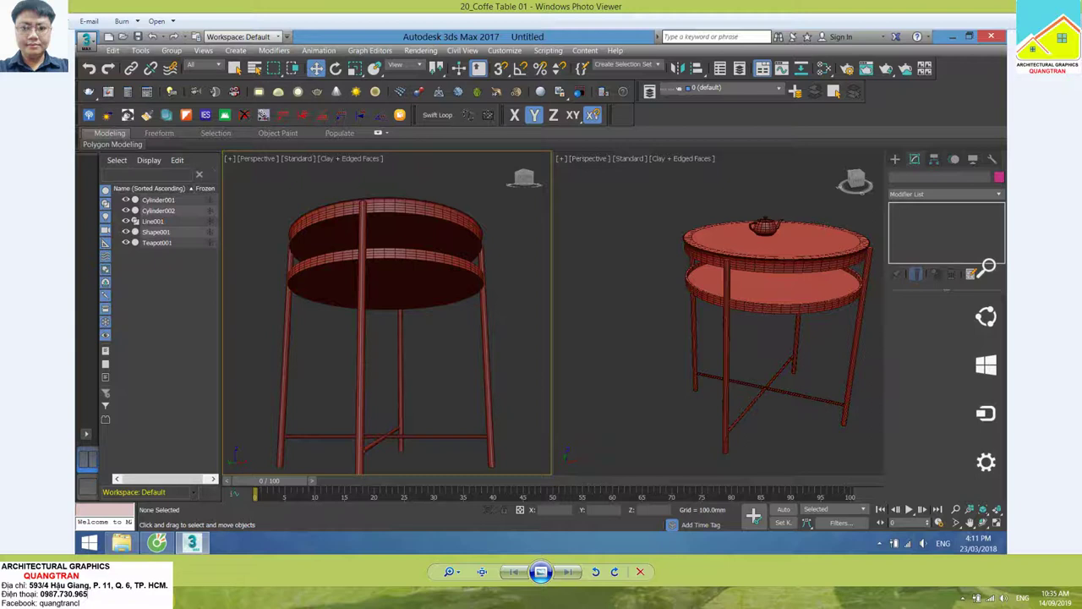
{"action": "key", "text": "alt+Tab"}
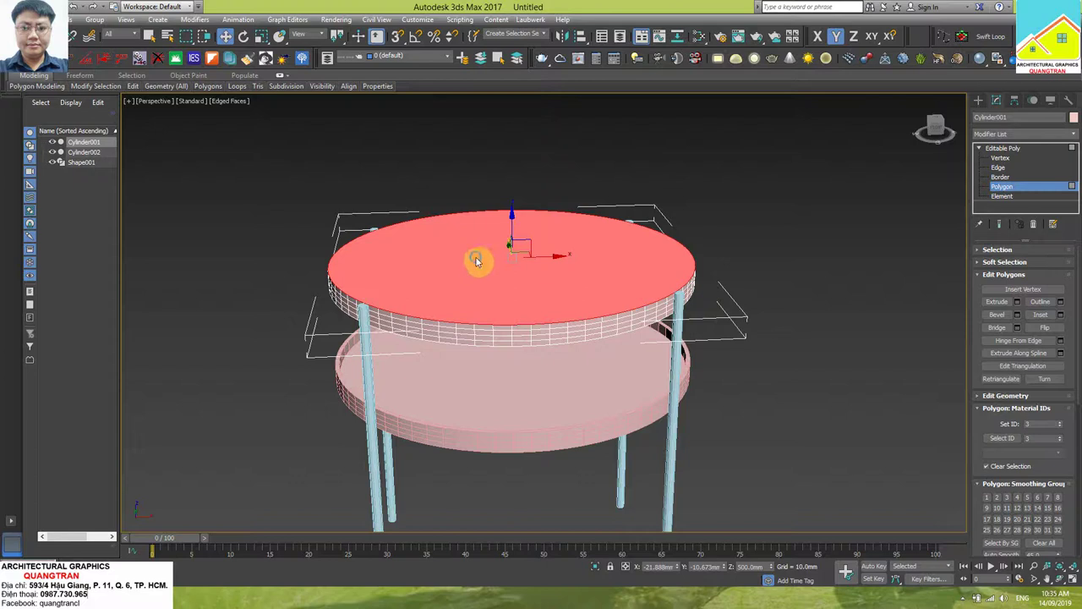
Inset the upper tabletop's selected top face to form a border ring.
{"action": "right_click", "coordinate": [471, 259]}
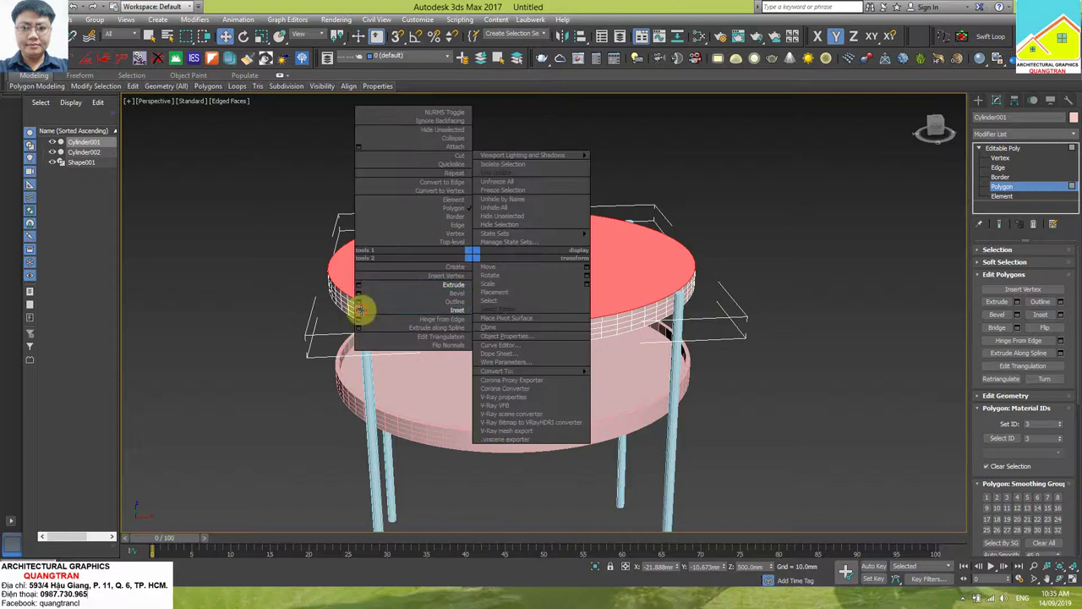
{"action": "left_click", "coordinate": [360, 310]}
{"action": "left_click_drag", "start_coordinate": [554, 335], "coordinate": [561, 264]}
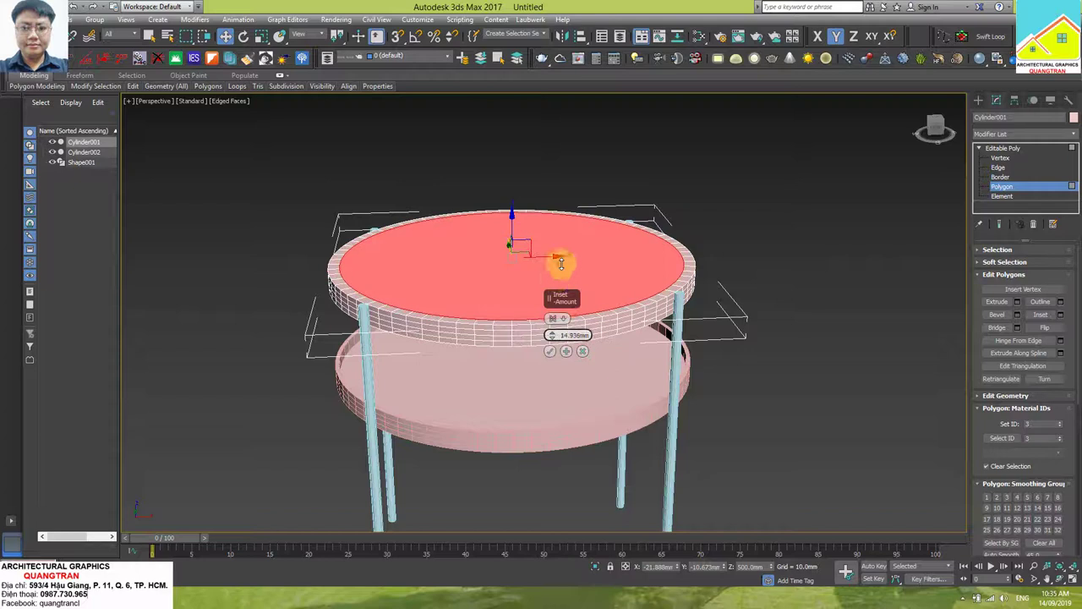
{"action": "left_click", "coordinate": [550, 351]}
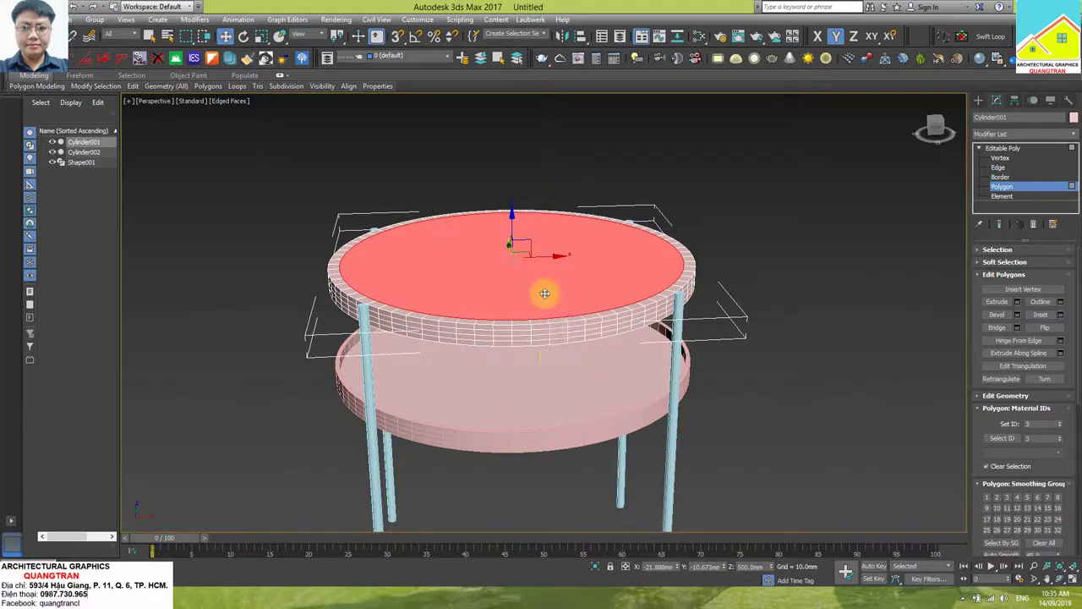
Bevel the inset face with 3 mm height and -8 mm outline, then clear the selection.
{"action": "right_click", "coordinate": [542, 290]}
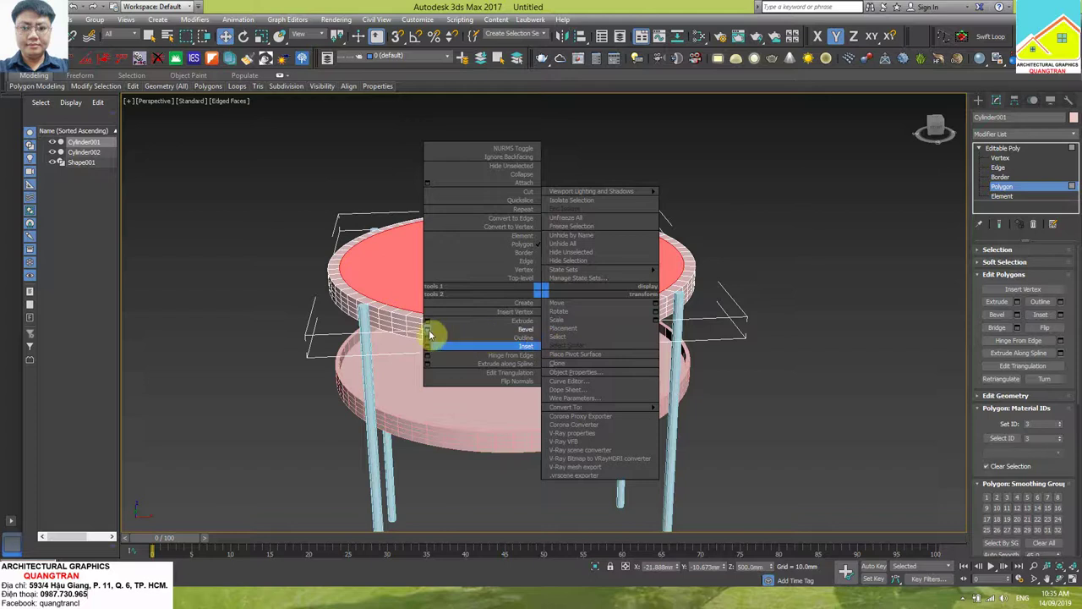
{"action": "left_click", "coordinate": [429, 330]}
{"action": "mouse_move", "coordinate": [555, 337]}
{"action": "left_mouse_down"}
{"action": "mouse_move", "coordinate": [555, 323]}
{"action": "mouse_move", "coordinate": [561, 391]}
{"action": "left_mouse_up"}
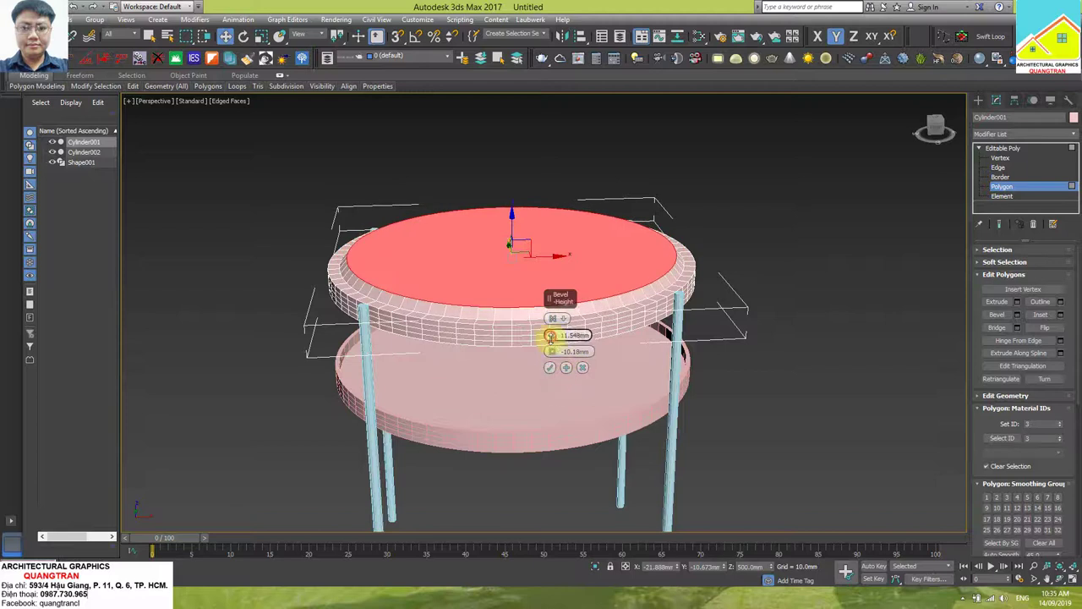
{"action": "left_click_drag", "start_coordinate": [551, 336], "coordinate": [559, 336]}
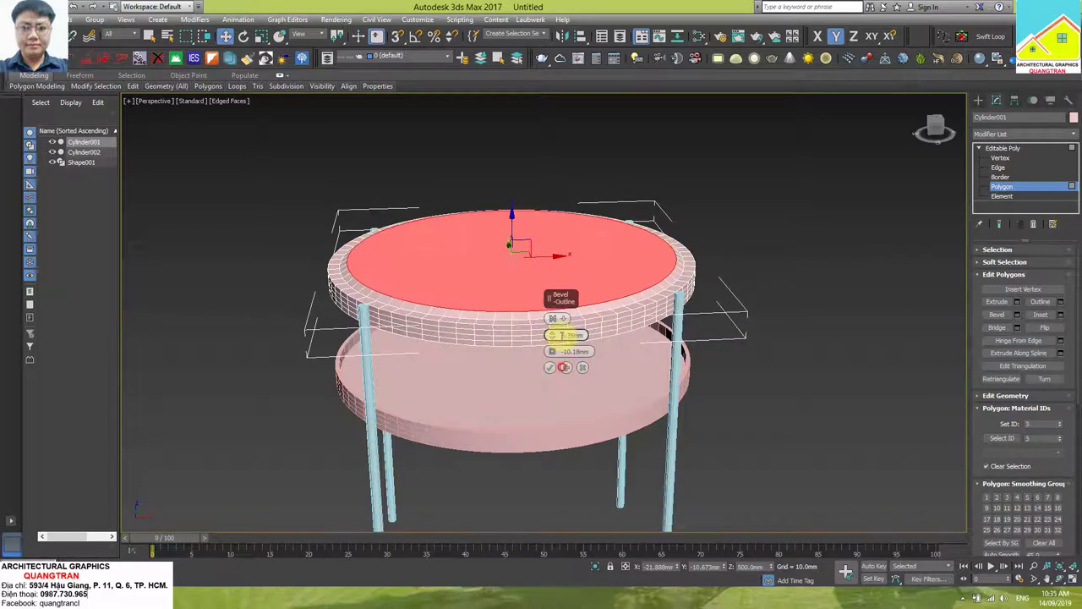
{"action": "left_click", "coordinate": [561, 335]}
{"action": "type", "text": "0"}
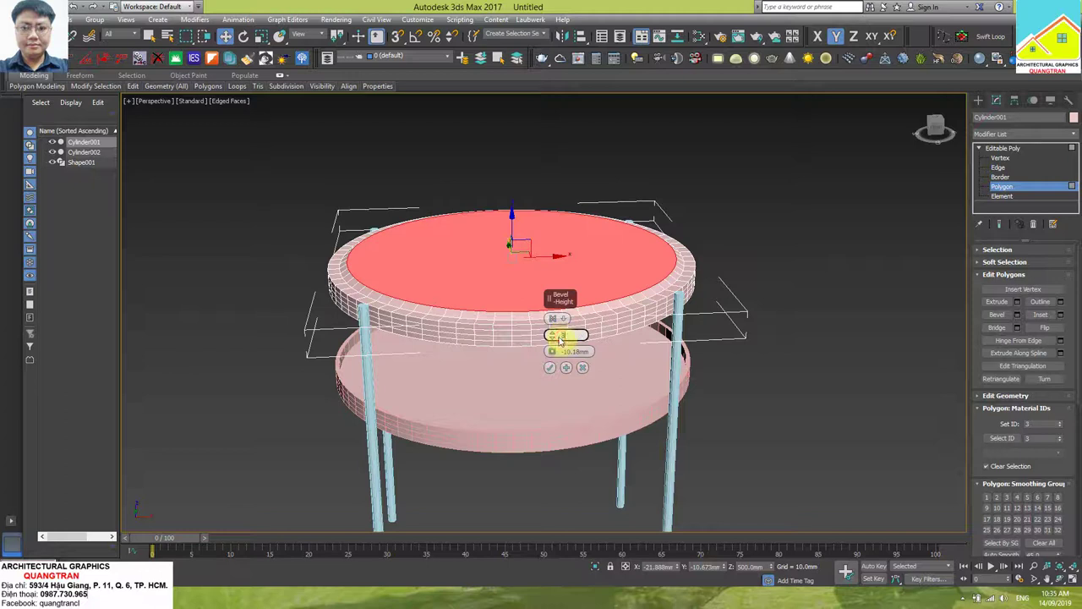
{"action": "left_click", "coordinate": [568, 352]}
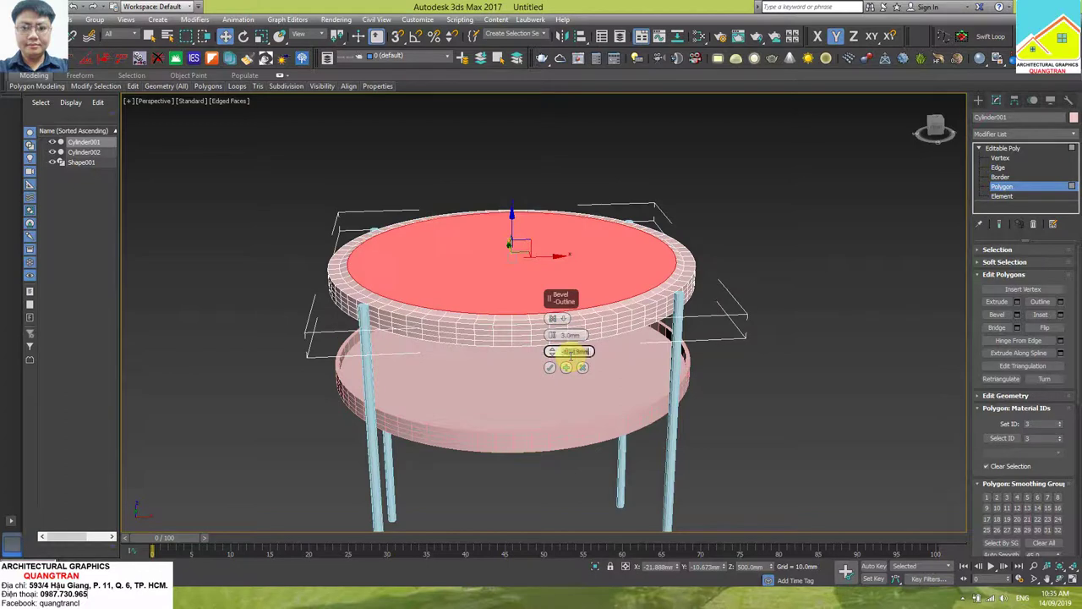
{"action": "type", "text": "-8"}
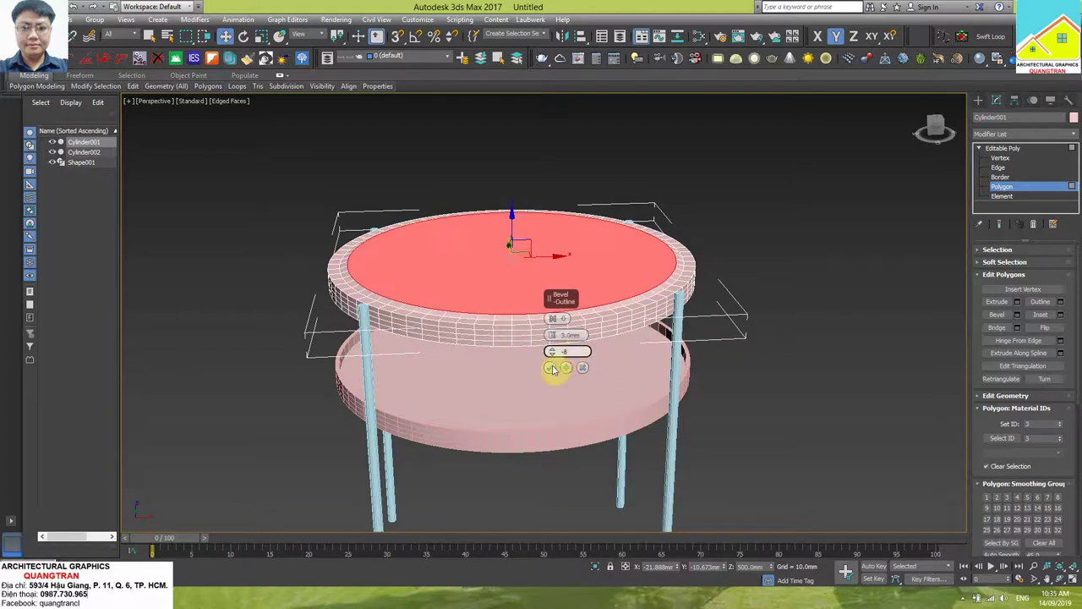
{"action": "left_click", "coordinate": [551, 369]}
{"action": "left_click", "coordinate": [828, 373]}
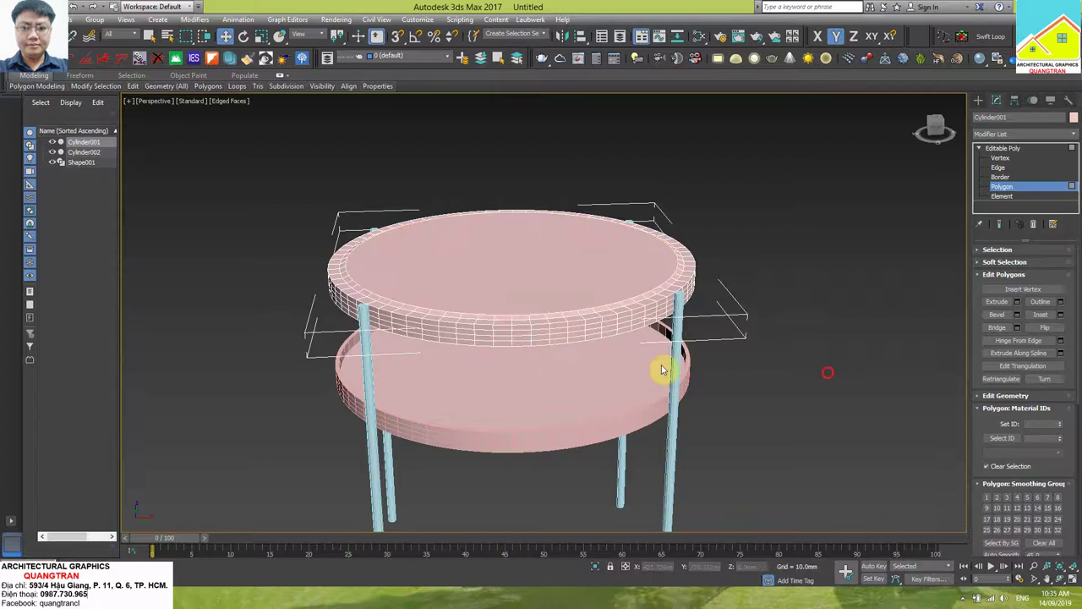
{"action": "mouse_move", "coordinate": [663, 369]}
{"action": "middle_mouse_down", "text": "alt"}
{"action": "mouse_move", "coordinate": [541, 326]}
{"action": "mouse_move", "coordinate": [587, 370]}
{"action": "mouse_move", "coordinate": [604, 338]}
{"action": "mouse_move", "coordinate": [604, 355]}
{"action": "middle_mouse_up", "text": "alt"}
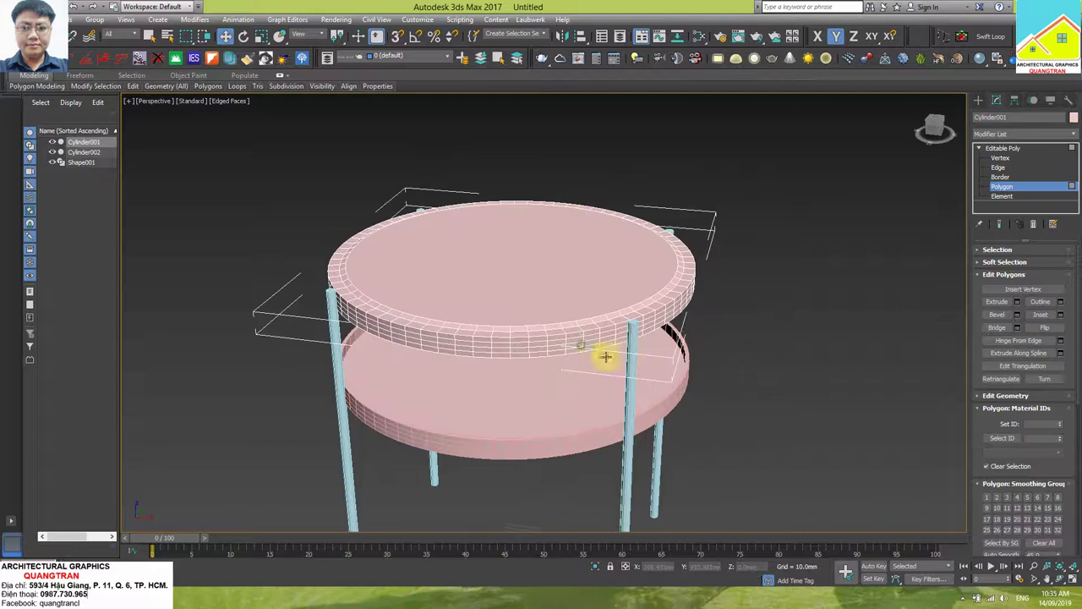
Exit polygon editing and prepare the Line tool with snapping and Corner drag type.
{"action": "left_click", "coordinate": [1002, 189]}
{"action": "left_click", "coordinate": [775, 299]}
{"action": "middle_click_drag", "start_coordinate": [775, 299], "coordinate": [776, 234], "text": "alt"}
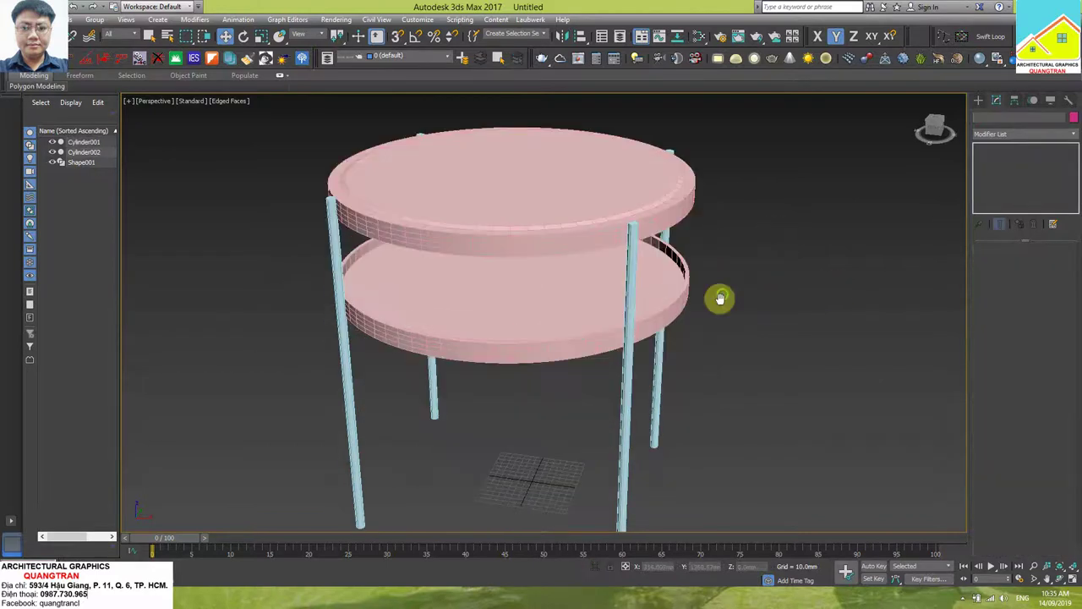
{"action": "scroll", "coordinate": [720, 298], "scroll_direction": "down", "scroll_amount": 3}
{"action": "left_click", "coordinate": [981, 101]}
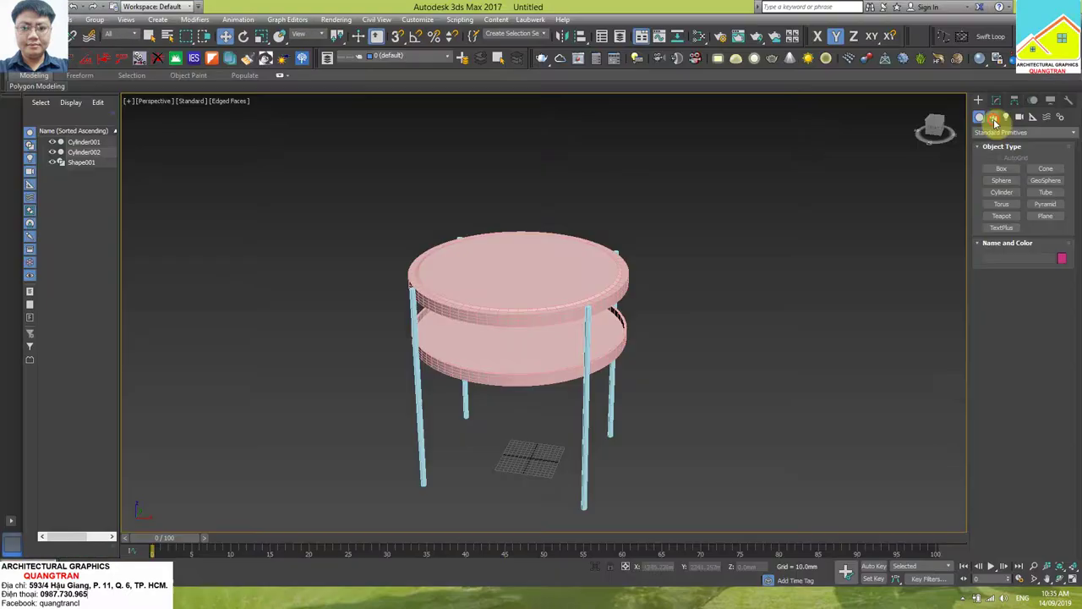
{"action": "left_click", "coordinate": [992, 116]}
{"action": "left_click", "coordinate": [1006, 176]}
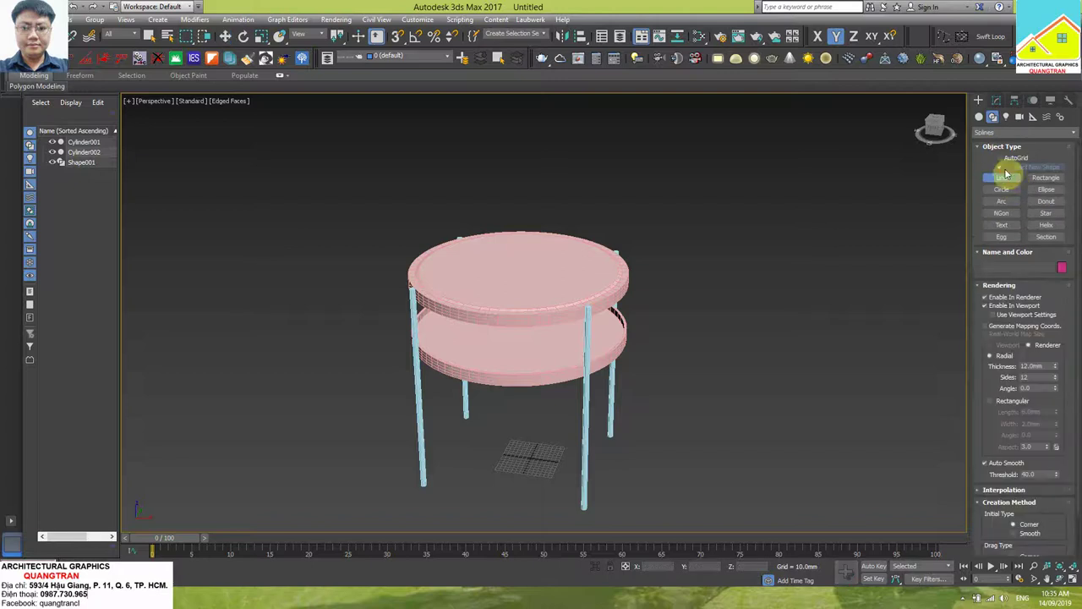
{"action": "right_click", "coordinate": [398, 36]}
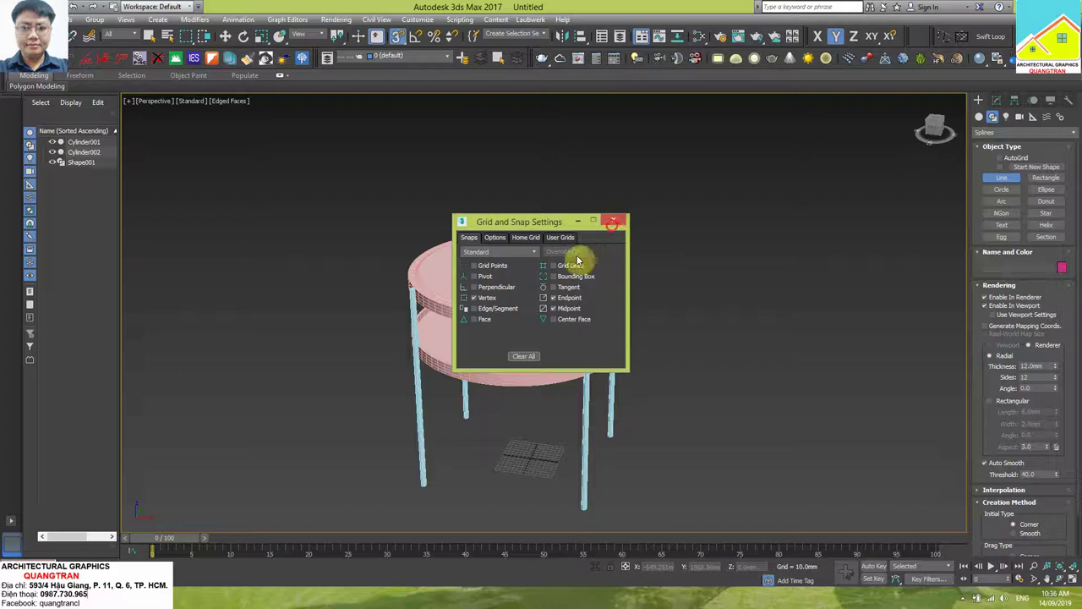
{"action": "left_click", "coordinate": [619, 222]}
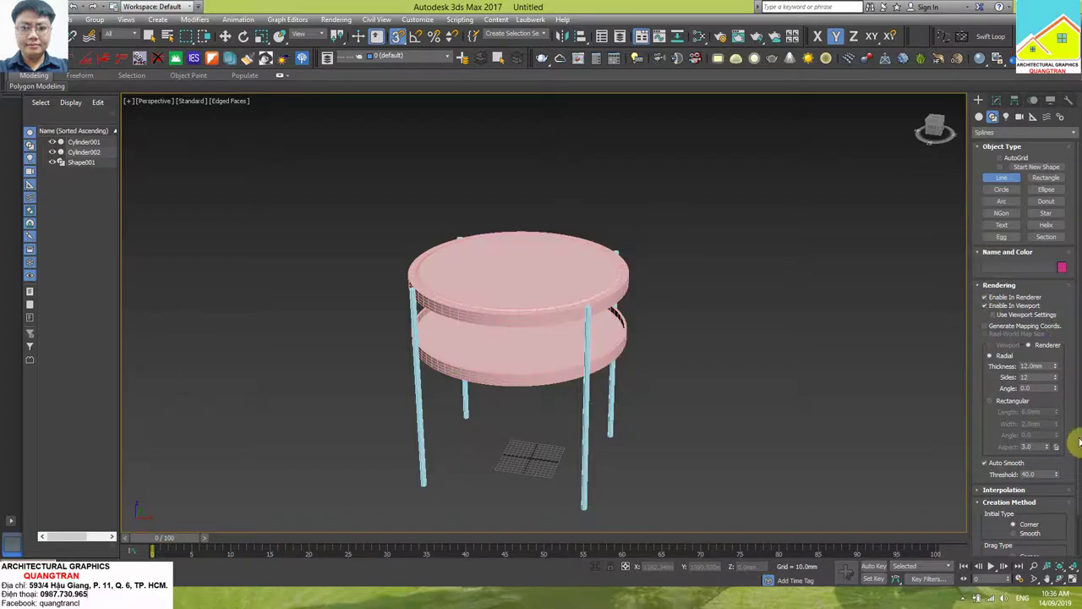
{"action": "scroll", "coordinate": [1034, 549], "scroll_direction": "down", "scroll_amount": 2}
{"action": "left_click", "coordinate": [1032, 506]}
Draw two diagonal brace lines crossing between opposite legs.
{"action": "left_click", "coordinate": [425, 484]}
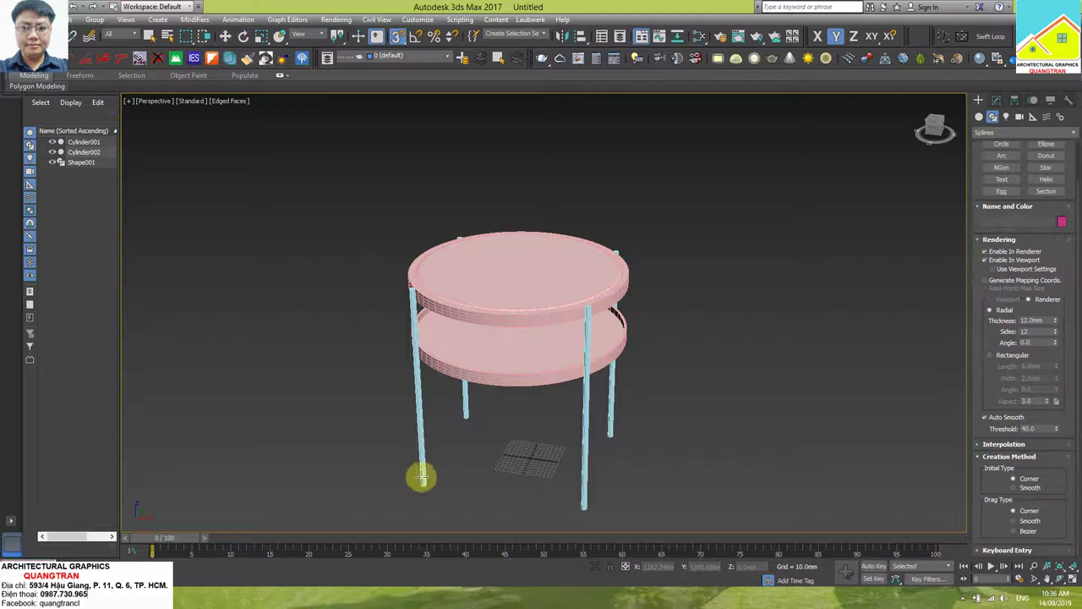
{"action": "left_click", "coordinate": [511, 461]}
{"action": "left_click", "coordinate": [607, 438]}
{"action": "right_click", "coordinate": [607, 438]}
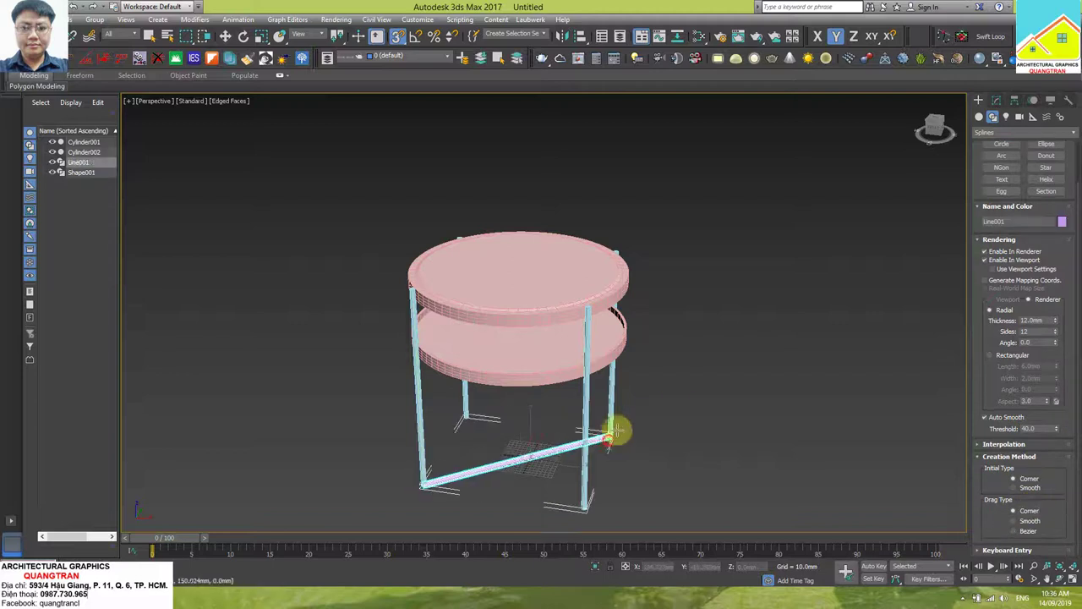
{"action": "left_click", "coordinate": [466, 418]}
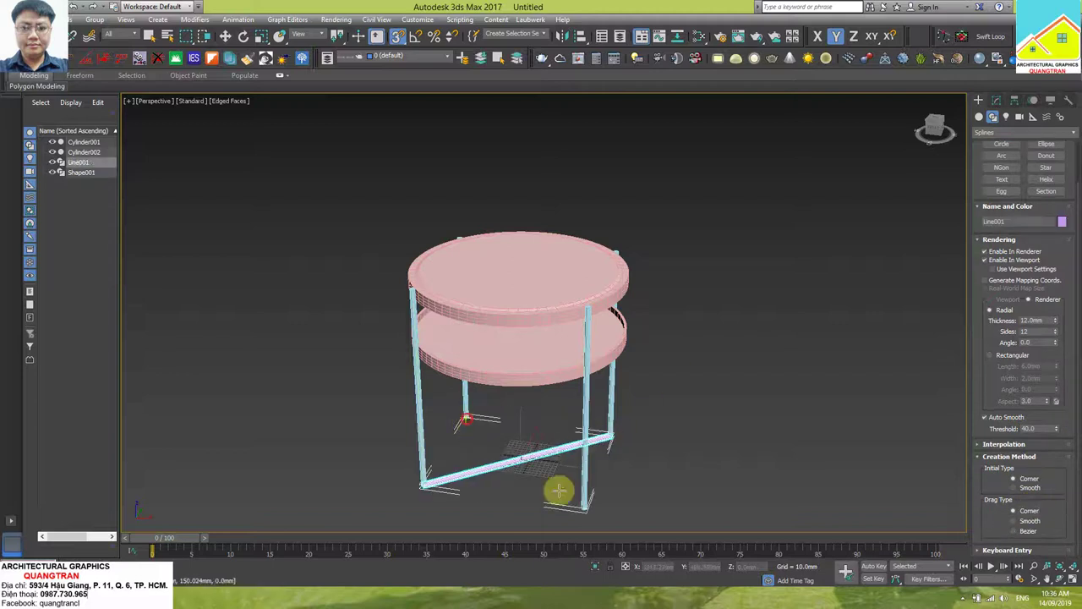
{"action": "left_click", "coordinate": [584, 507]}
{"action": "right_click", "coordinate": [704, 388]}
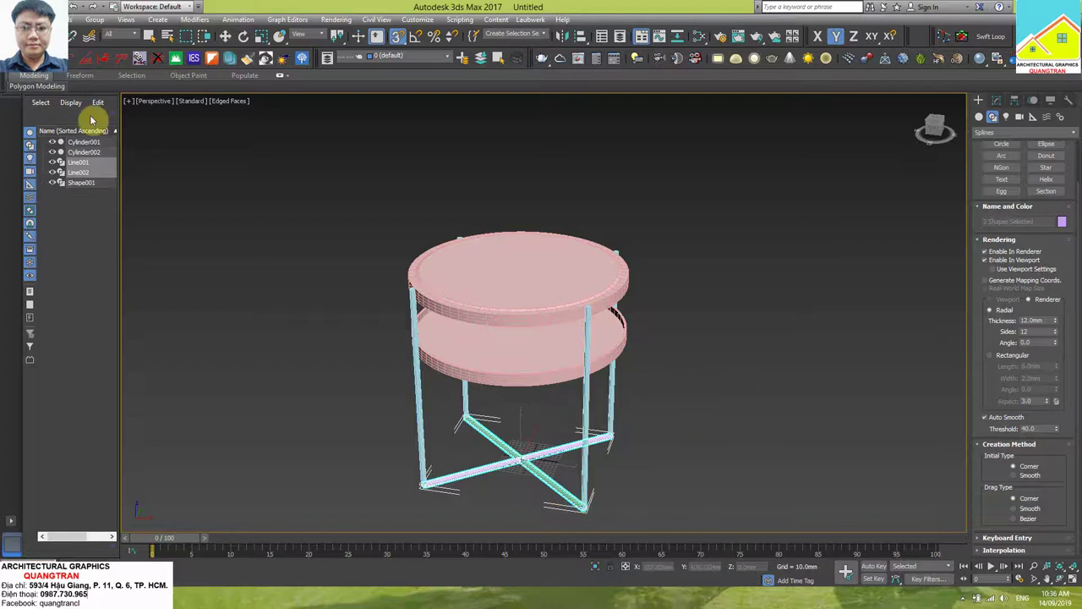
Attach the second brace line to Line001 and set its rendering thickness to 6 mm.
{"action": "left_click", "coordinate": [149, 35]}
{"action": "left_click", "coordinate": [537, 437]}
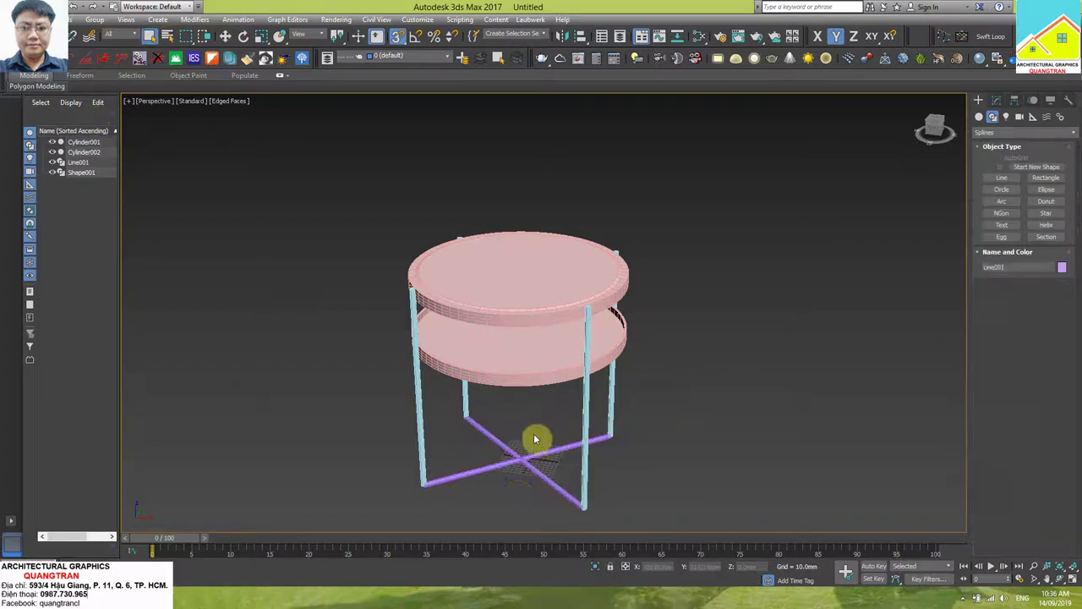
{"action": "left_click", "coordinate": [515, 494]}
{"action": "left_click", "coordinate": [997, 100]}
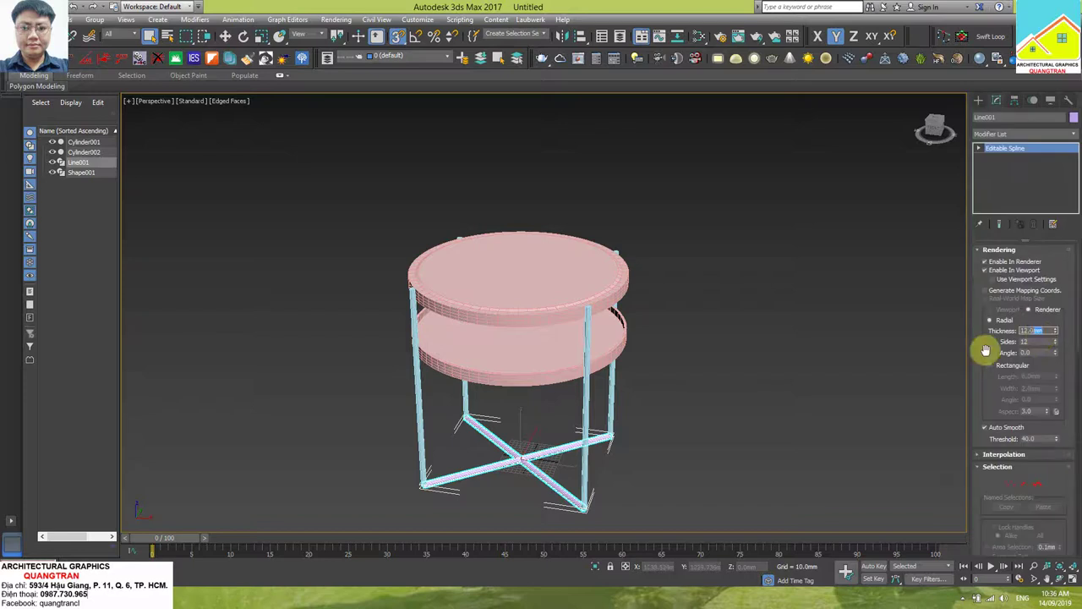
{"action": "type", "text": "6"}
{"action": "key", "text": "Return"}
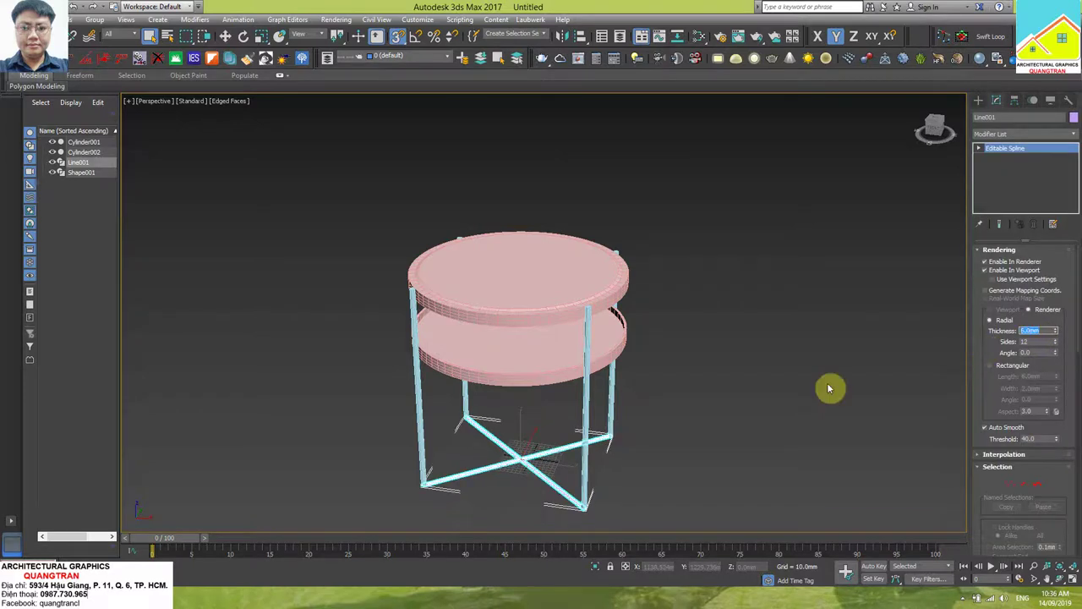
Raise the brace spline to Z 50 mm using Move Transform Type-In.
{"action": "right_click", "coordinate": [228, 38]}
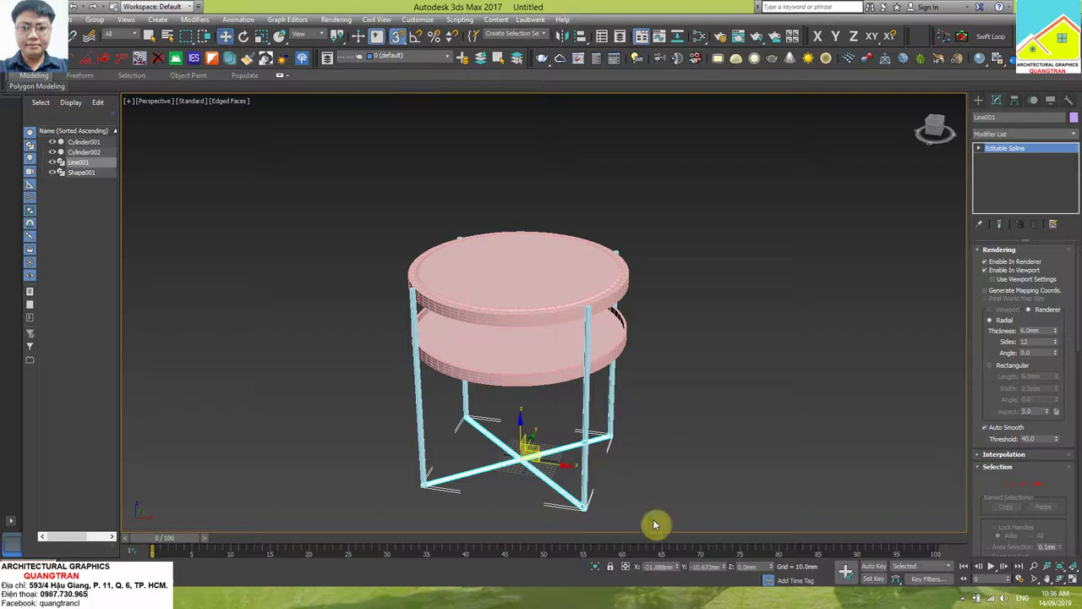
{"action": "double_click", "coordinate": [748, 567]}
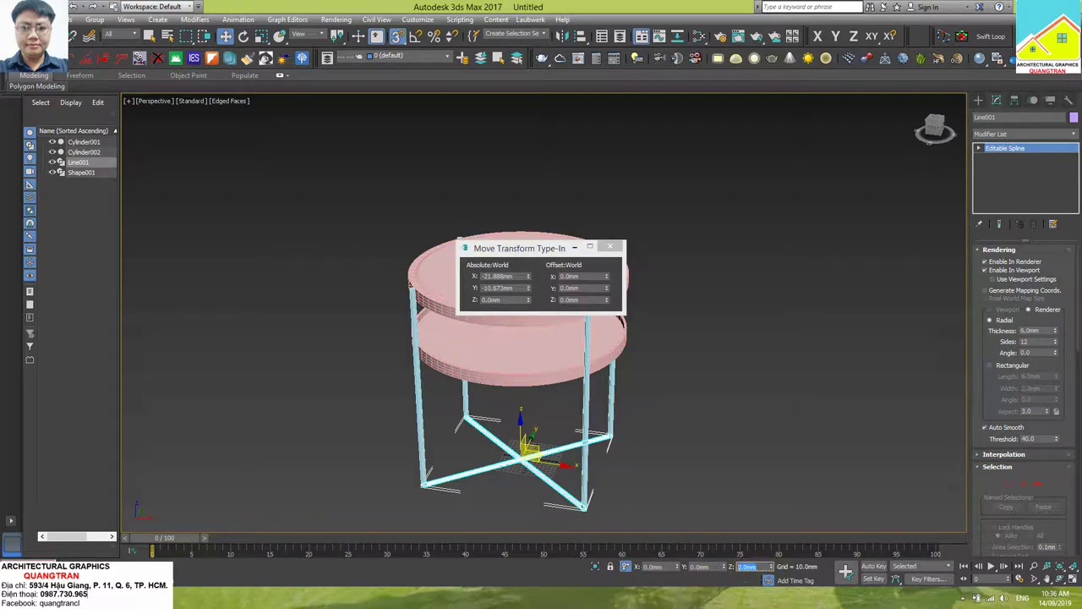
{"action": "type", "text": "50"}
{"action": "key", "text": "Return"}
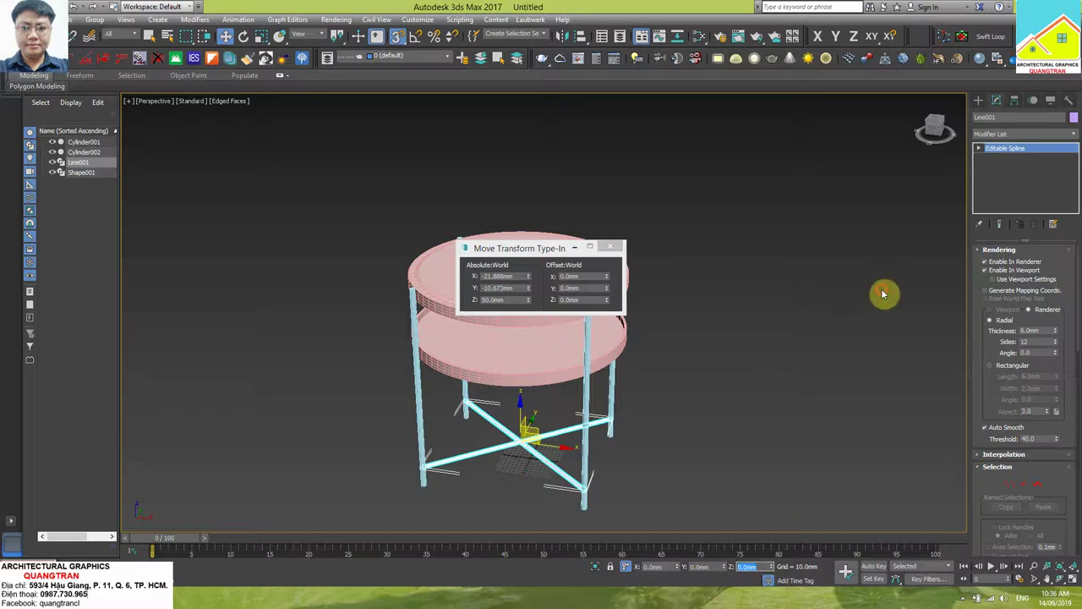
{"action": "left_click", "coordinate": [652, 311]}
{"action": "left_click", "coordinate": [619, 247]}
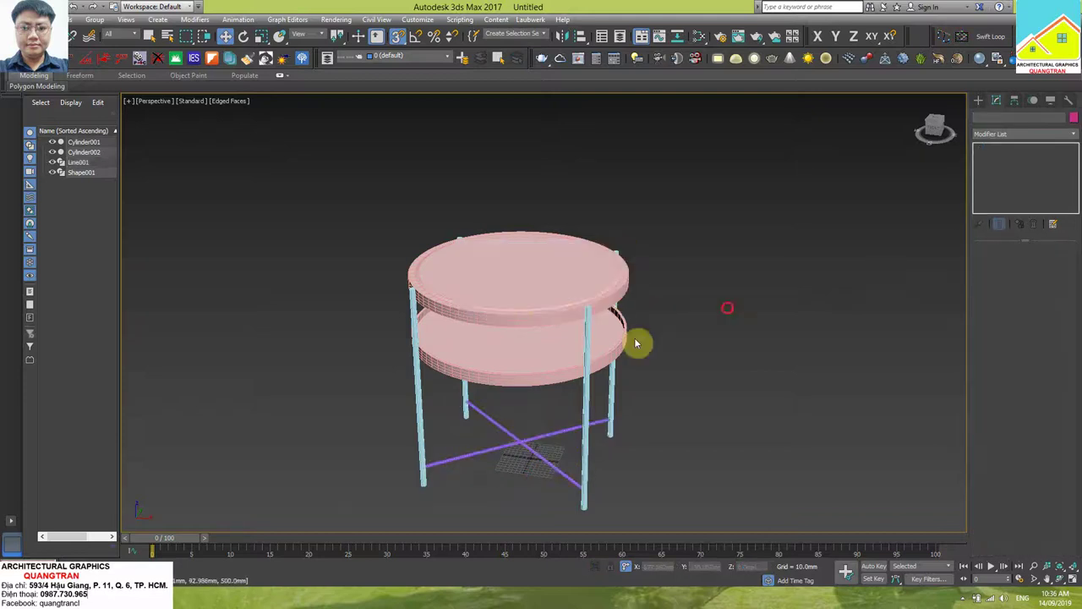
{"action": "middle_click_drag", "start_coordinate": [638, 341], "coordinate": [508, 311], "text": "alt"}
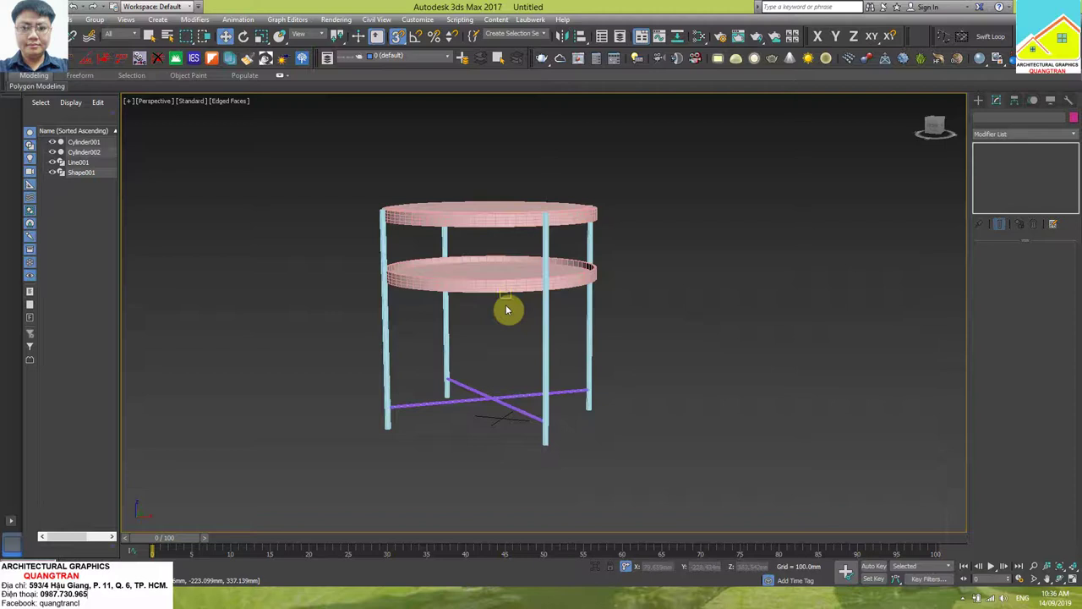
{"action": "scroll", "coordinate": [499, 292], "scroll_direction": "up", "scroll_amount": 2}
{"action": "left_click", "coordinate": [494, 290]}
Open the Slate Material Editor and drag a VRayMtl from Materials > V-Ray into View1.
{"action": "mouse_move", "coordinate": [494, 290]}
{"action": "middle_mouse_down", "text": "alt"}
{"action": "mouse_move", "coordinate": [455, 266]}
{"action": "mouse_move", "coordinate": [531, 285]}
{"action": "mouse_move", "coordinate": [560, 316]}
{"action": "mouse_move", "coordinate": [512, 350]}
{"action": "mouse_move", "coordinate": [462, 312]}
{"action": "mouse_move", "coordinate": [428, 324]}
{"action": "mouse_move", "coordinate": [454, 340]}
{"action": "mouse_move", "coordinate": [526, 345]}
{"action": "mouse_move", "coordinate": [542, 314]}
{"action": "middle_mouse_up", "text": "alt"}
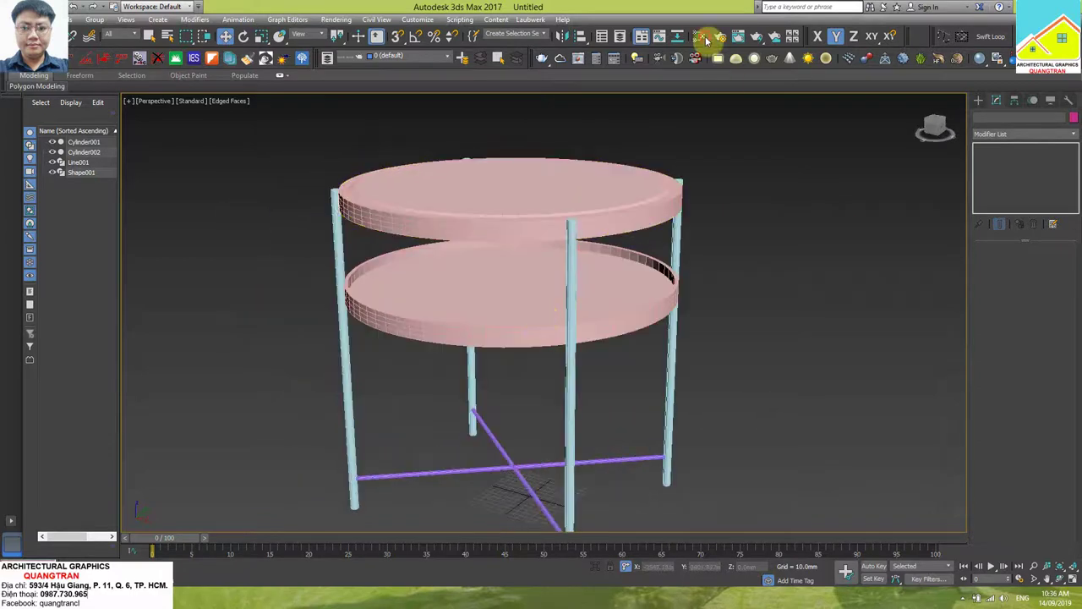
{"action": "left_click", "coordinate": [707, 39]}
{"action": "left_click", "coordinate": [431, 68]}
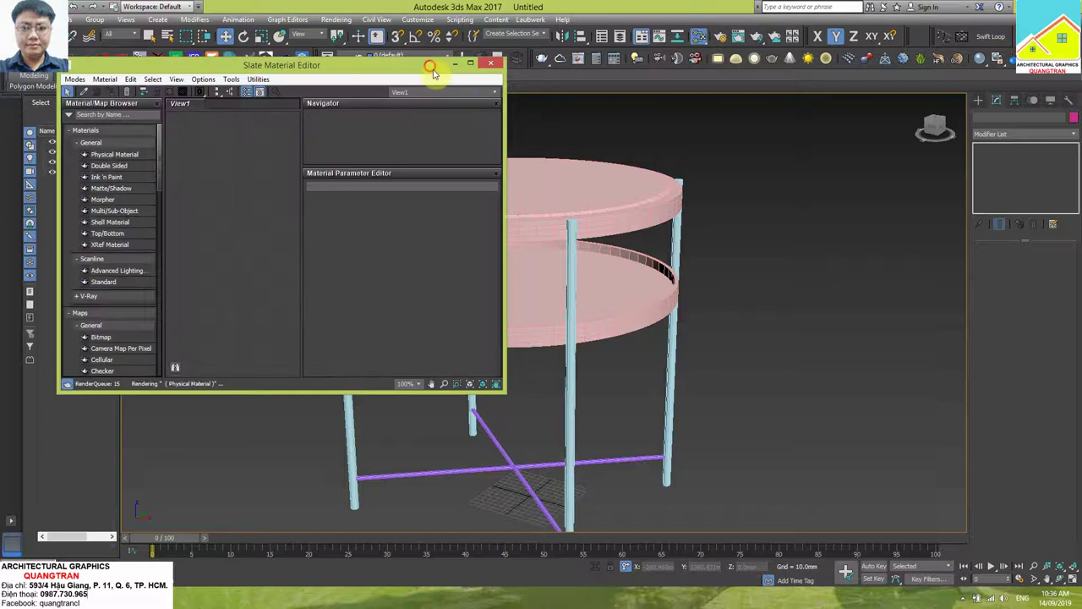
{"action": "left_click_drag", "start_coordinate": [431, 68], "coordinate": [644, 119]}
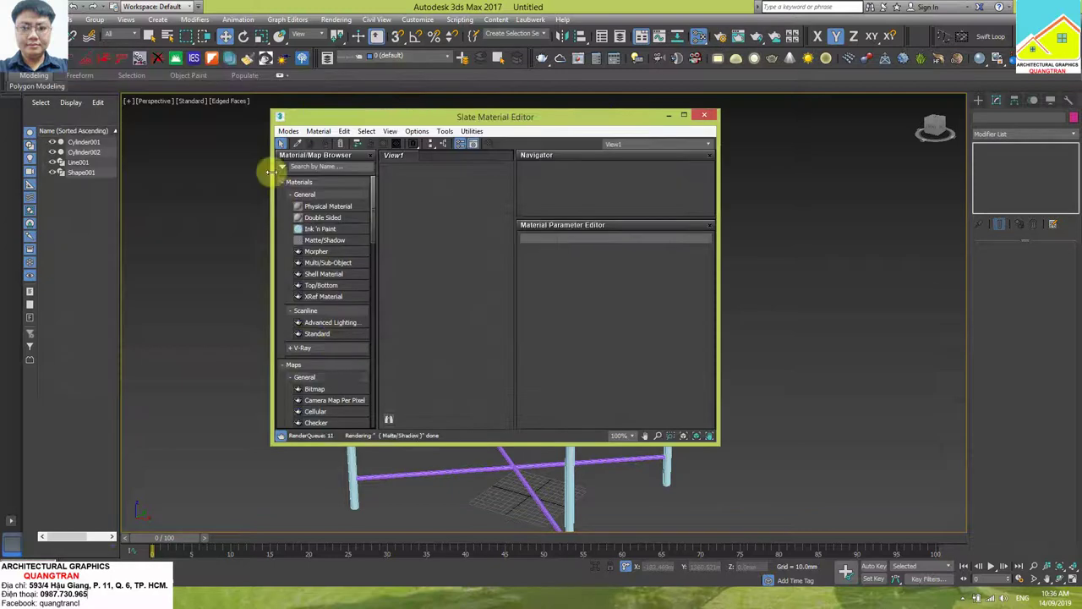
{"action": "left_click", "coordinate": [283, 182]}
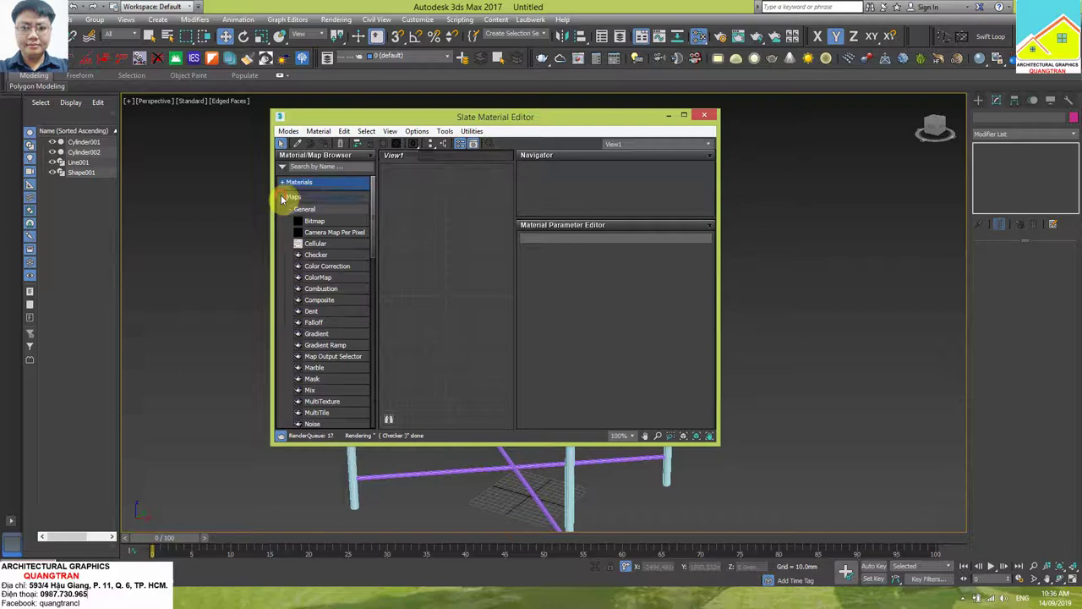
{"action": "left_click", "coordinate": [283, 198]}
{"action": "left_click", "coordinate": [284, 183]}
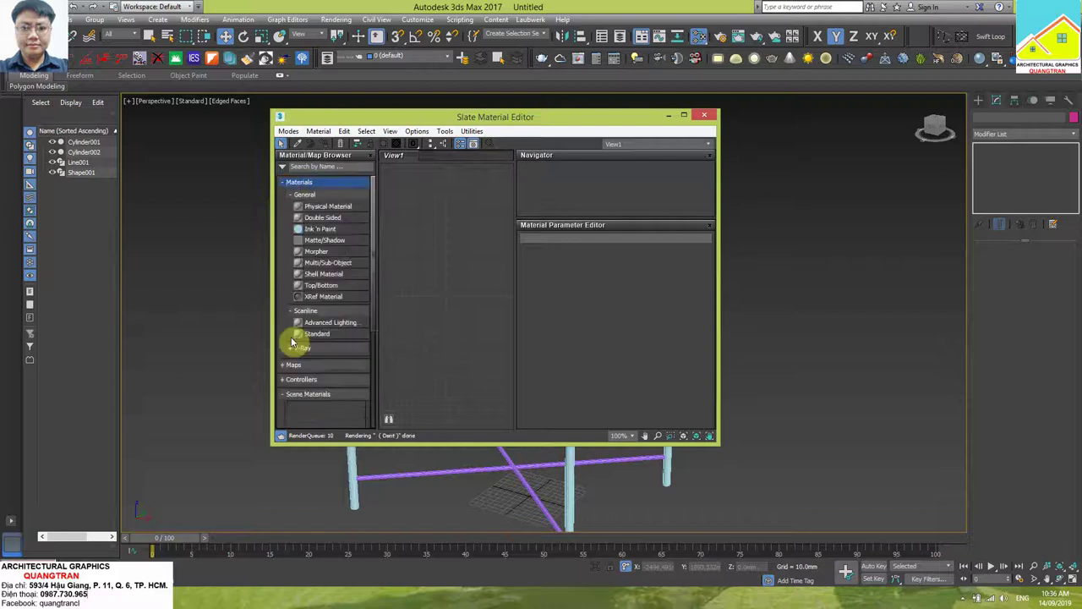
{"action": "left_click", "coordinate": [291, 348]}
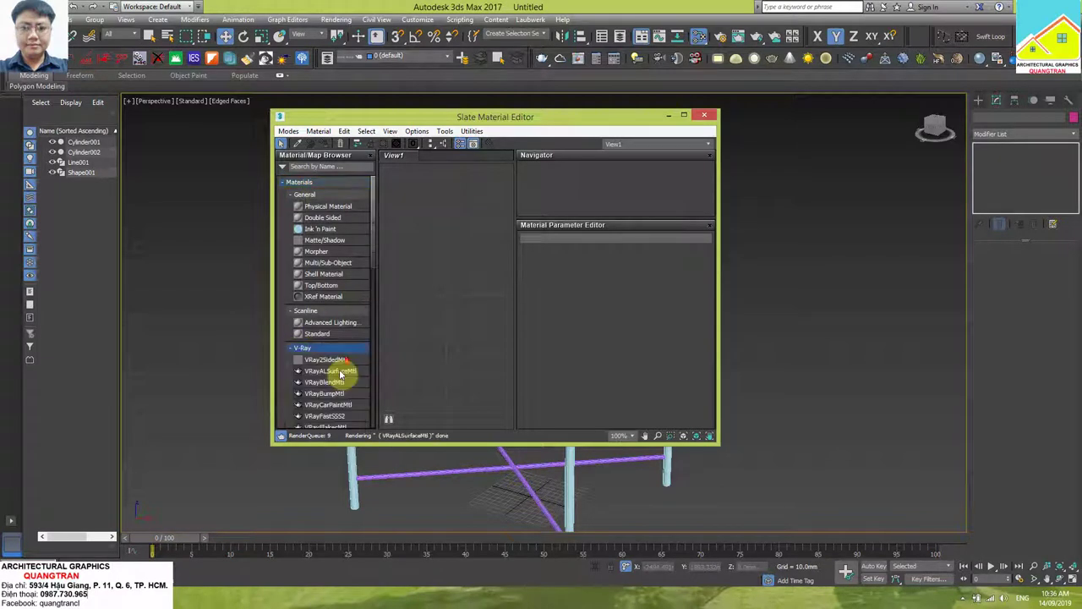
{"action": "scroll", "coordinate": [338, 377], "scroll_direction": "down", "scroll_amount": 2}
{"action": "scroll", "coordinate": [338, 385], "scroll_direction": "down", "scroll_amount": 3}
{"action": "left_click", "coordinate": [322, 373]}
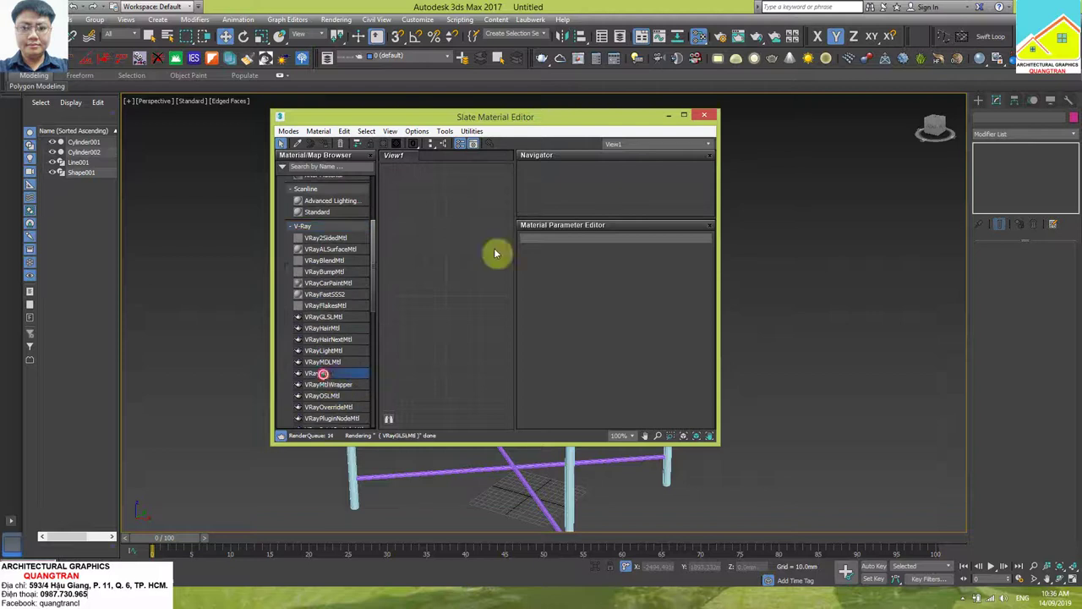
{"action": "left_click_drag", "start_coordinate": [322, 373], "coordinate": [495, 253]}
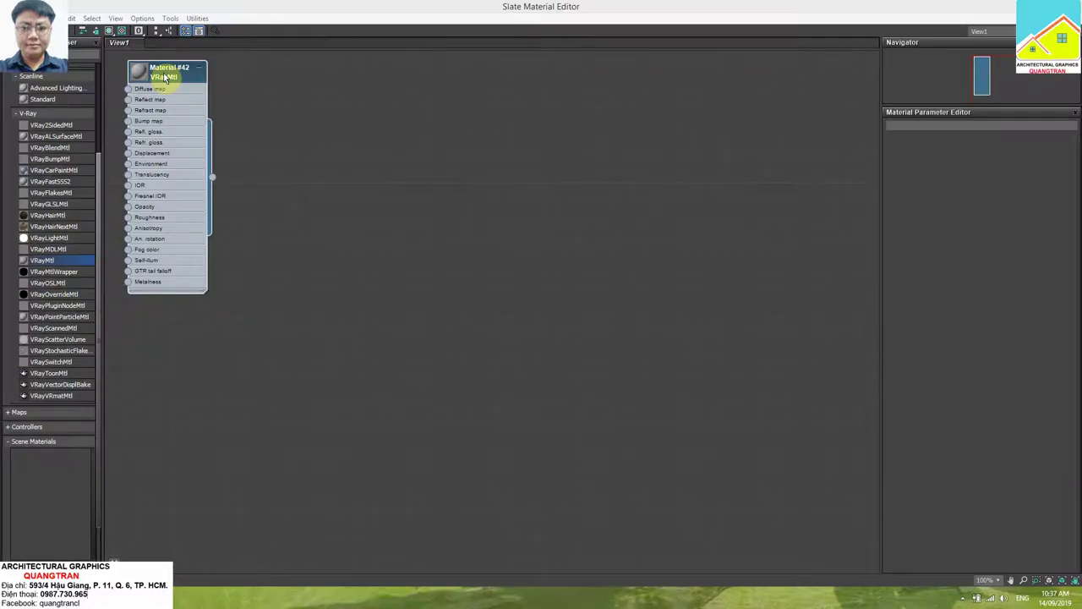
Add a Bitmap map node beside Material #42 in View1.
{"action": "left_click_drag", "start_coordinate": [163, 73], "coordinate": [450, 237]}
{"action": "right_click", "coordinate": [513, 191]}
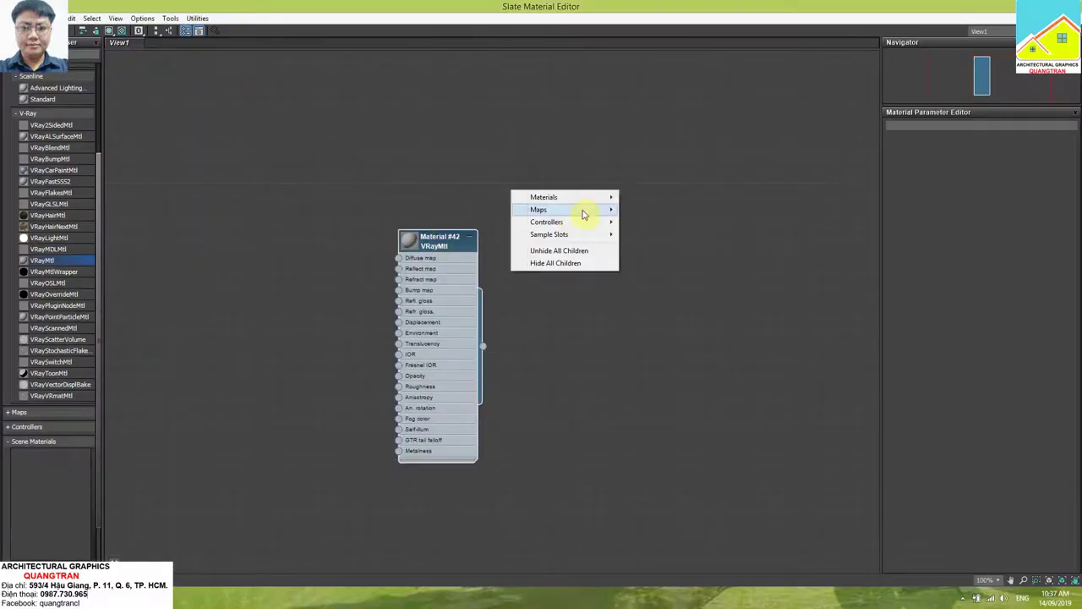
{"action": "mouse_move", "coordinate": [549, 210]}
{"action": "mouse_move", "coordinate": [648, 209]}
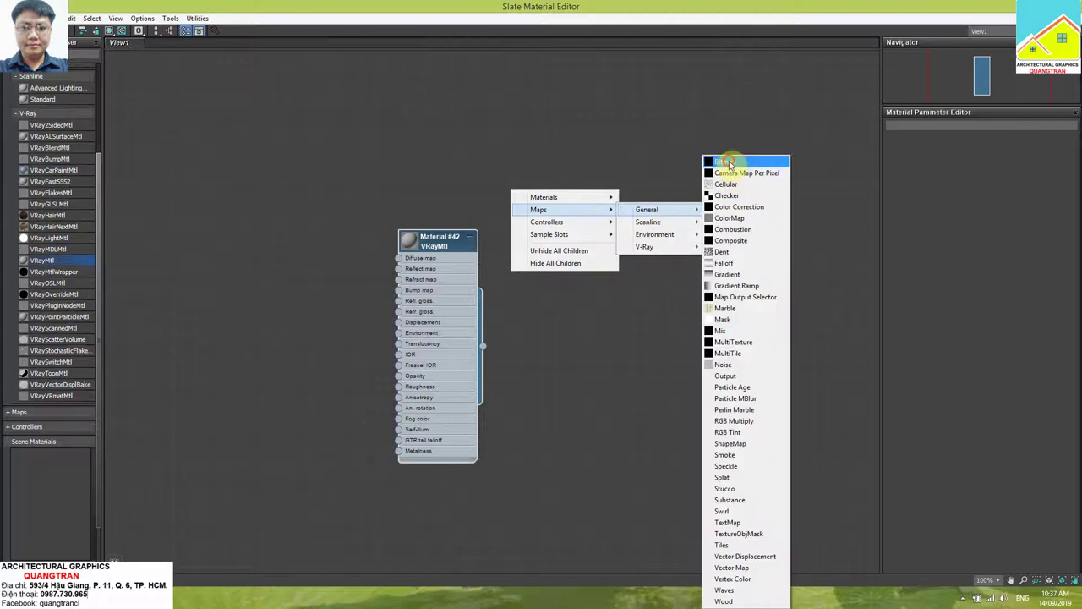
{"action": "left_click", "coordinate": [727, 160]}
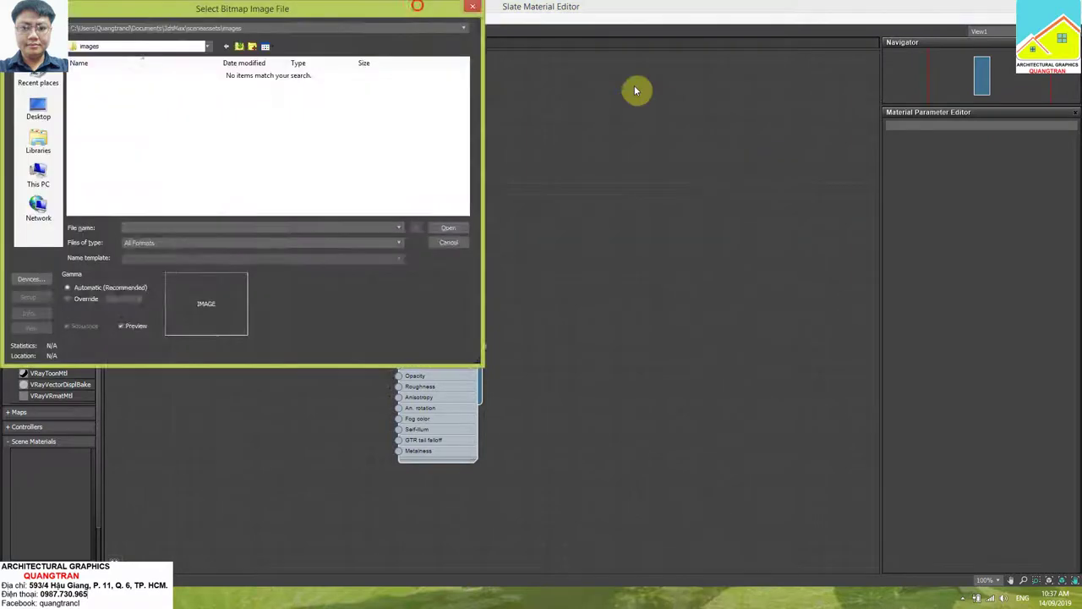
Browse F: > E. Training Online > … > MAP WOOD > Wood 2 and load the wood (20) image.
{"action": "left_click", "coordinate": [256, 283]}
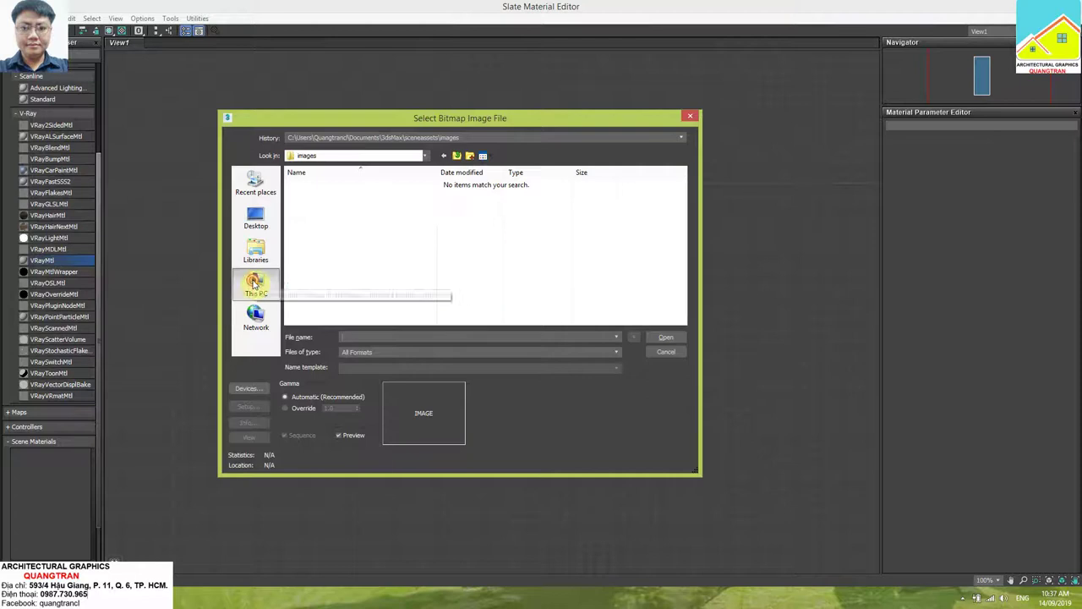
{"action": "double_click", "coordinate": [391, 297]}
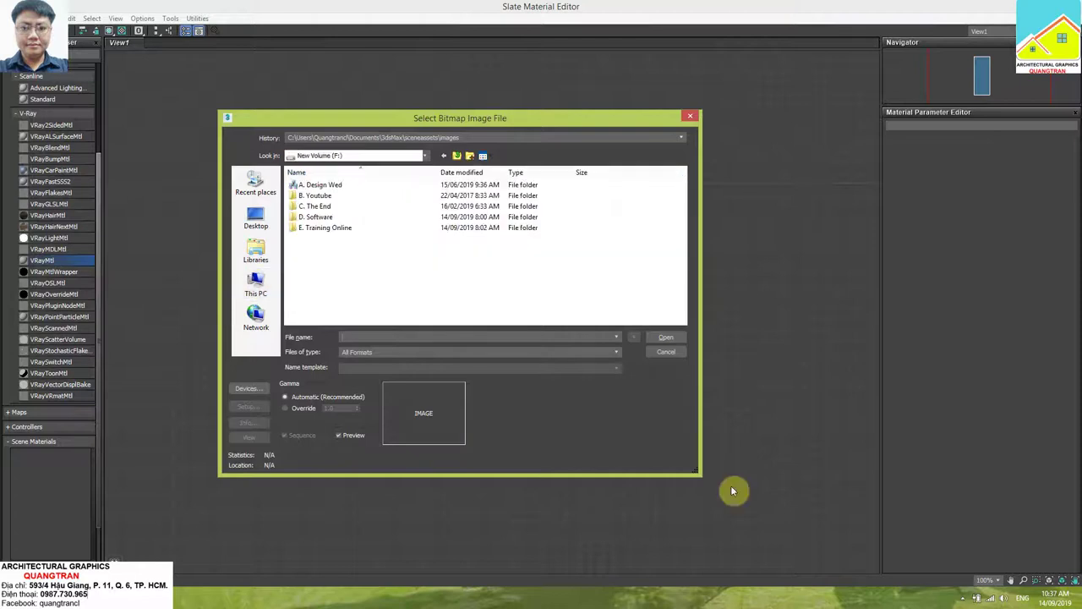
{"action": "left_click_drag", "start_coordinate": [703, 477], "coordinate": [837, 535]}
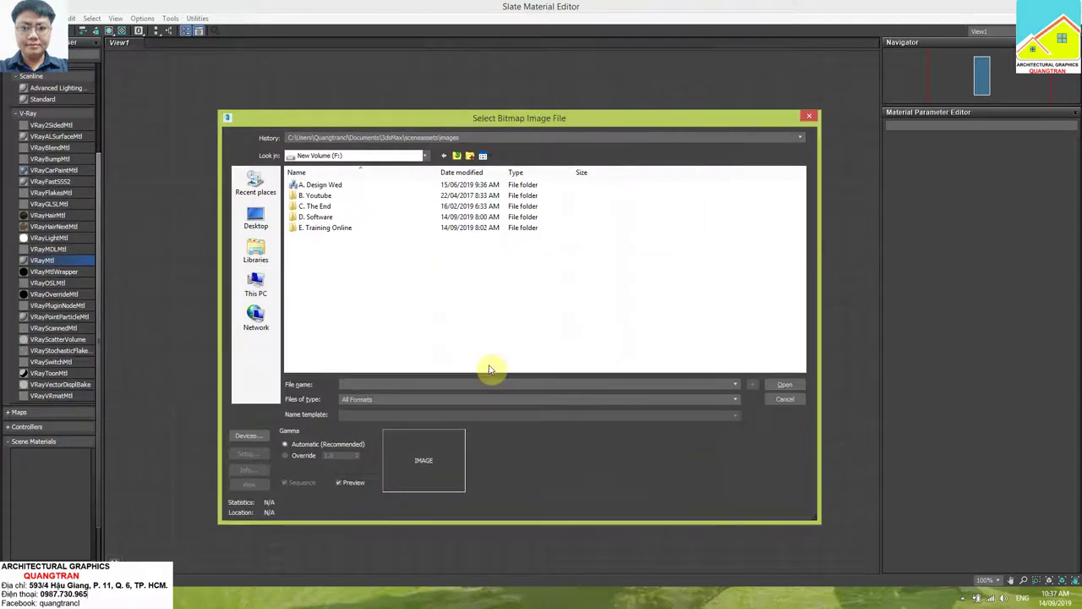
{"action": "double_click", "coordinate": [336, 230]}
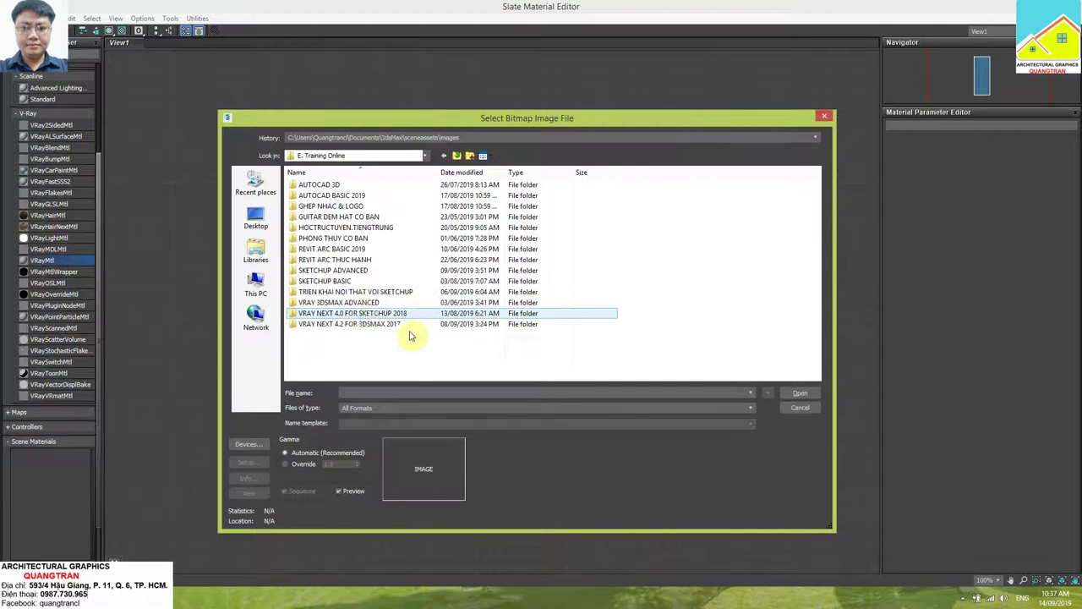
{"action": "double_click", "coordinate": [362, 315]}
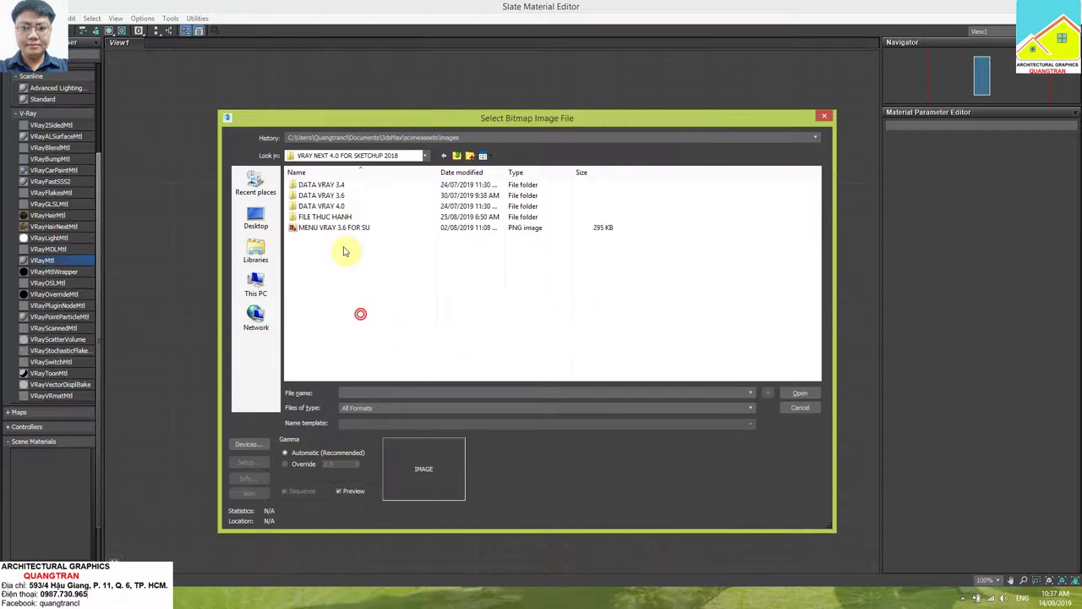
{"action": "double_click", "coordinate": [334, 194]}
{"action": "double_click", "coordinate": [334, 194]}
{"action": "scroll", "coordinate": [314, 351], "scroll_direction": "down", "scroll_amount": 1}
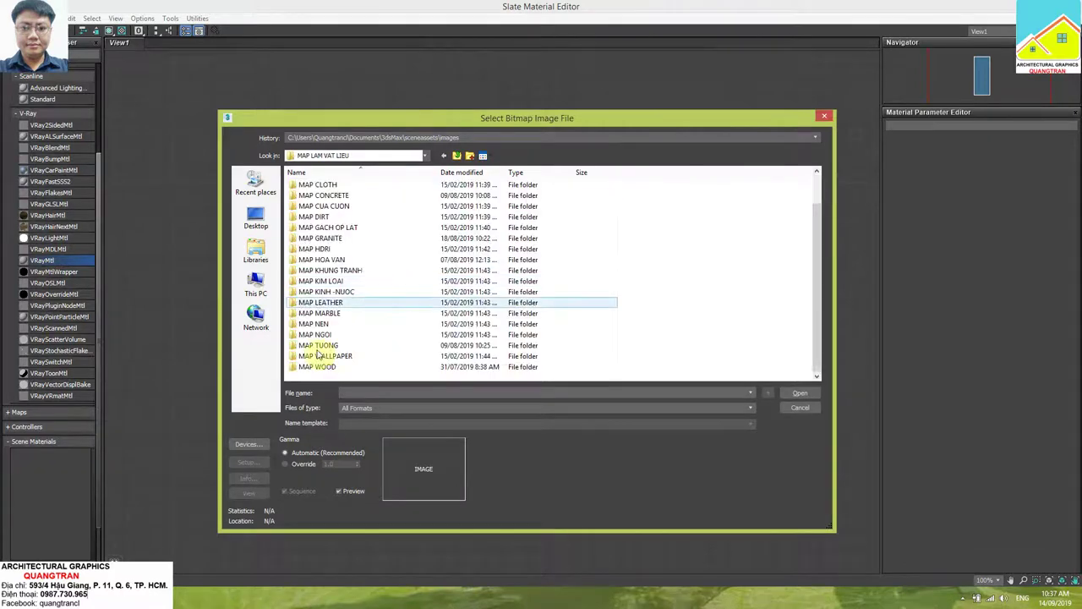
{"action": "double_click", "coordinate": [320, 369]}
{"action": "double_click", "coordinate": [327, 196]}
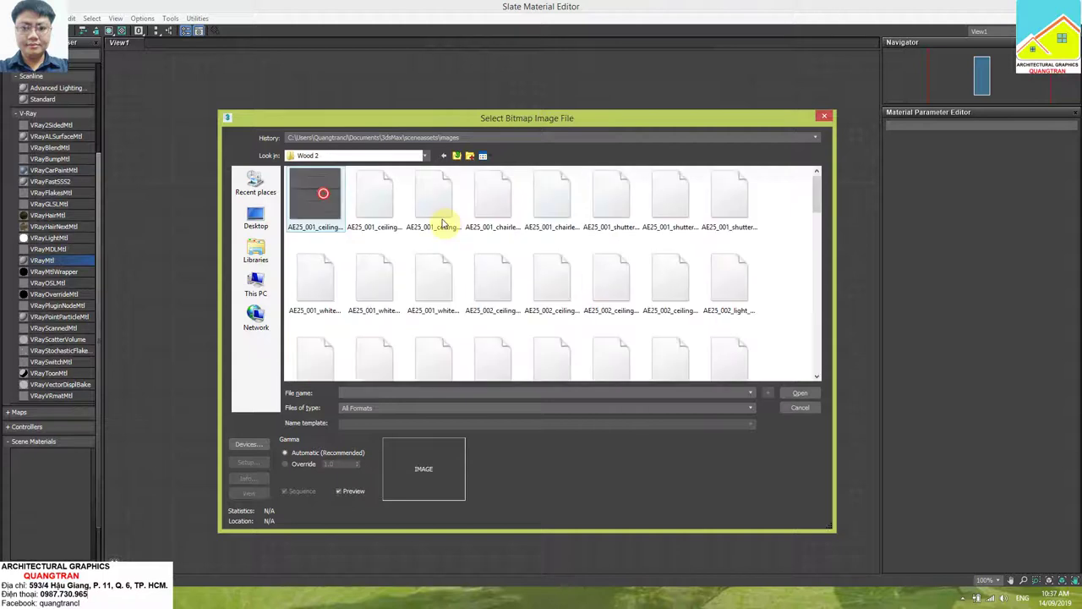
{"action": "left_click_drag", "start_coordinate": [818, 203], "coordinate": [820, 251]}
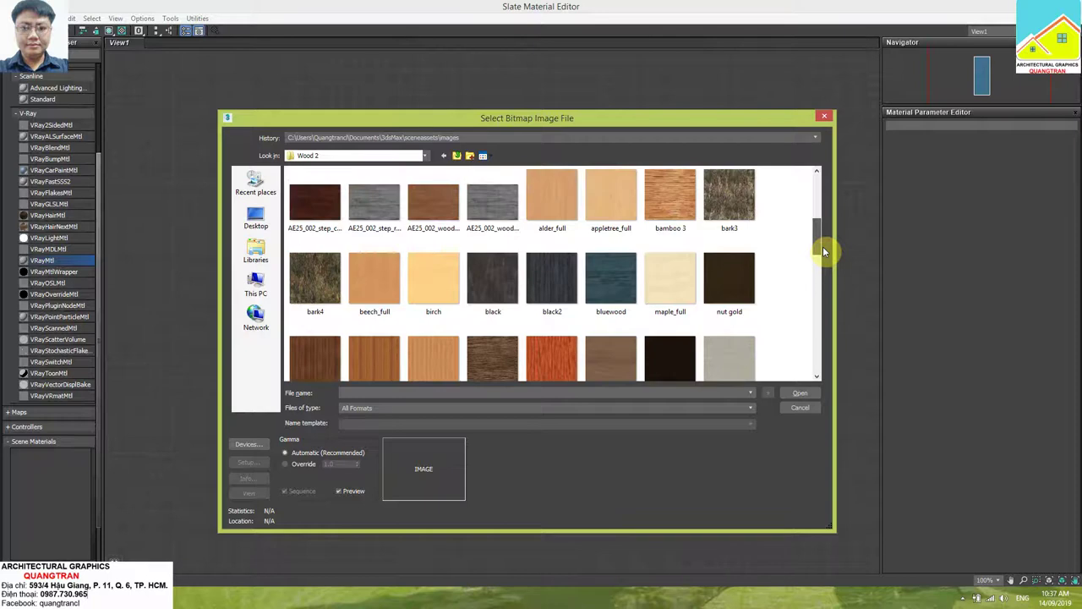
{"action": "left_click_drag", "start_coordinate": [822, 252], "coordinate": [834, 275]}
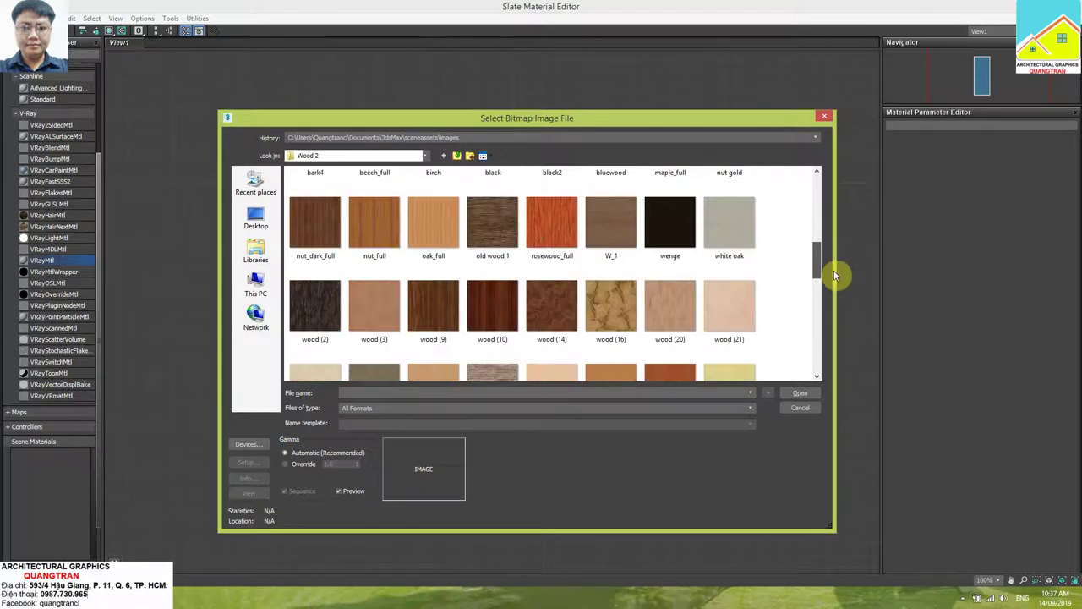
{"action": "double_click", "coordinate": [682, 311]}
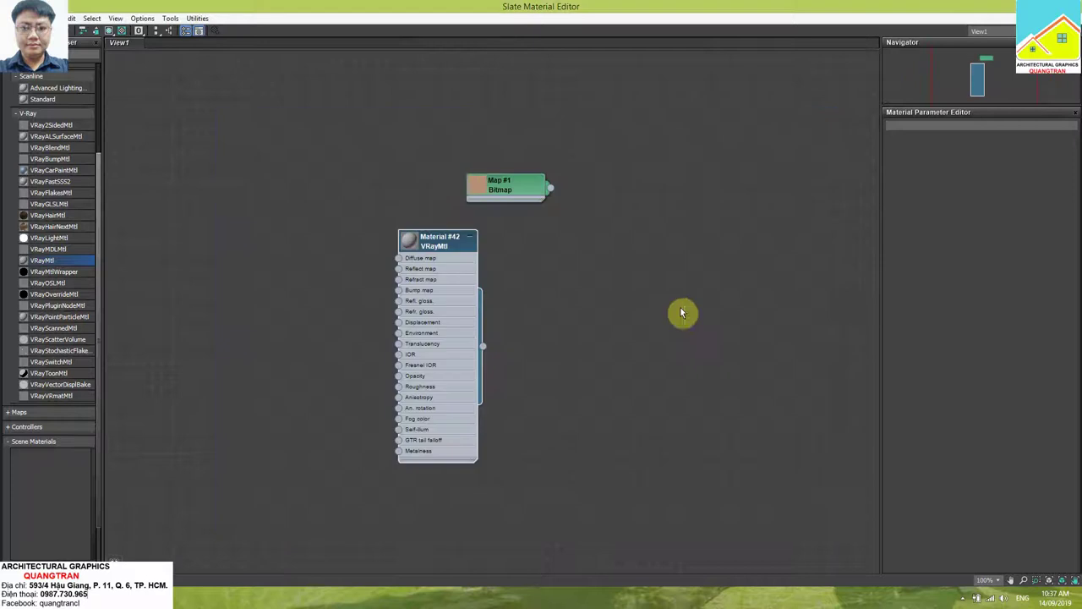
Place the wood bitmap beside Material #42 and move the editor aside to reveal the table.
{"action": "mouse_move", "coordinate": [498, 183]}
{"action": "left_mouse_down"}
{"action": "mouse_move", "coordinate": [298, 257]}
{"action": "mouse_move", "coordinate": [398, 263]}
{"action": "left_mouse_up"}
{"action": "scroll", "coordinate": [397, 242], "scroll_direction": "up", "scroll_amount": 1}
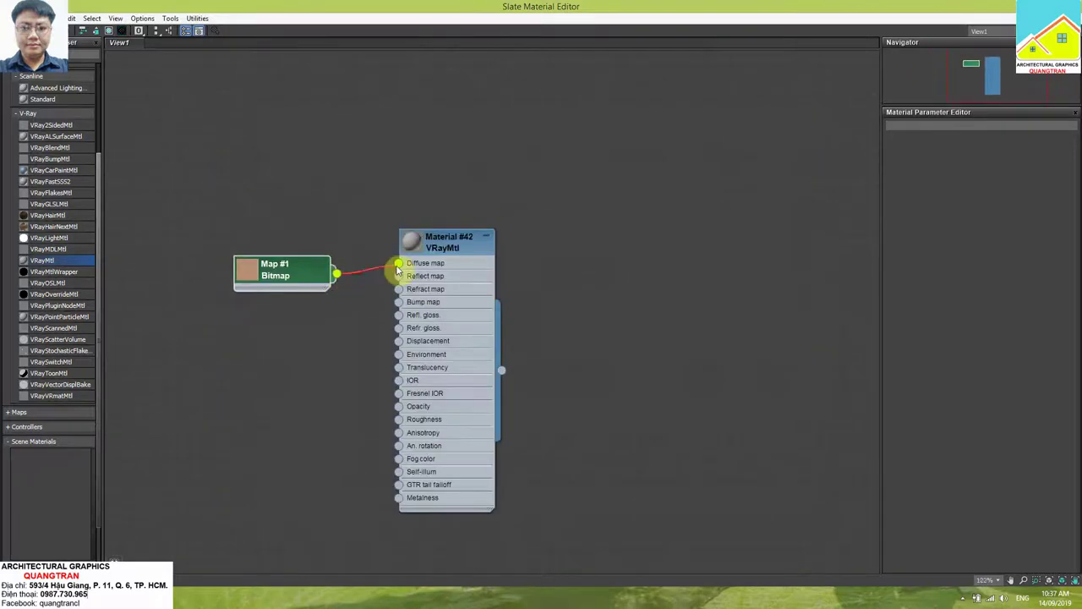
{"action": "double_click", "coordinate": [541, 6]}
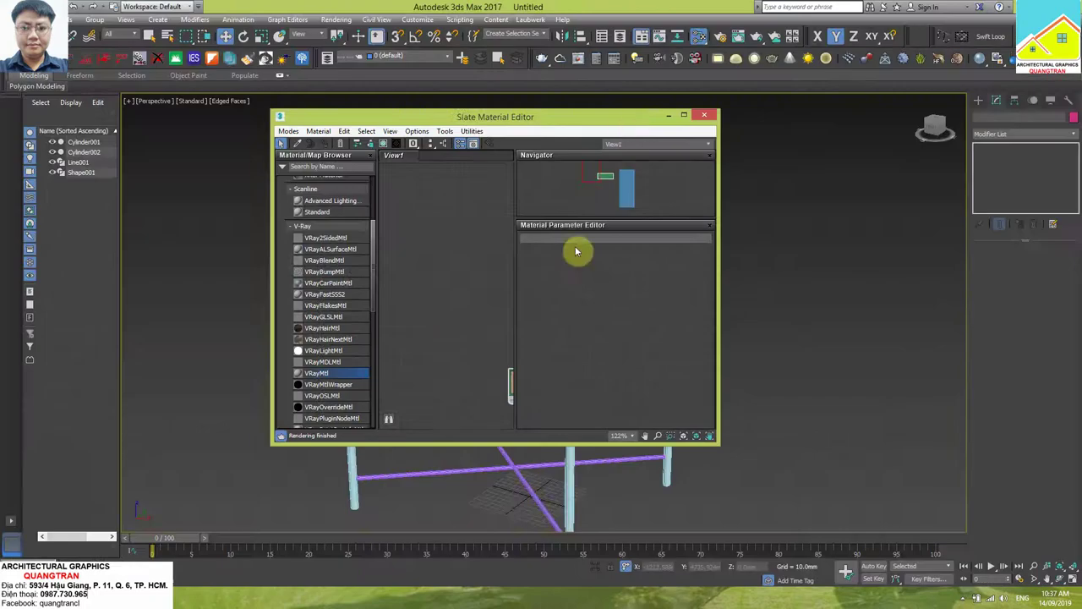
{"action": "left_click", "coordinate": [625, 120]}
{"action": "left_click_drag", "start_coordinate": [592, 136], "coordinate": [840, 153]}
{"action": "scroll", "coordinate": [750, 321], "scroll_direction": "down", "scroll_amount": 3}
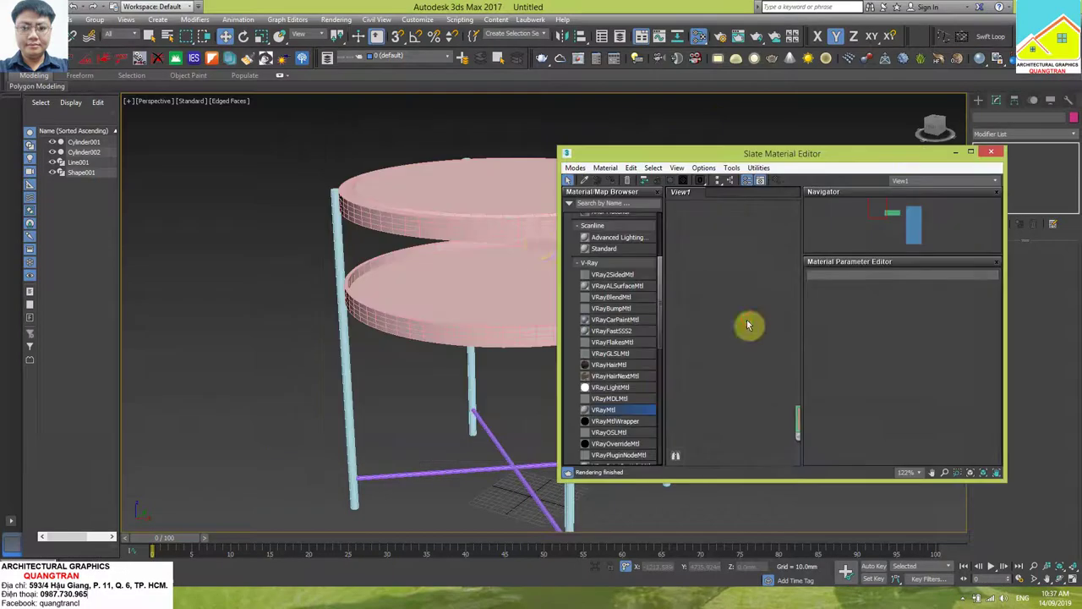
{"action": "scroll", "coordinate": [262, 201], "scroll_direction": "down", "scroll_amount": 5}
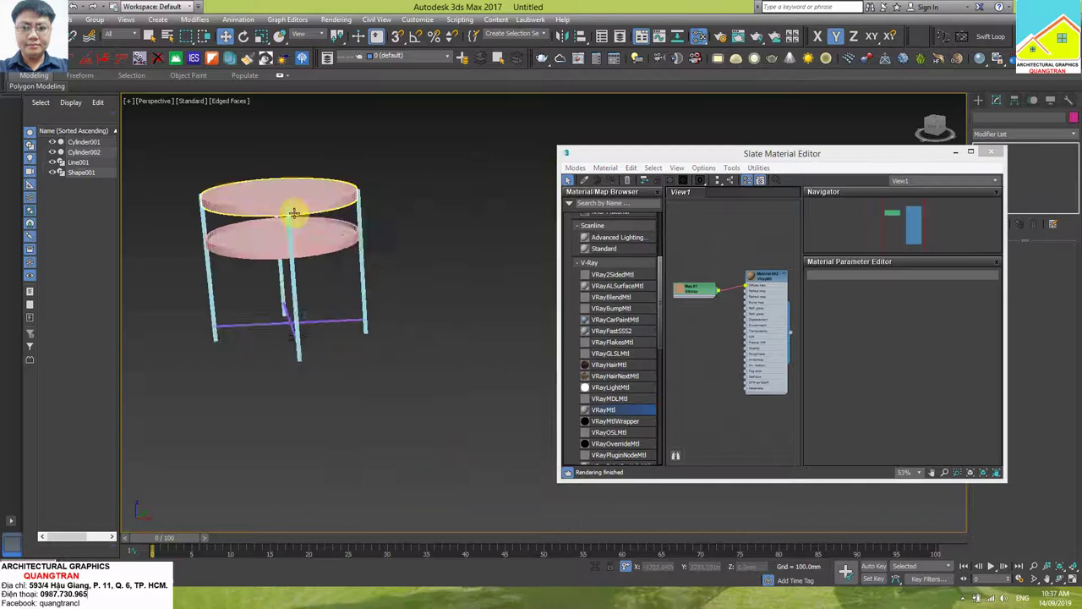
Wire the bitmap into Diffuse, assign Material #42 to the whole table, and show it shaded.
{"action": "key", "text": "ctrl+a"}
{"action": "left_click_drag", "start_coordinate": [727, 297], "coordinate": [748, 286]}
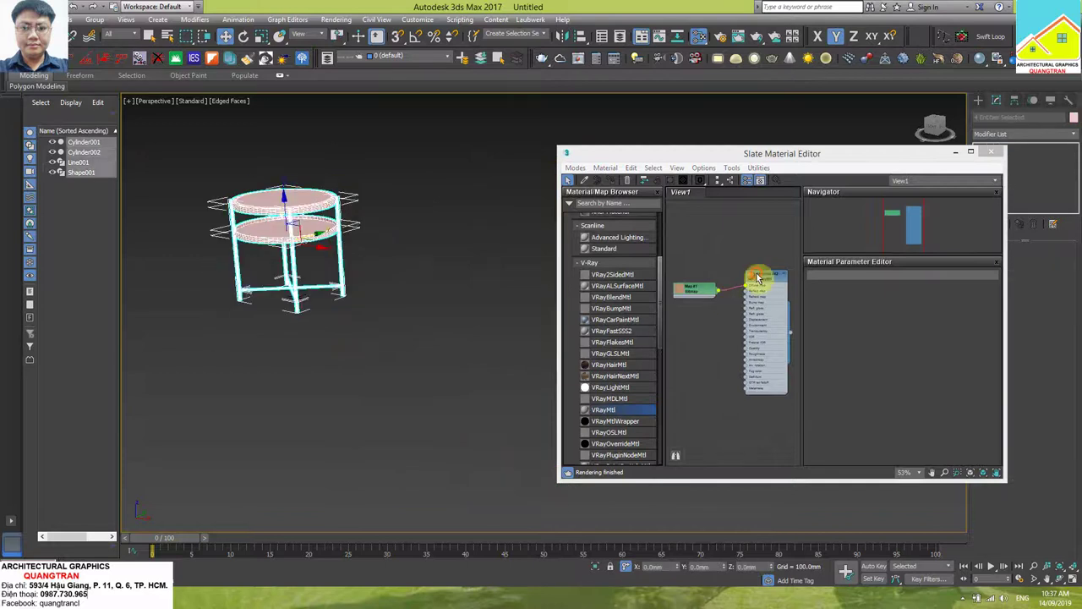
{"action": "left_click", "coordinate": [614, 182]}
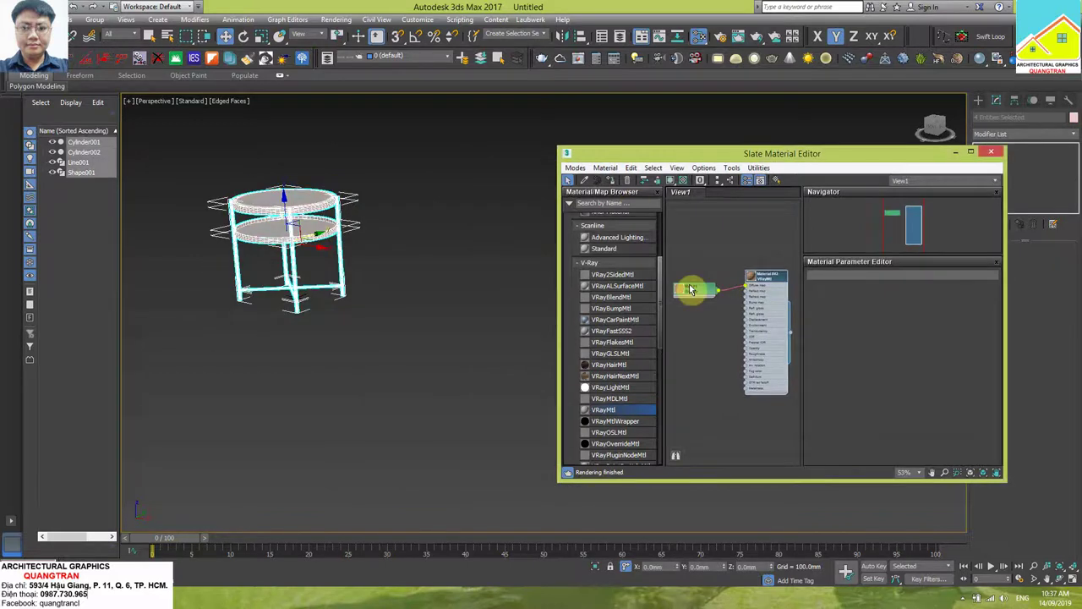
{"action": "left_click", "coordinate": [674, 182]}
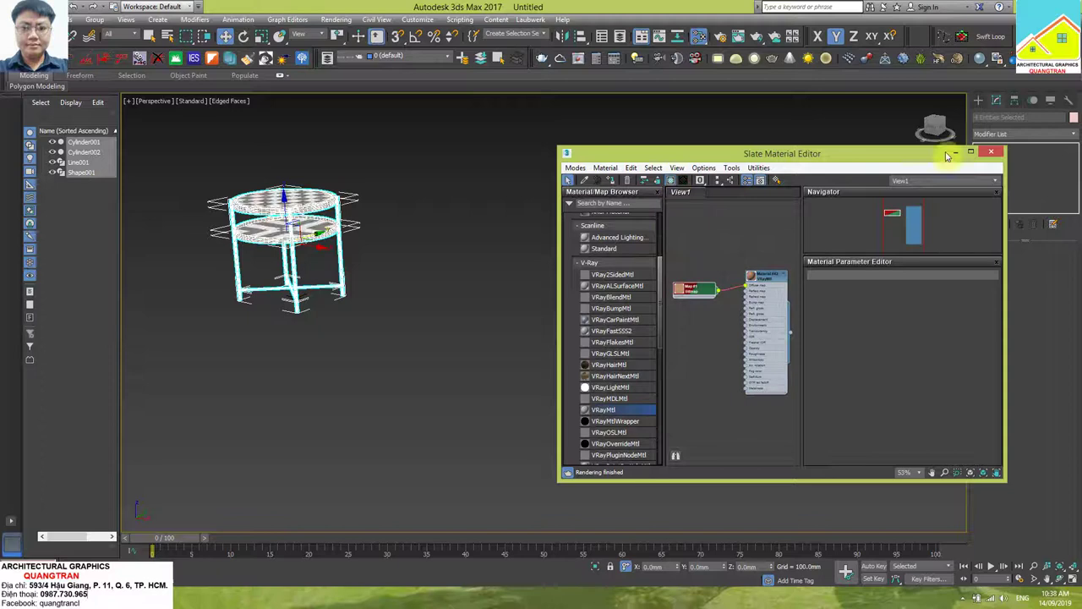
Close the material editor, zoom extents, and select the top tabletop disc.
{"action": "key", "text": "m"}
{"action": "left_click", "coordinate": [430, 257]}
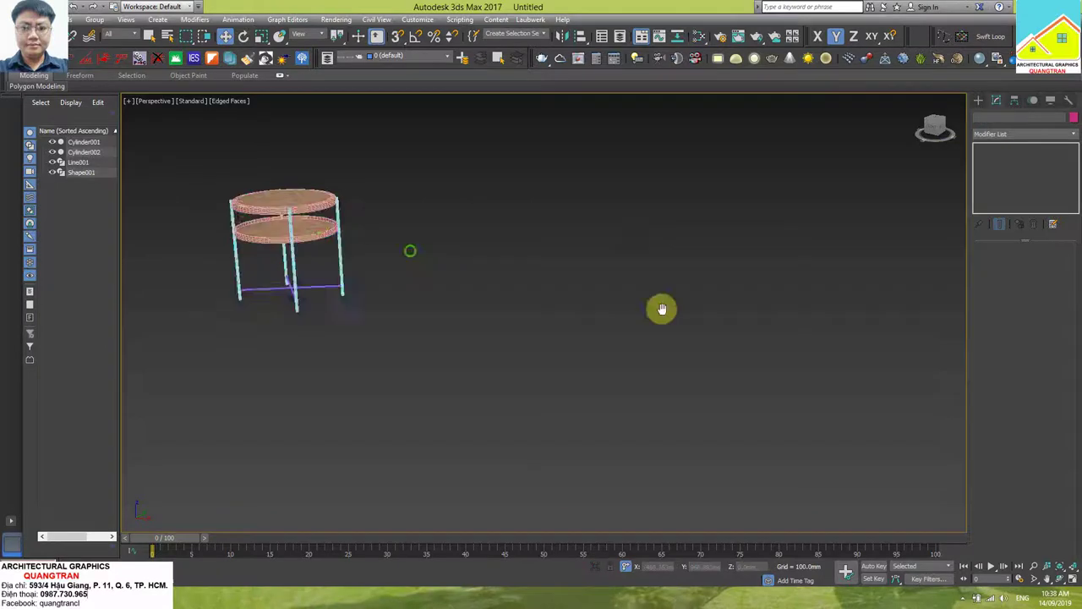
{"action": "key", "text": "z"}
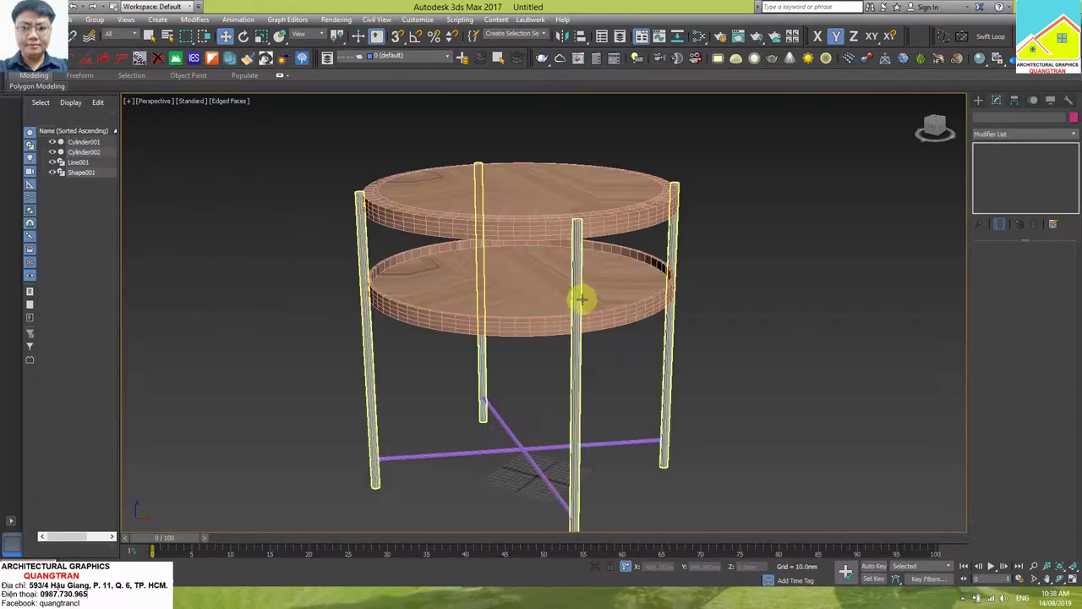
{"action": "middle_click_drag", "start_coordinate": [575, 294], "coordinate": [729, 291], "text": "alt"}
{"action": "scroll", "coordinate": [729, 291], "scroll_direction": "down", "scroll_amount": 5}
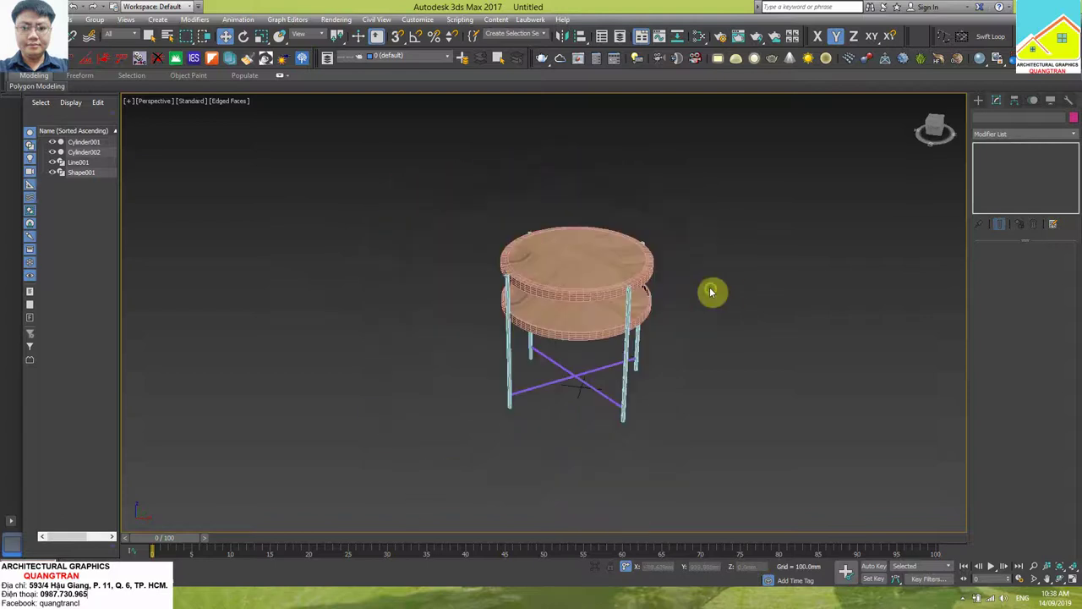
{"action": "scroll", "coordinate": [612, 327], "scroll_direction": "up", "scroll_amount": 3}
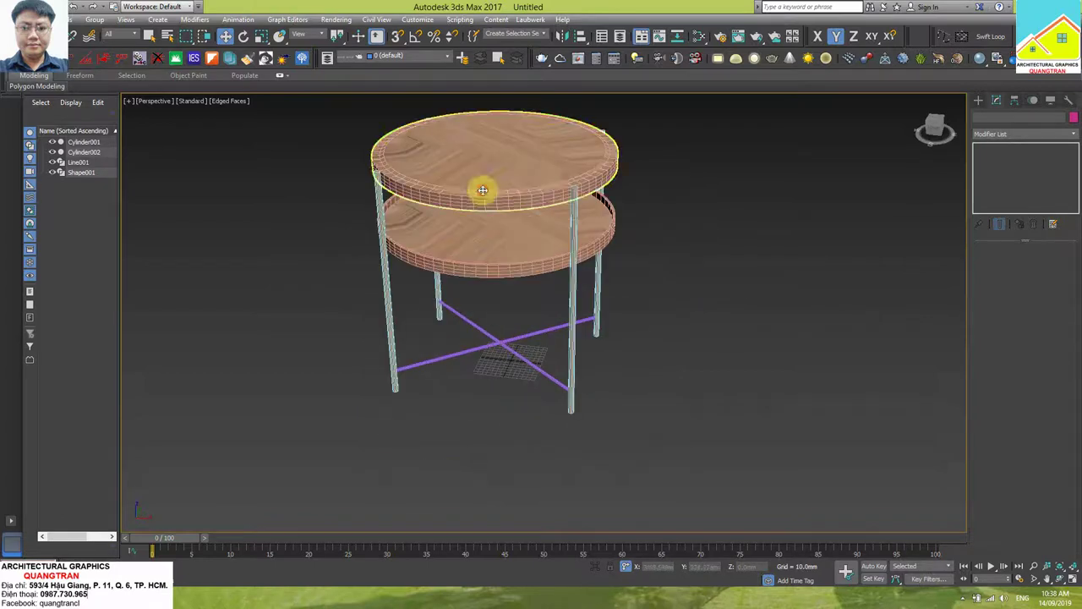
{"action": "left_click", "coordinate": [482, 189]}
Add an Unwrap UVW modifier to Cylinder001 and expand its sub-object levels.
{"action": "left_click", "coordinate": [1042, 134]}
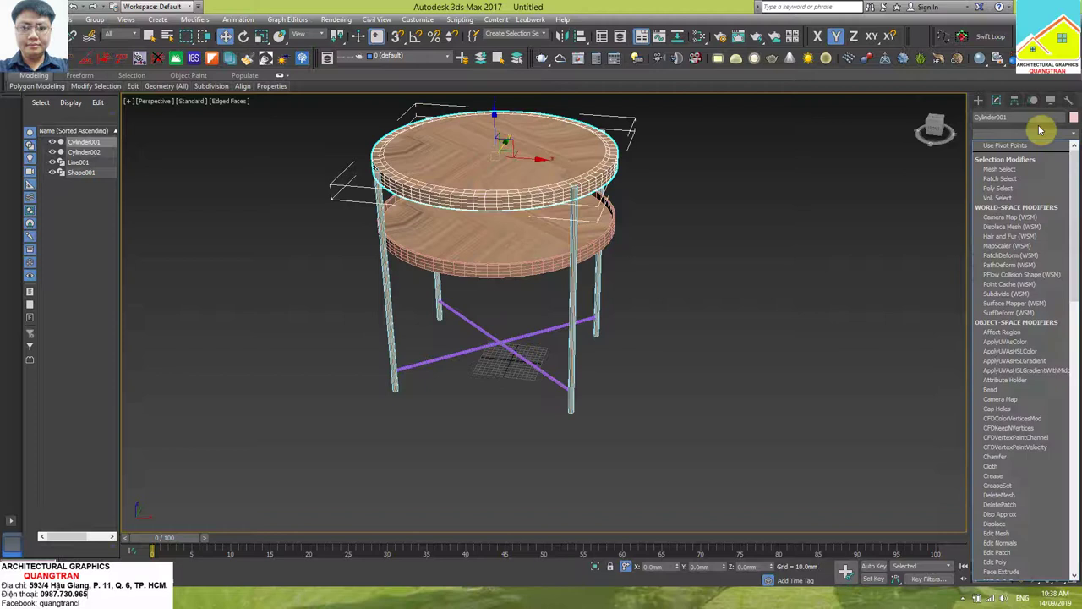
{"action": "scroll", "coordinate": [998, 386], "scroll_direction": "down", "scroll_amount": 20}
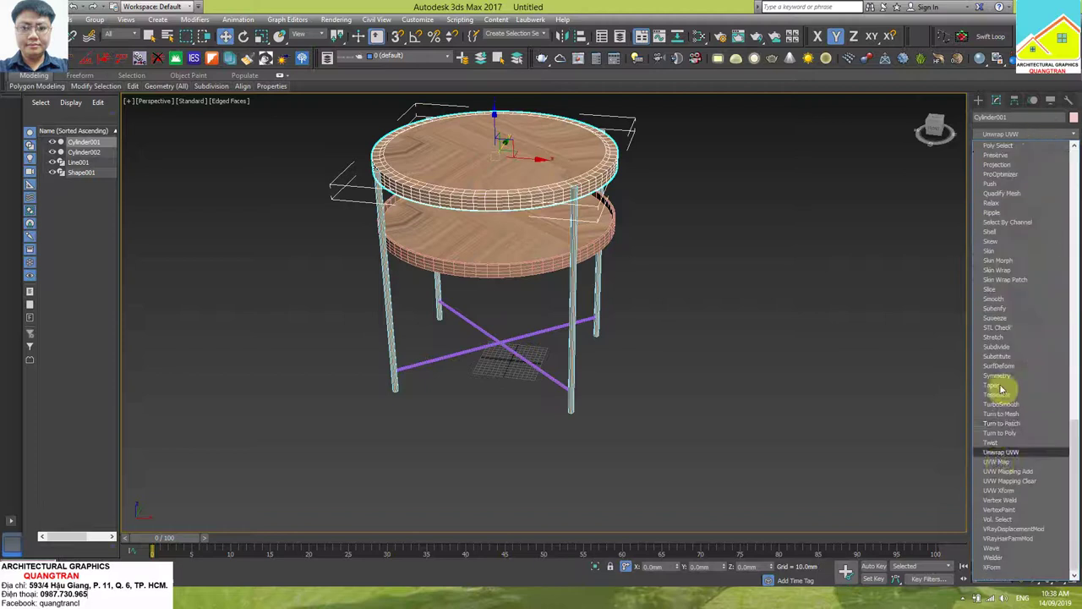
{"action": "left_click", "coordinate": [1000, 453]}
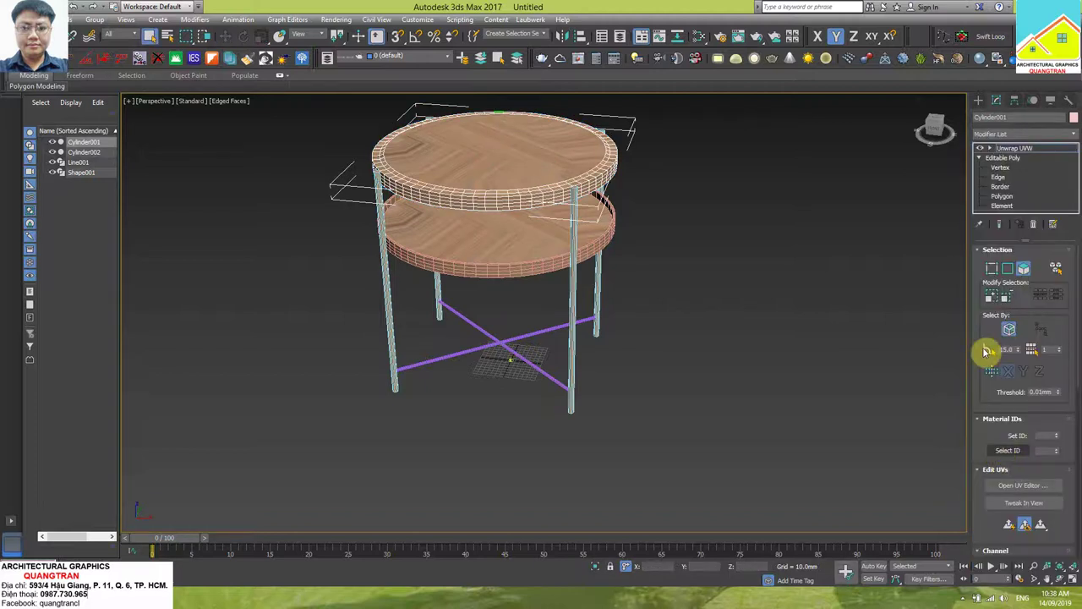
{"action": "left_click_drag", "start_coordinate": [1080, 292], "coordinate": [1079, 474]}
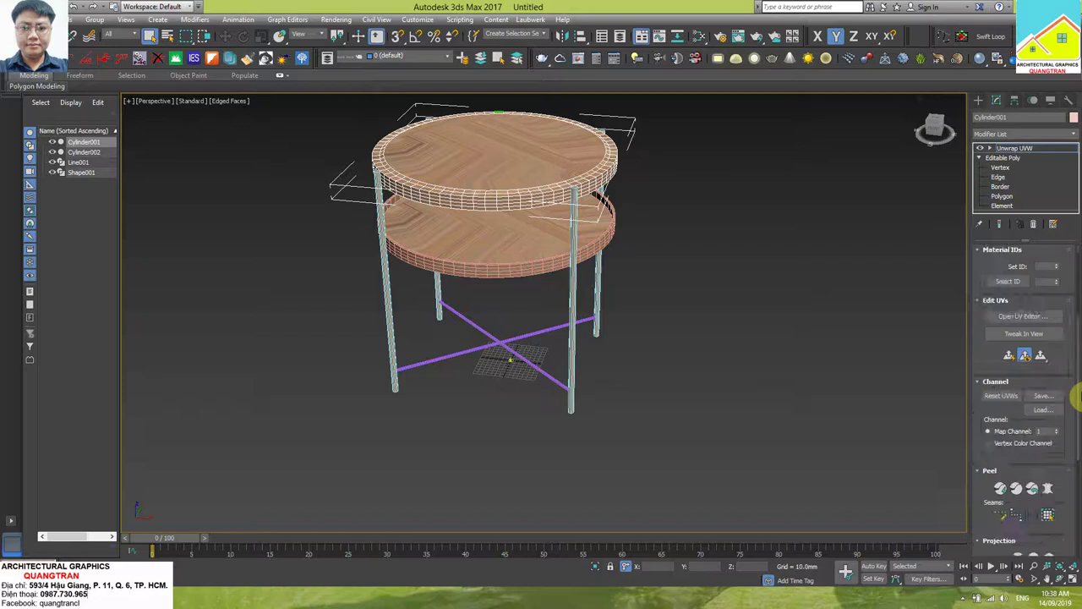
{"action": "scroll", "coordinate": [1076, 290], "scroll_direction": "up", "scroll_amount": 5}
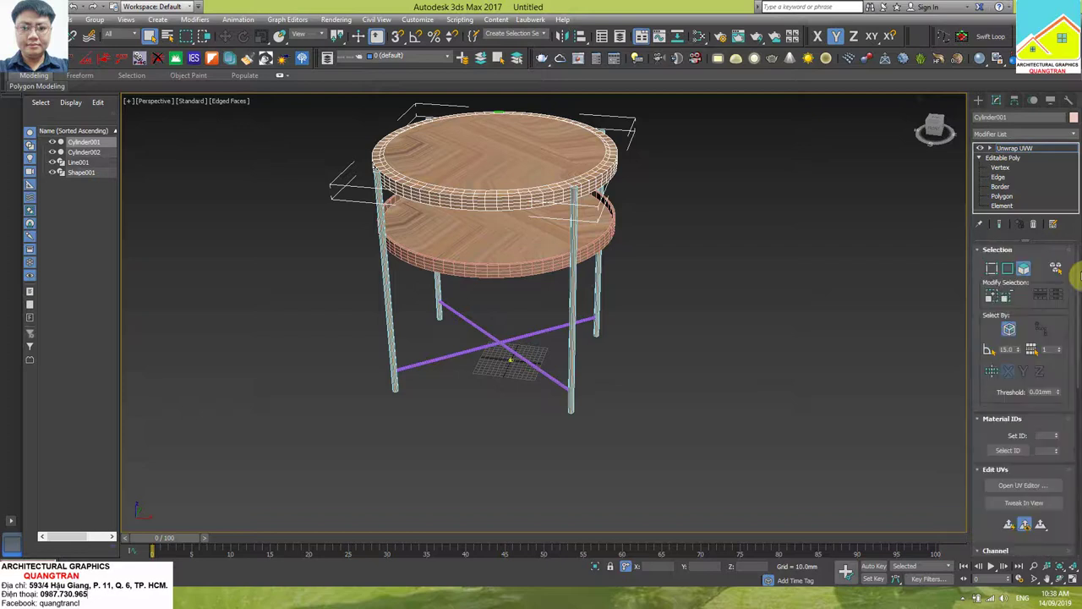
{"action": "left_click", "coordinate": [992, 150]}
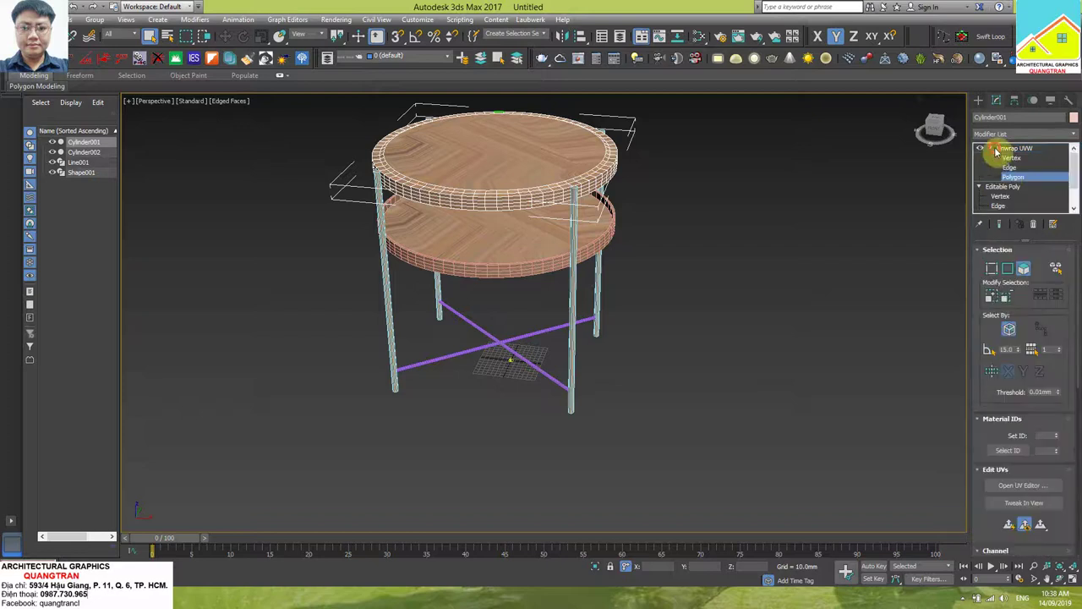
Delete the Unwrap UVW modifier and give the top tabletop Cylinder001 a Cylindrical, capped UVW Map.
{"action": "right_click", "coordinate": [1000, 167]}
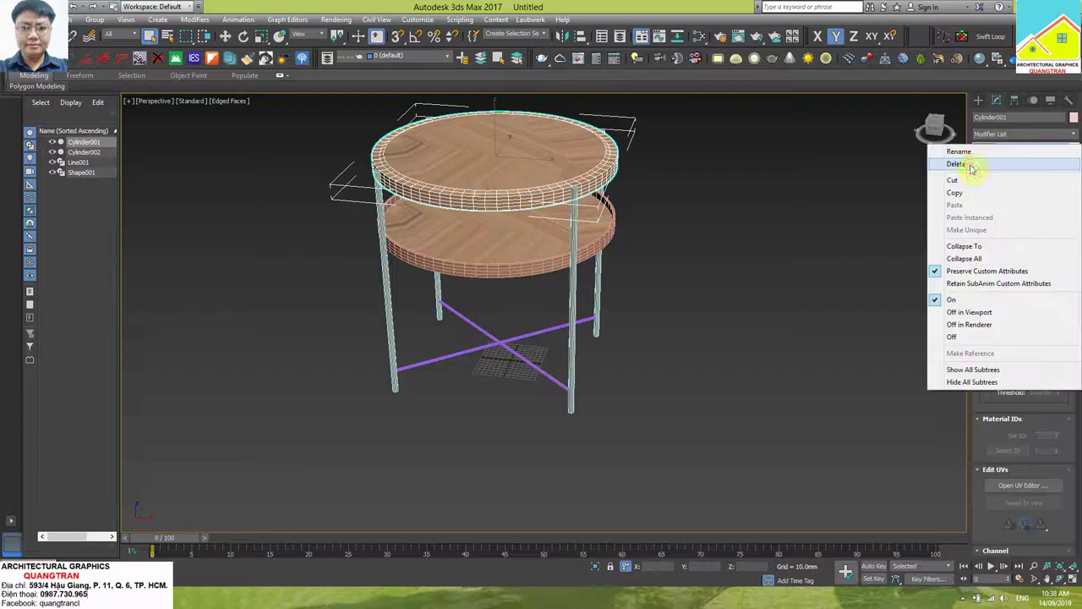
{"action": "left_click", "coordinate": [886, 190]}
{"action": "left_click", "coordinate": [568, 189]}
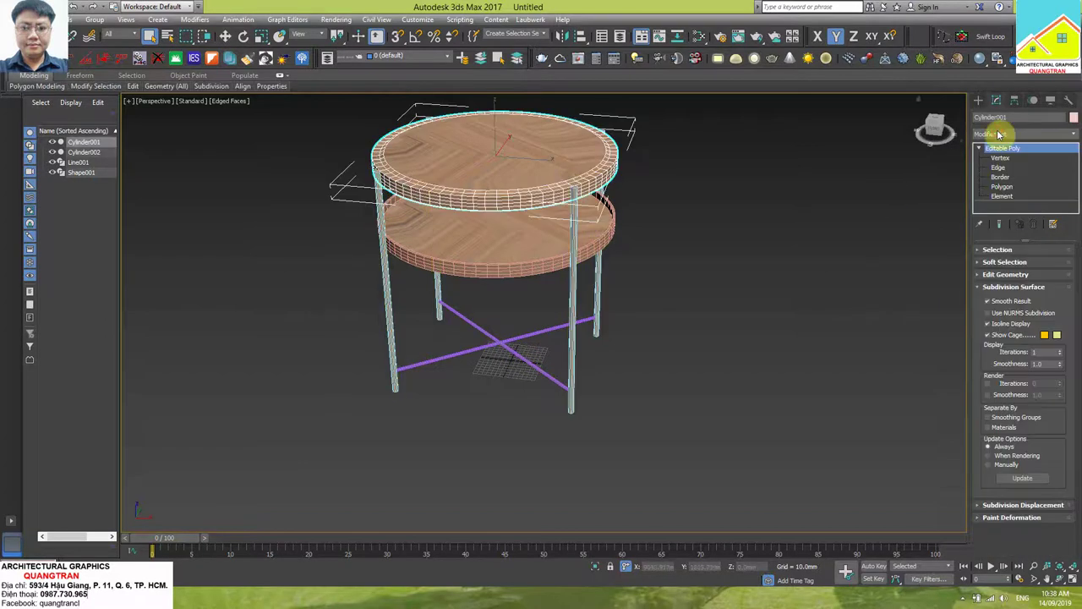
{"action": "left_click", "coordinate": [999, 133]}
{"action": "key", "text": "u"}
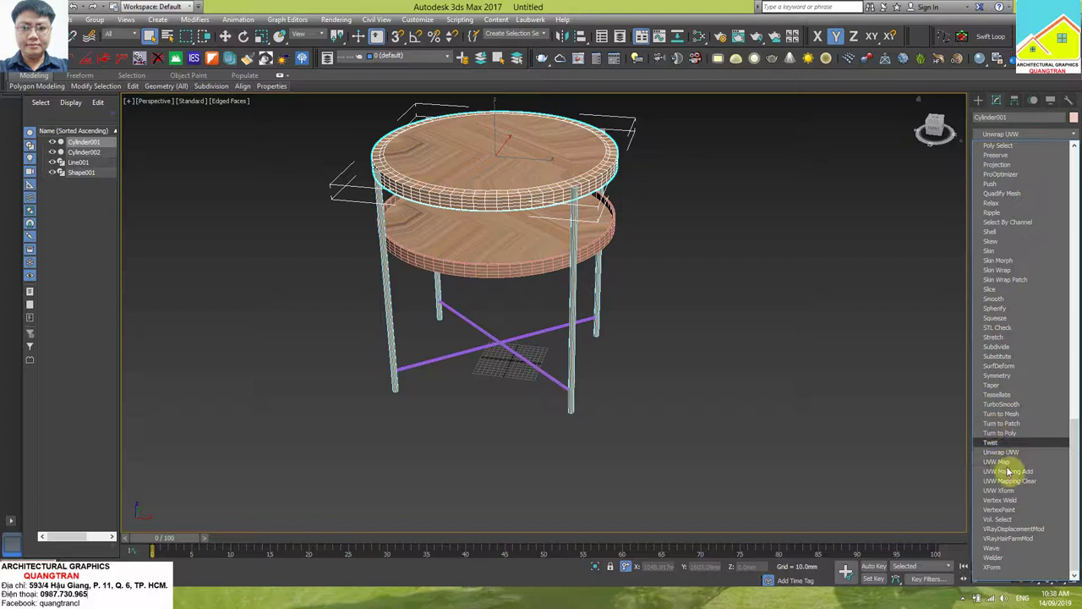
{"action": "left_click", "coordinate": [1005, 463]}
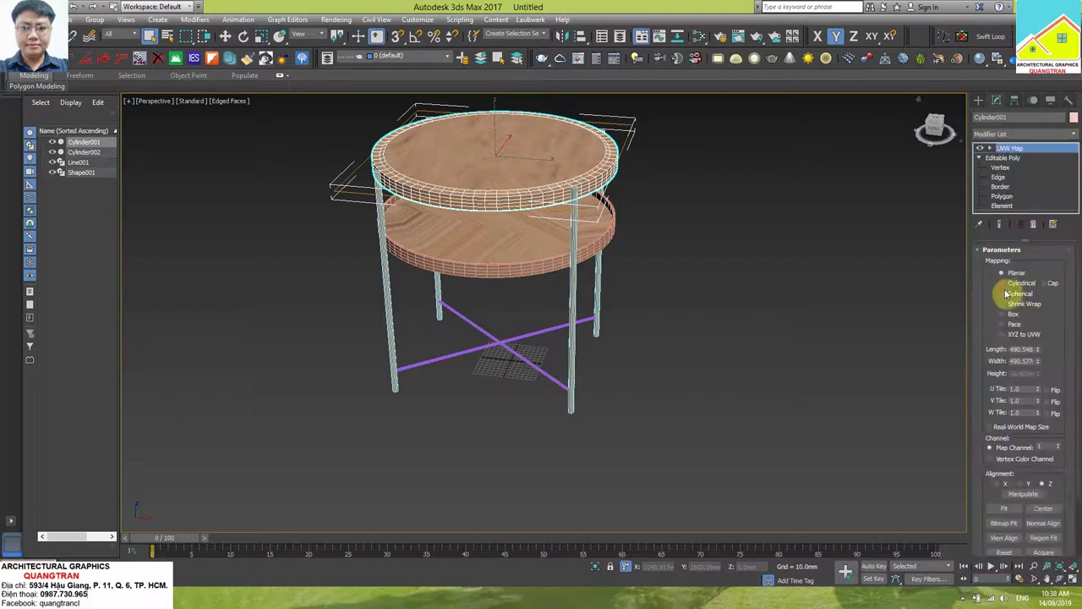
{"action": "left_click", "coordinate": [1008, 283]}
{"action": "left_click", "coordinate": [1045, 283]}
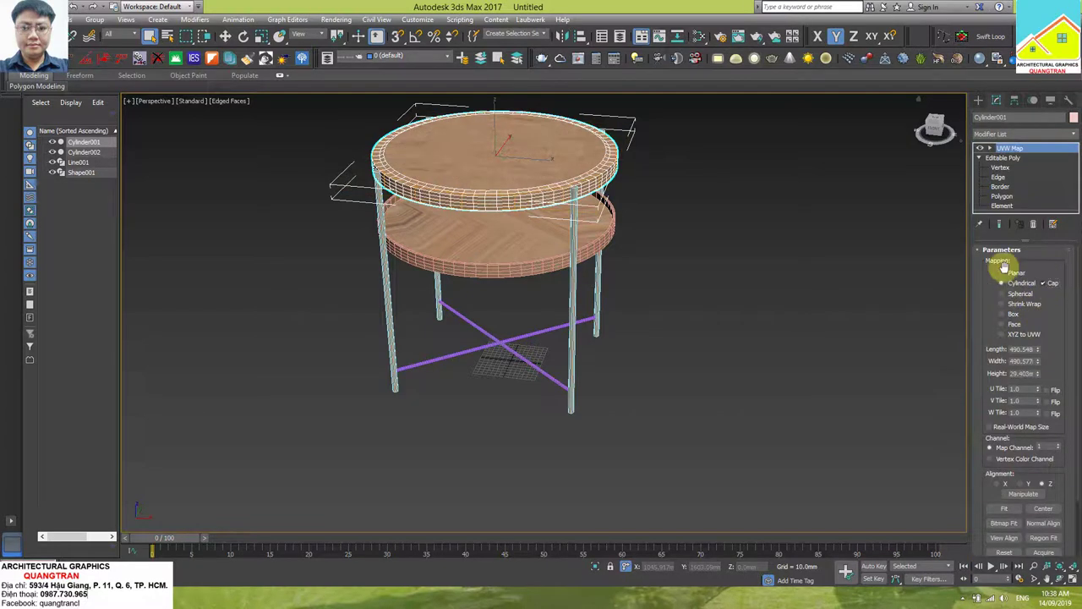
{"action": "left_click", "coordinate": [821, 219]}
{"action": "scroll", "coordinate": [498, 171], "scroll_direction": "up", "scroll_amount": 3}
{"action": "scroll", "coordinate": [498, 172], "scroll_direction": "up", "scroll_amount": 3}
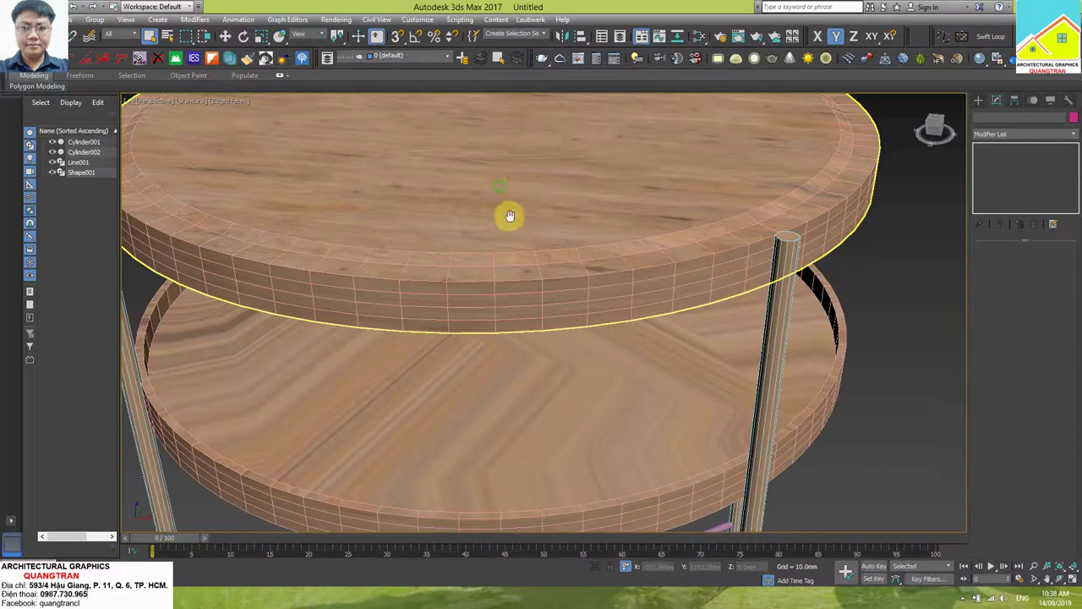
{"action": "scroll", "coordinate": [519, 295], "scroll_direction": "down", "scroll_amount": 5}
{"action": "scroll", "coordinate": [525, 303], "scroll_direction": "down", "scroll_amount": 3}
{"action": "middle_click_drag", "start_coordinate": [527, 304], "coordinate": [530, 316], "text": "alt"}
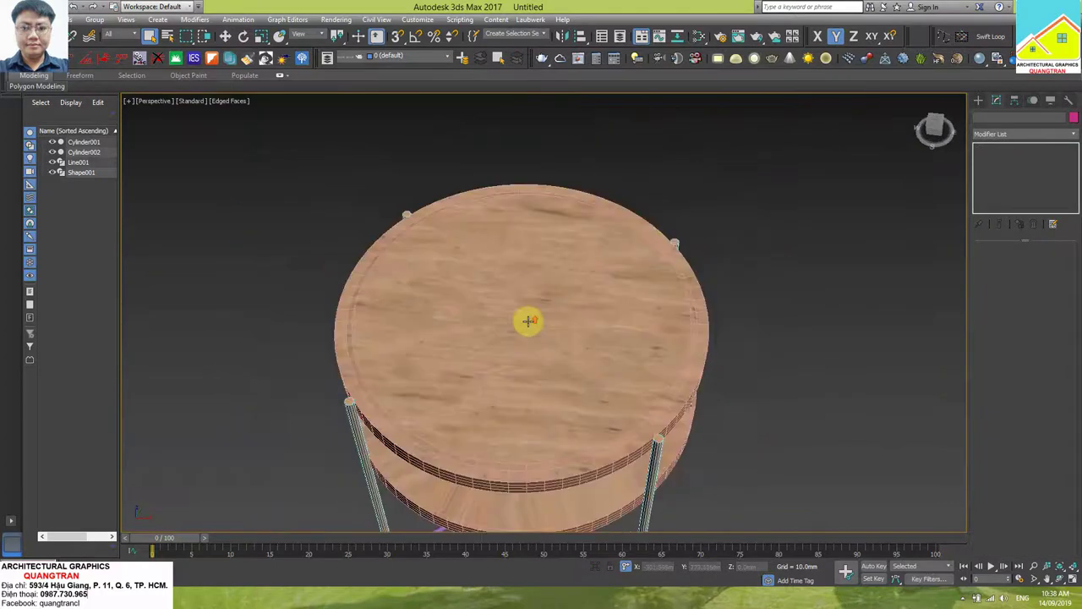
{"action": "scroll", "coordinate": [528, 320], "scroll_direction": "up", "scroll_amount": 10}
{"action": "scroll", "coordinate": [529, 309], "scroll_direction": "down", "scroll_amount": 5}
{"action": "scroll", "coordinate": [531, 279], "scroll_direction": "down", "scroll_amount": 5}
Add a capped Cylindrical UVW Map to the lower shelf Cylinder002, then reselect it.
{"action": "left_click", "coordinate": [536, 381]}
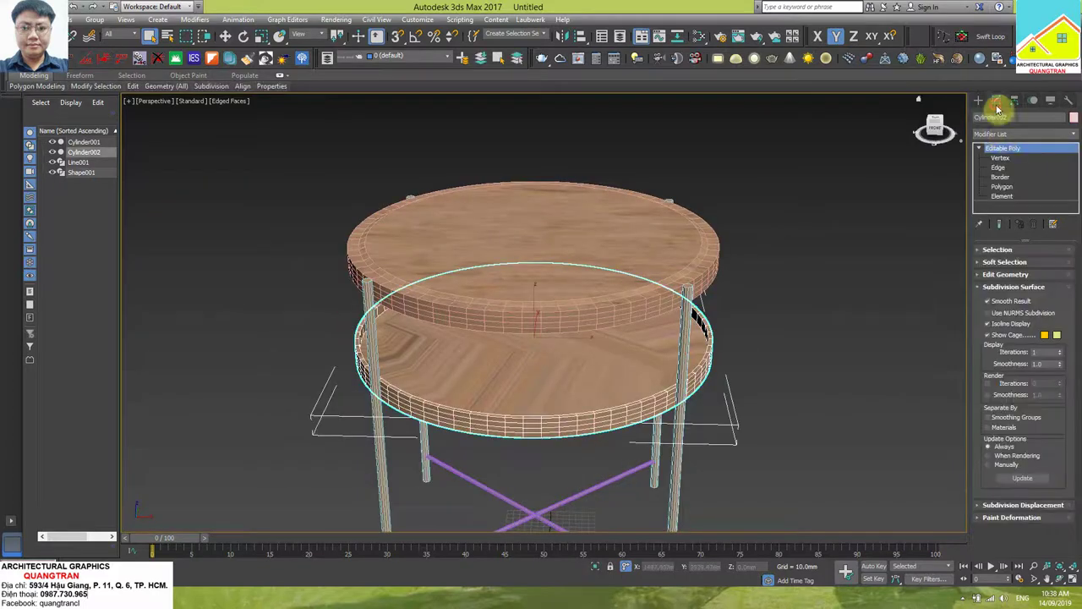
{"action": "left_click", "coordinate": [1002, 135]}
{"action": "key", "text": "u"}
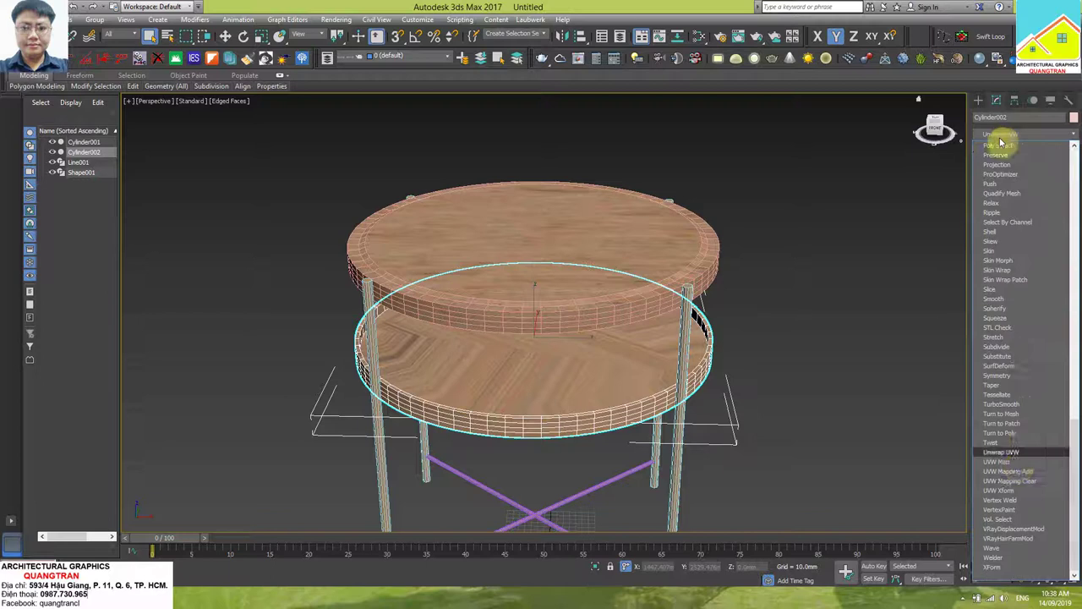
{"action": "left_click", "coordinate": [1014, 462]}
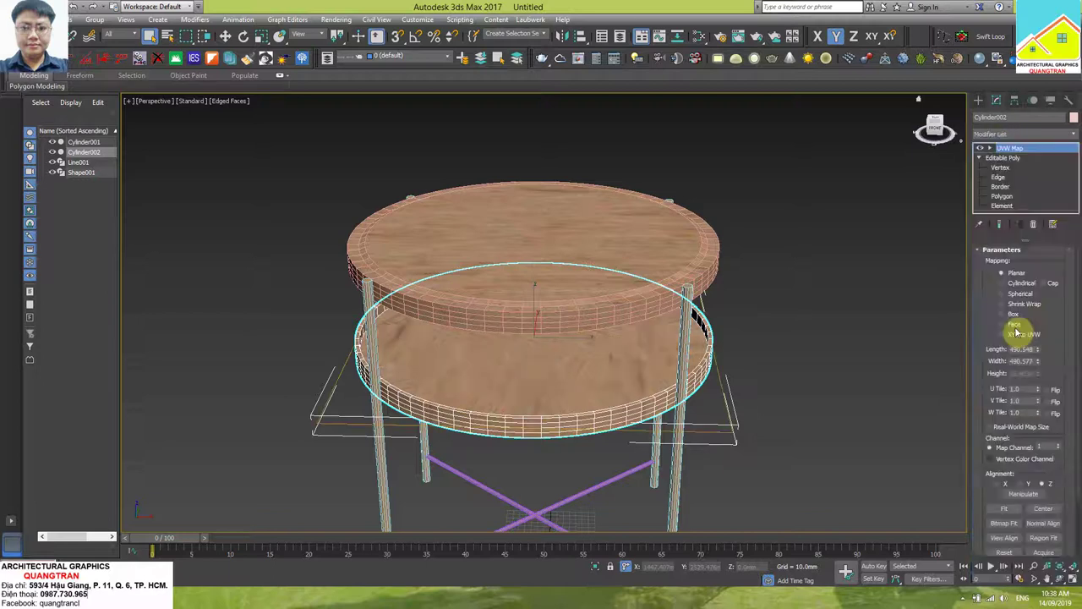
{"action": "left_click", "coordinate": [1020, 283]}
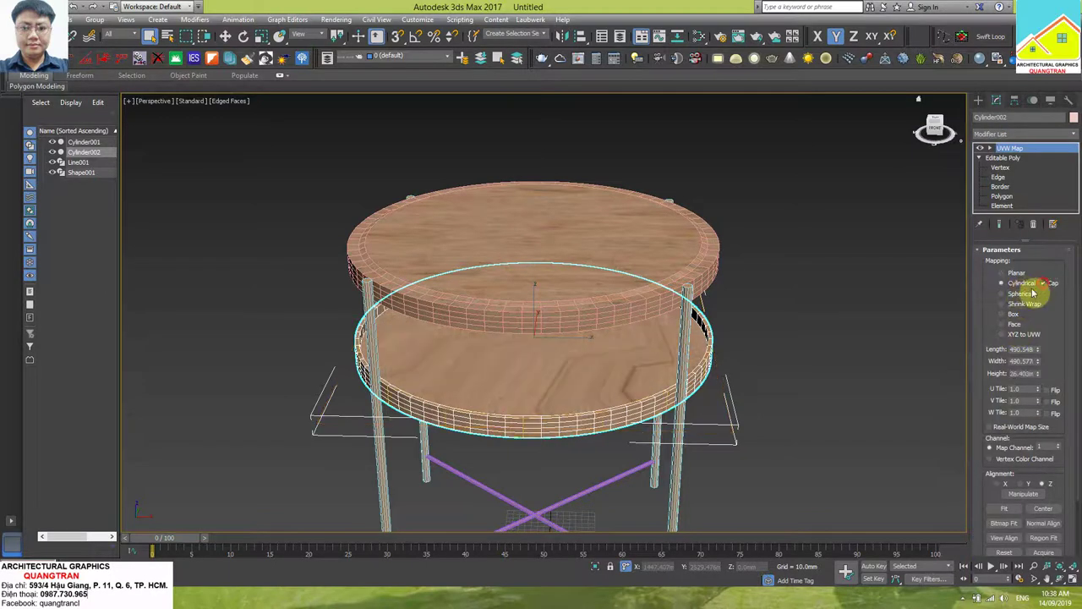
{"action": "left_click", "coordinate": [859, 336]}
{"action": "scroll", "coordinate": [510, 403], "scroll_direction": "up", "scroll_amount": 3}
{"action": "scroll", "coordinate": [512, 403], "scroll_direction": "up", "scroll_amount": 2}
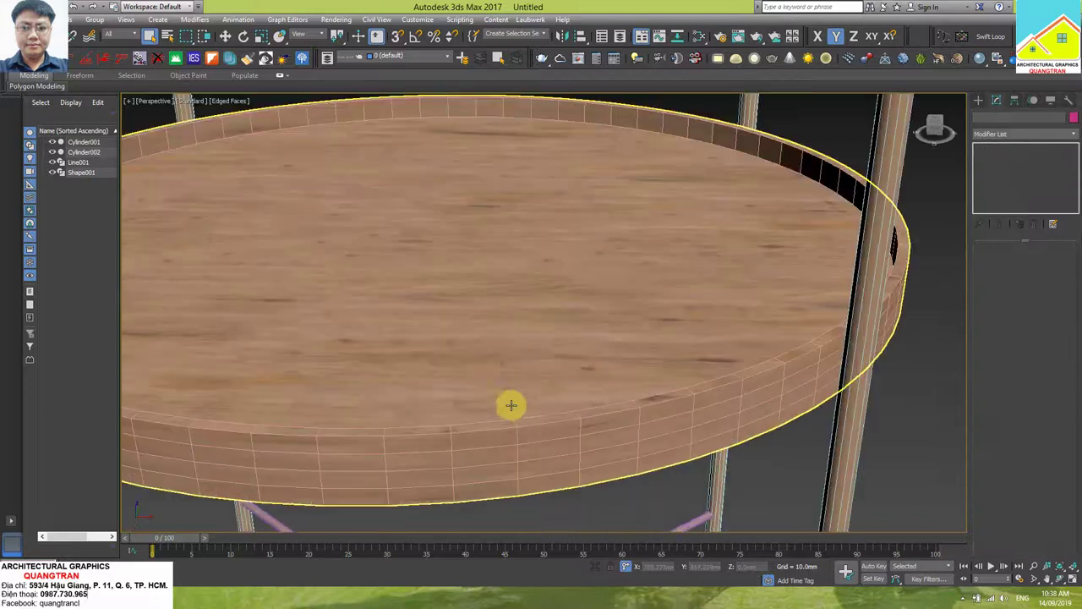
{"action": "scroll", "coordinate": [542, 375], "scroll_direction": "down", "scroll_amount": 5}
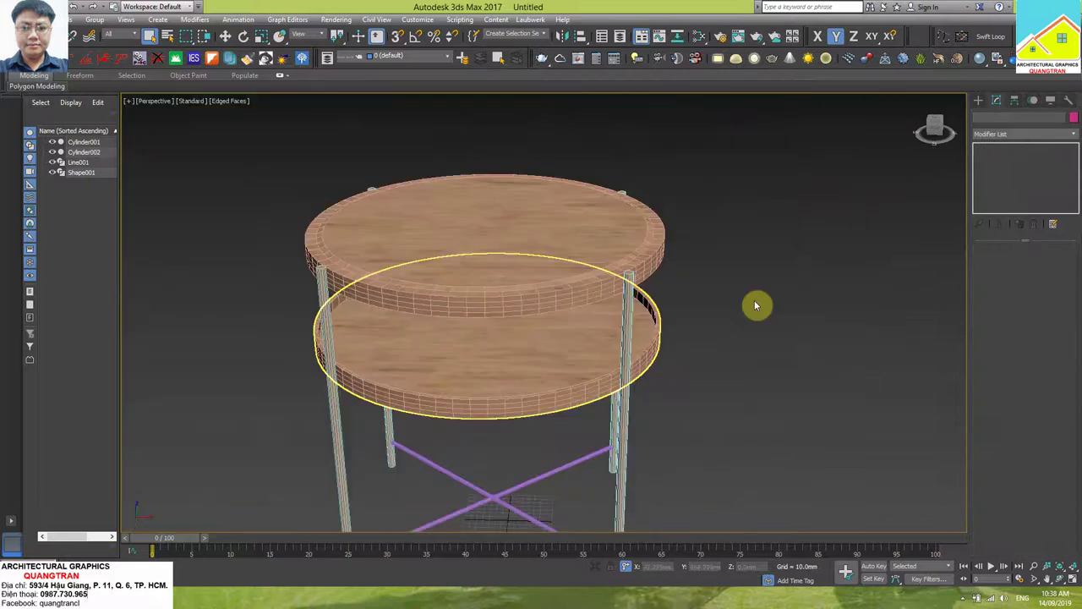
{"action": "left_click", "coordinate": [529, 364]}
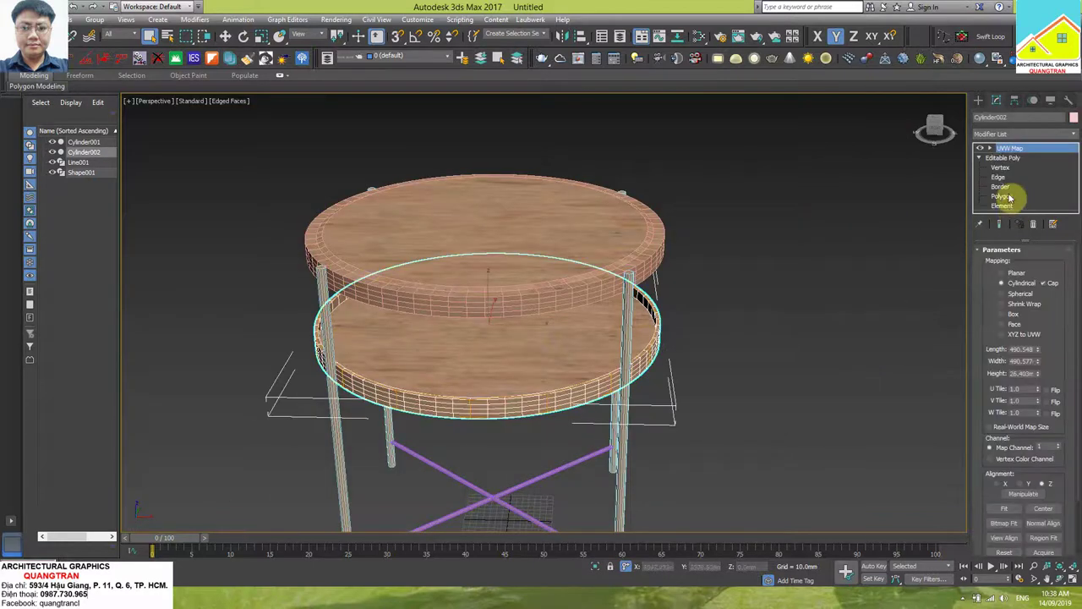
Convert the lower tabletop Cylinder002 to an Editable Poly.
{"action": "right_click", "coordinate": [573, 362]}
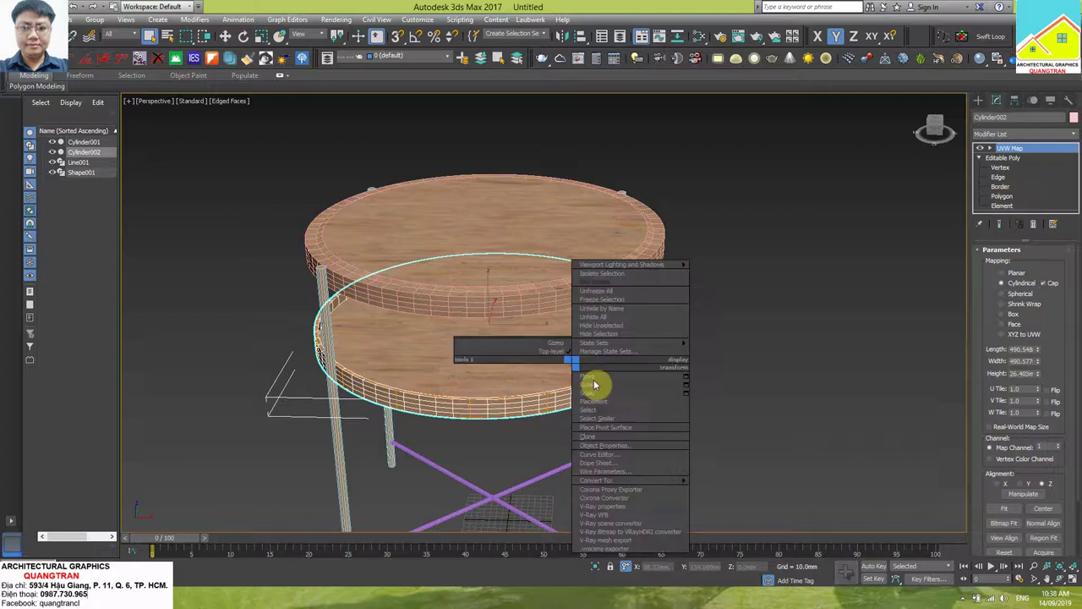
{"action": "left_click", "coordinate": [736, 487]}
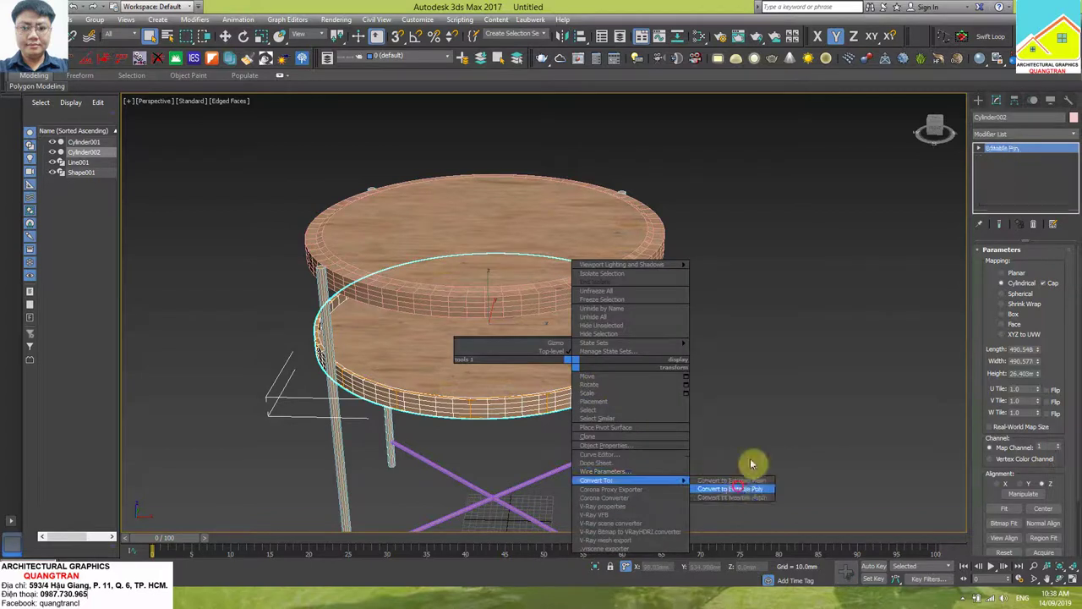
{"action": "left_click", "coordinate": [778, 340]}
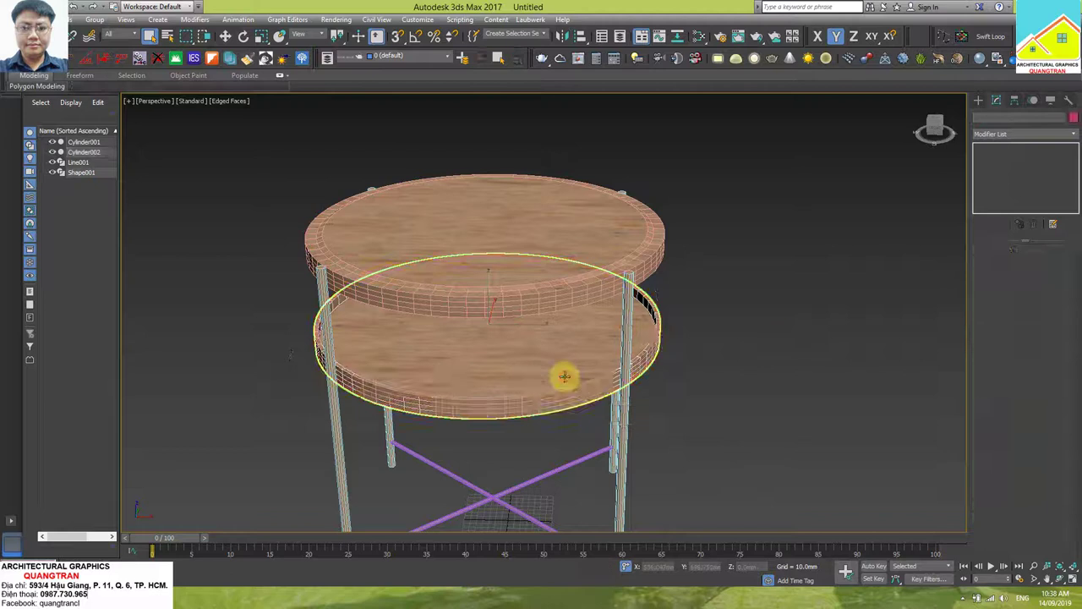
{"action": "left_click", "coordinate": [564, 376]}
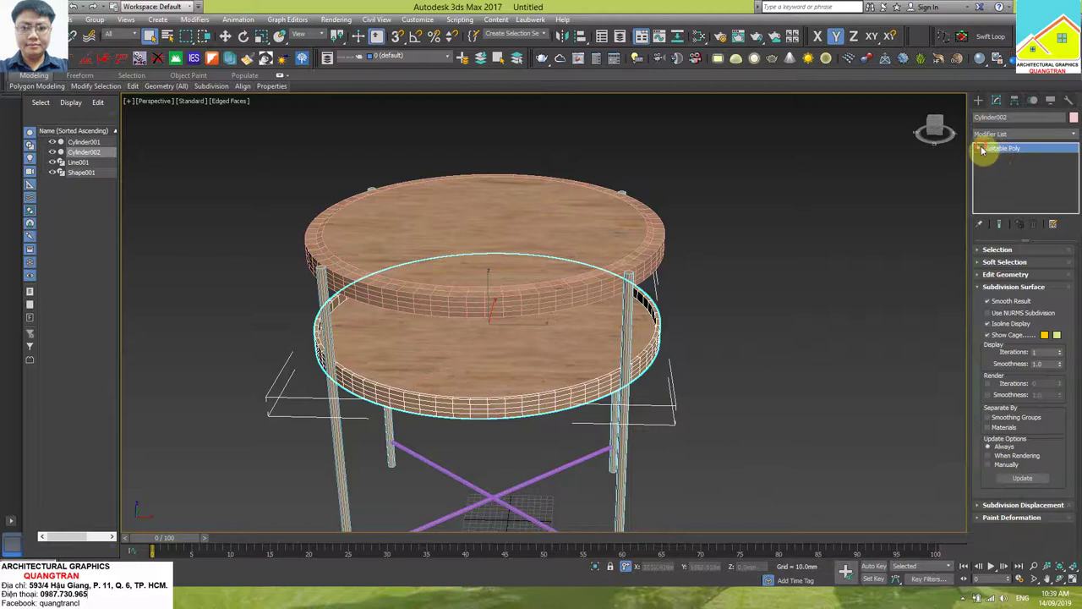
At Polygon level, box-select the lower tabletop's outer rim faces from a level side view.
{"action": "left_click", "coordinate": [980, 148]}
{"action": "left_click", "coordinate": [1000, 186]}
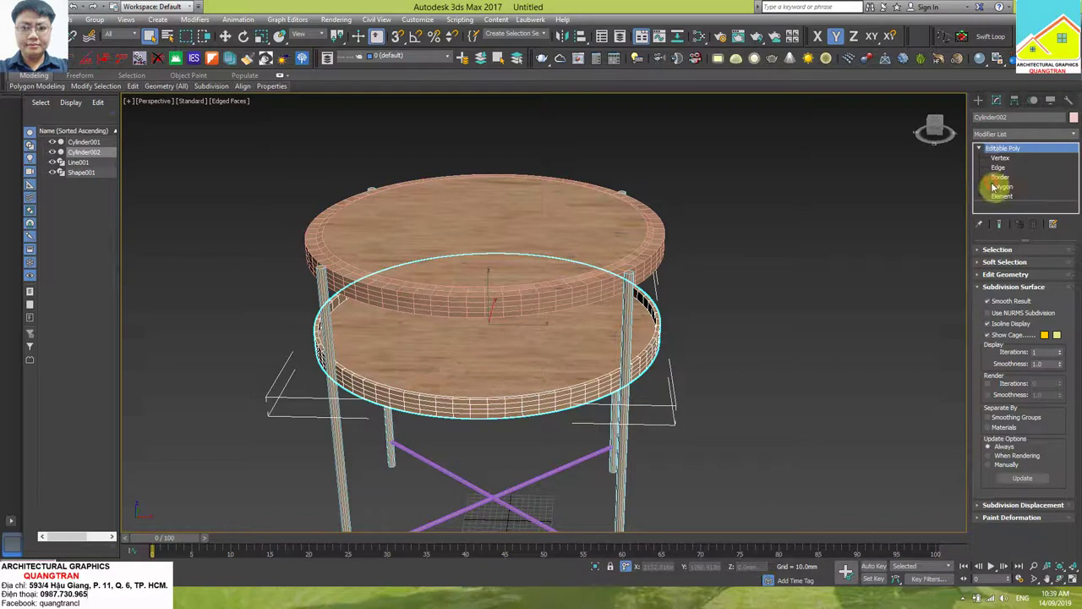
{"action": "left_click", "coordinate": [545, 378]}
{"action": "middle_click_drag", "start_coordinate": [546, 379], "coordinate": [551, 352], "text": "alt"}
{"action": "mouse_move", "coordinate": [274, 282]}
{"action": "left_mouse_down"}
{"action": "mouse_move", "coordinate": [585, 372]}
{"action": "mouse_move", "coordinate": [551, 364]}
{"action": "left_mouse_up"}
{"action": "mouse_move", "coordinate": [551, 365]}
{"action": "middle_mouse_down", "text": "alt"}
{"action": "mouse_move", "coordinate": [530, 337]}
{"action": "mouse_move", "coordinate": [520, 347]}
{"action": "mouse_move", "coordinate": [524, 302]}
{"action": "mouse_move", "coordinate": [524, 397]}
{"action": "middle_mouse_up", "text": "alt"}
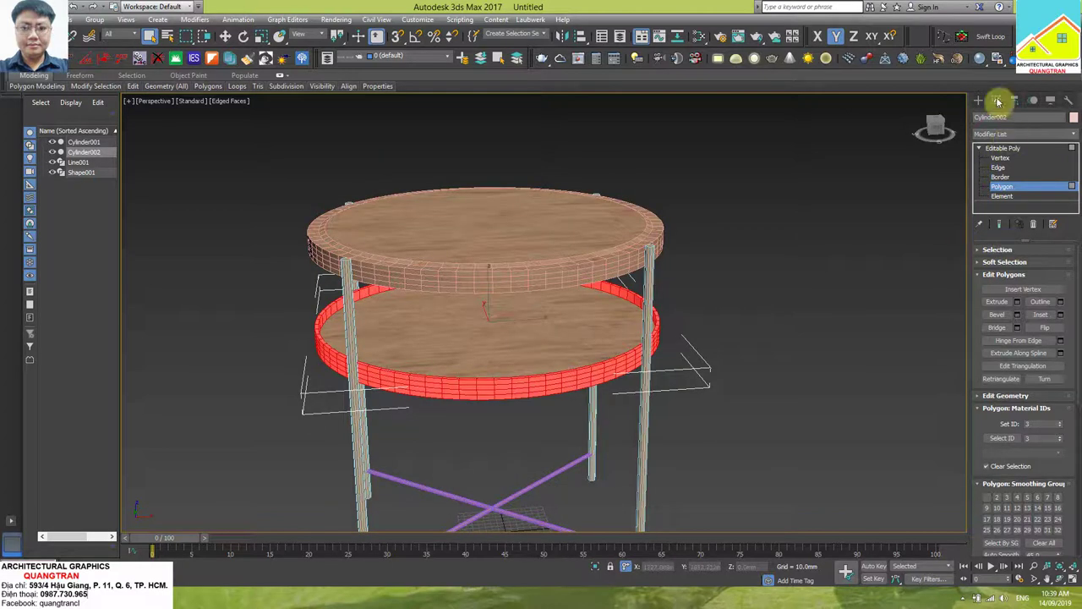
{"action": "left_click", "coordinate": [1005, 135]}
Apply a Cylindrical UVW Map to the selected rim faces with U and V Tile of 6.
{"action": "key", "text": "u"}
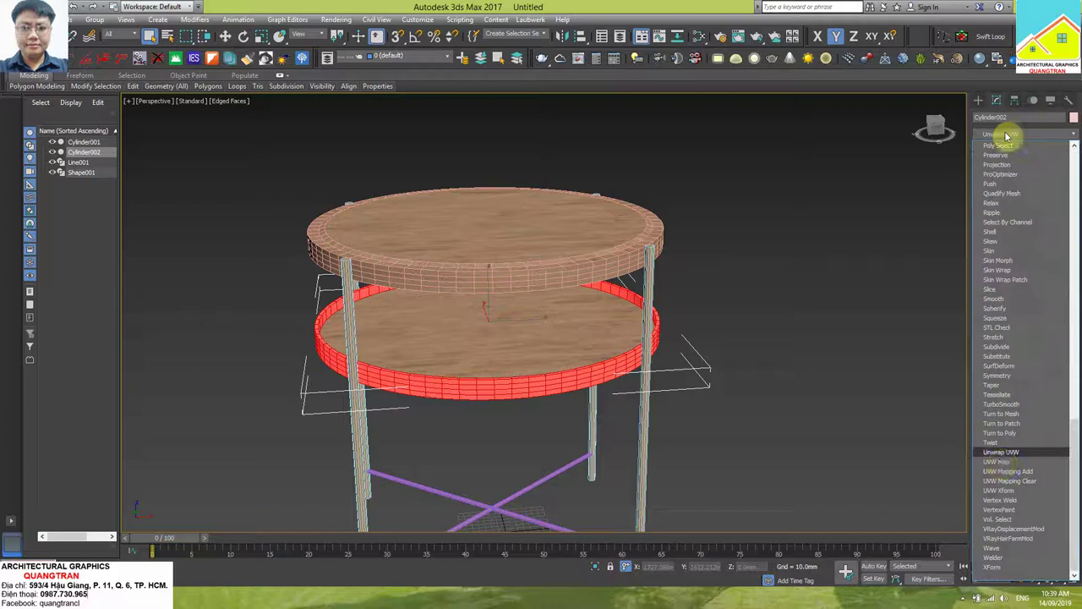
{"action": "left_click", "coordinate": [1001, 463]}
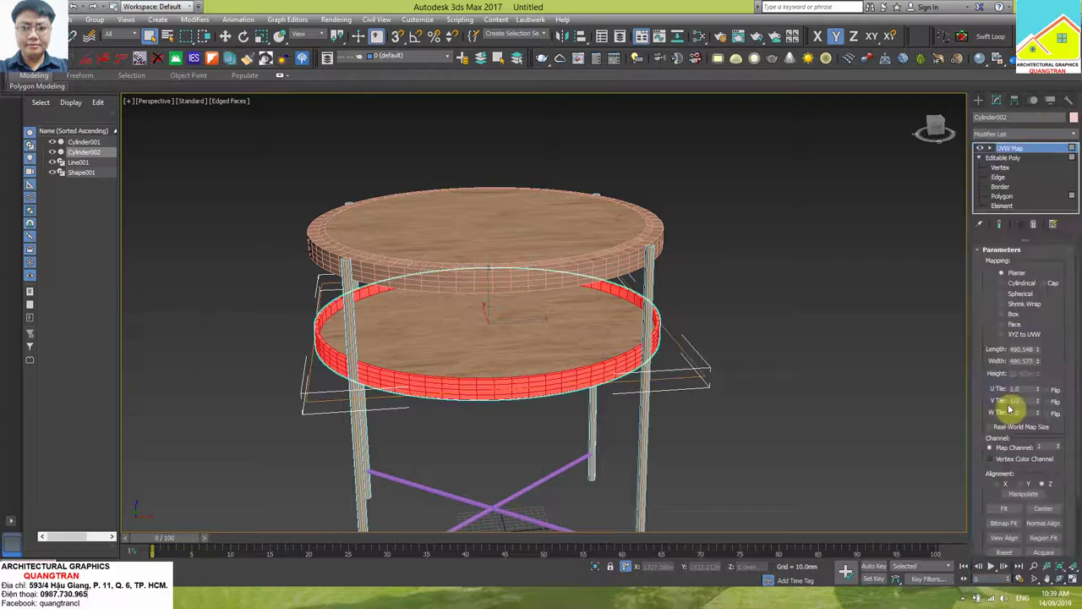
{"action": "left_click", "coordinate": [1018, 290]}
{"action": "scroll", "coordinate": [524, 357], "scroll_direction": "down", "scroll_amount": 2}
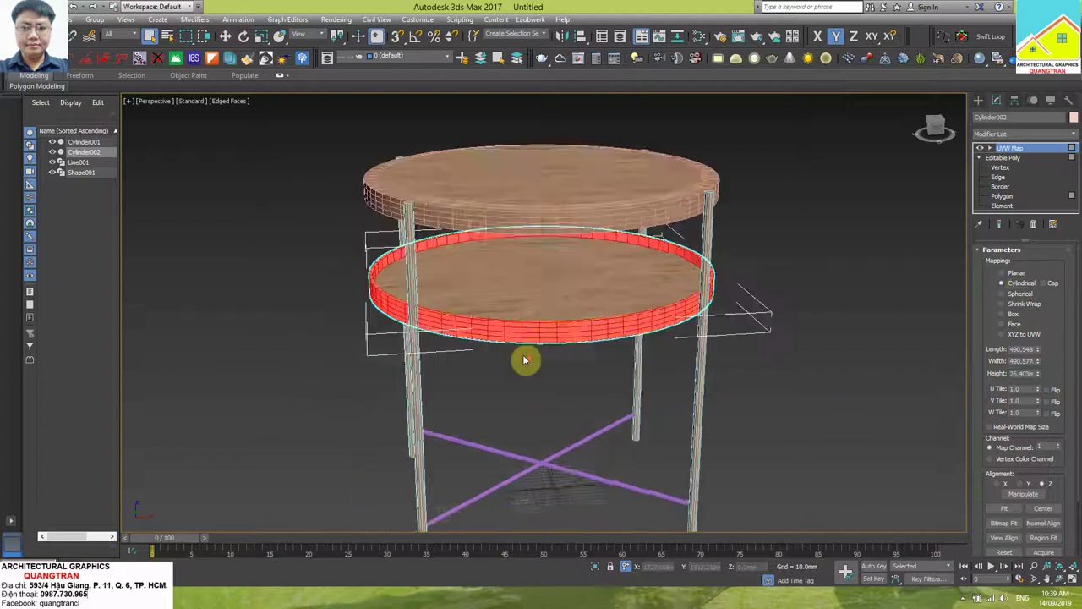
{"action": "scroll", "coordinate": [570, 329], "scroll_direction": "up", "scroll_amount": 5}
{"action": "scroll", "coordinate": [570, 329], "scroll_direction": "down", "scroll_amount": 3}
{"action": "scroll", "coordinate": [584, 285], "scroll_direction": "up", "scroll_amount": 2}
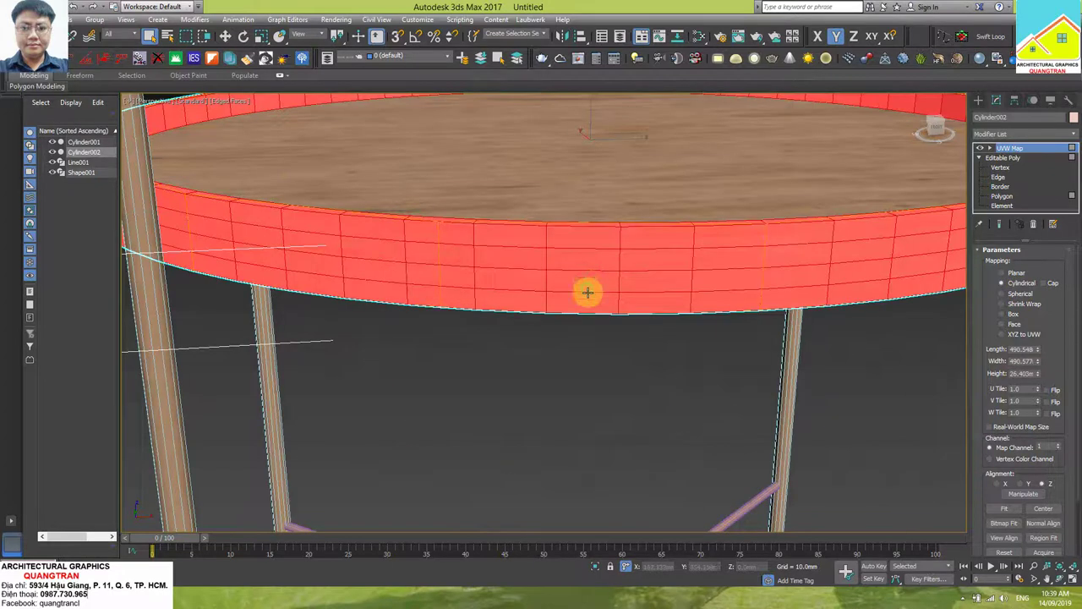
{"action": "double_click", "coordinate": [1022, 389]}
{"action": "type", "text": "6"}
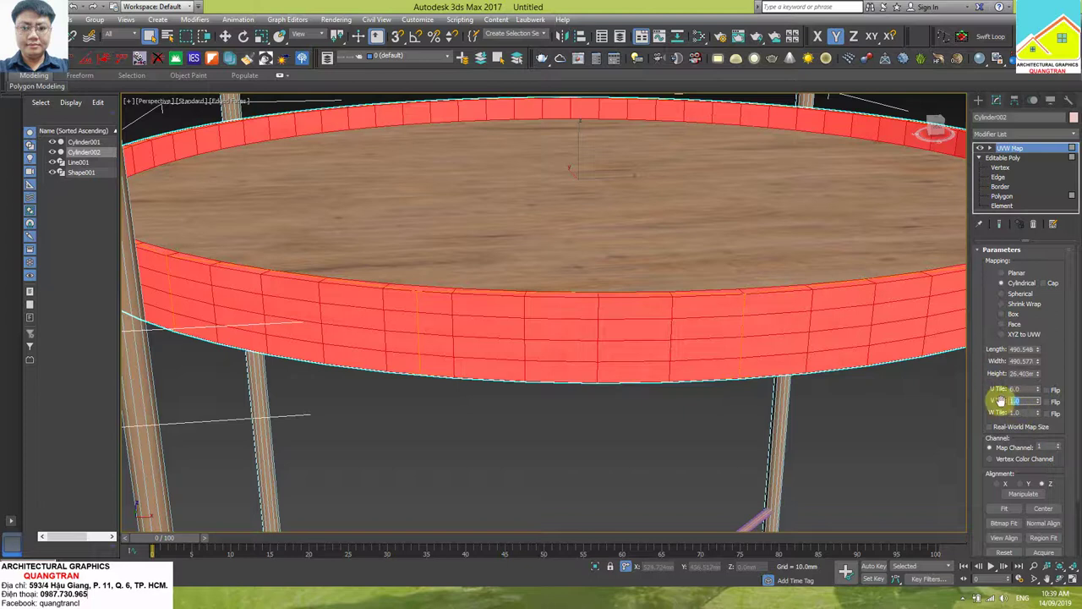
{"action": "key", "text": "Tab"}
{"action": "type", "text": "6"}
Raise the rim mapping's Height to about 187 and beyond so the wood grain fits.
{"action": "left_click_drag", "start_coordinate": [1037, 373], "coordinate": [1034, 302]}
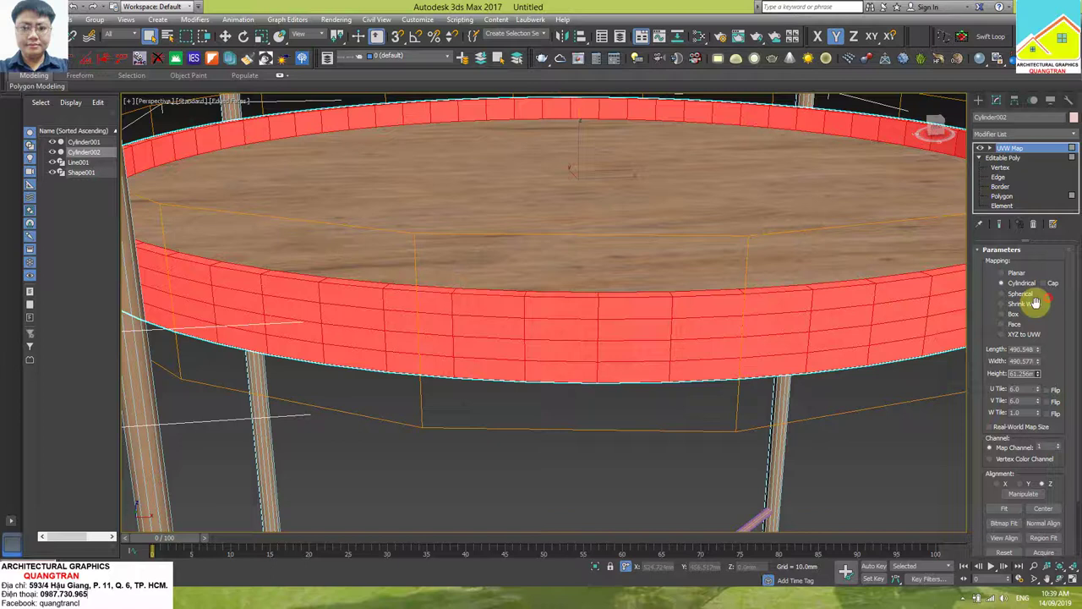
{"action": "left_click", "coordinate": [894, 447]}
{"action": "left_click", "coordinate": [774, 363]}
{"action": "scroll", "coordinate": [742, 343], "scroll_direction": "up", "scroll_amount": 2}
{"action": "scroll", "coordinate": [733, 346], "scroll_direction": "down", "scroll_amount": 2}
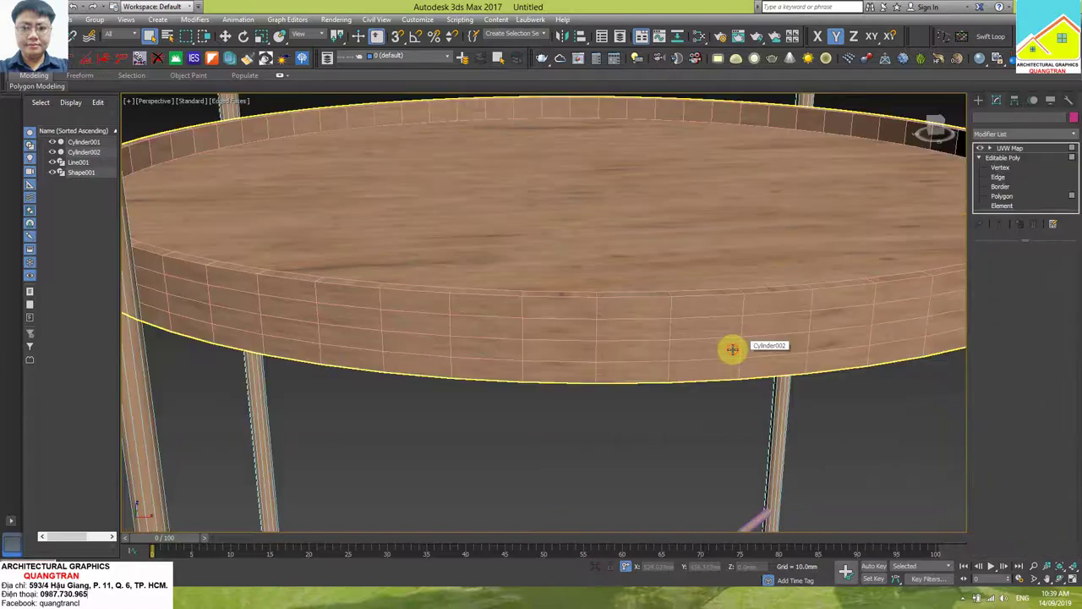
{"action": "left_click_drag", "start_coordinate": [1038, 373], "coordinate": [1027, 257]}
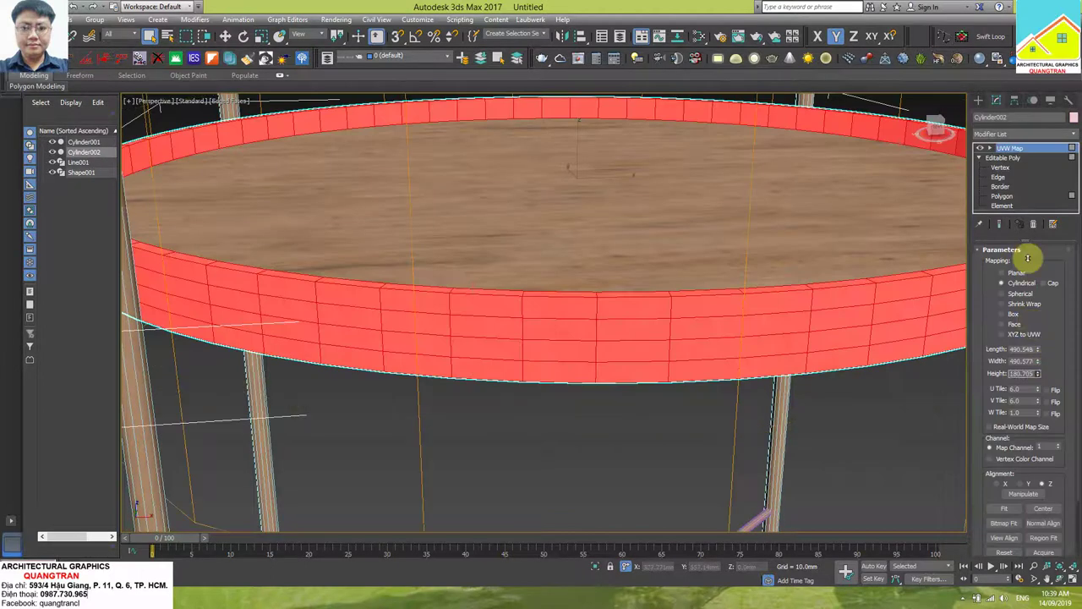
{"action": "left_click", "coordinate": [864, 446]}
{"action": "left_click", "coordinate": [658, 336]}
{"action": "scroll", "coordinate": [657, 336], "scroll_direction": "up", "scroll_amount": 1}
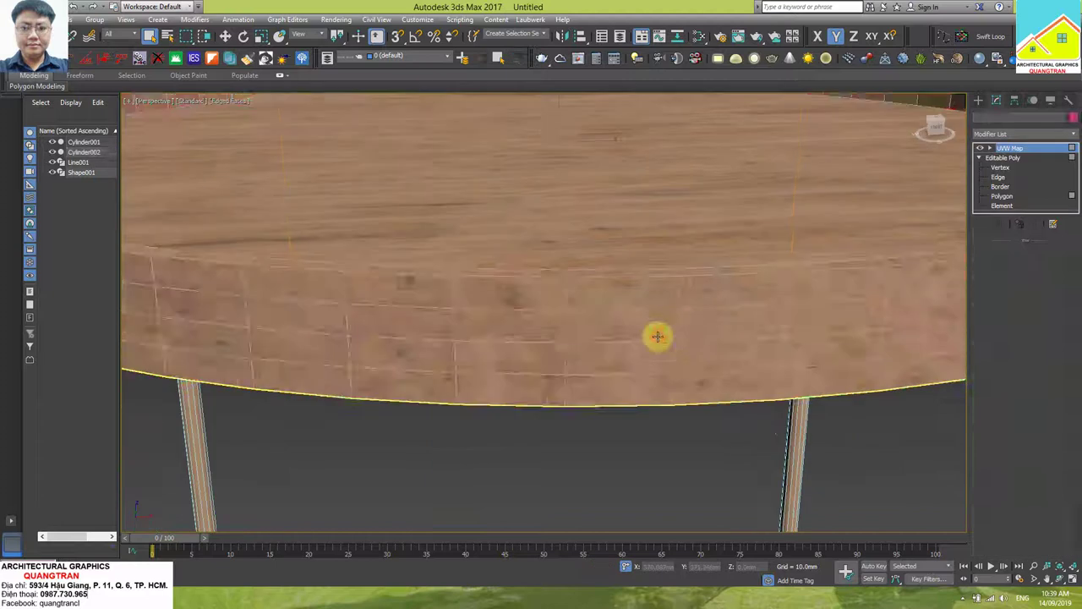
{"action": "left_click_drag", "start_coordinate": [1039, 374], "coordinate": [1033, 249]}
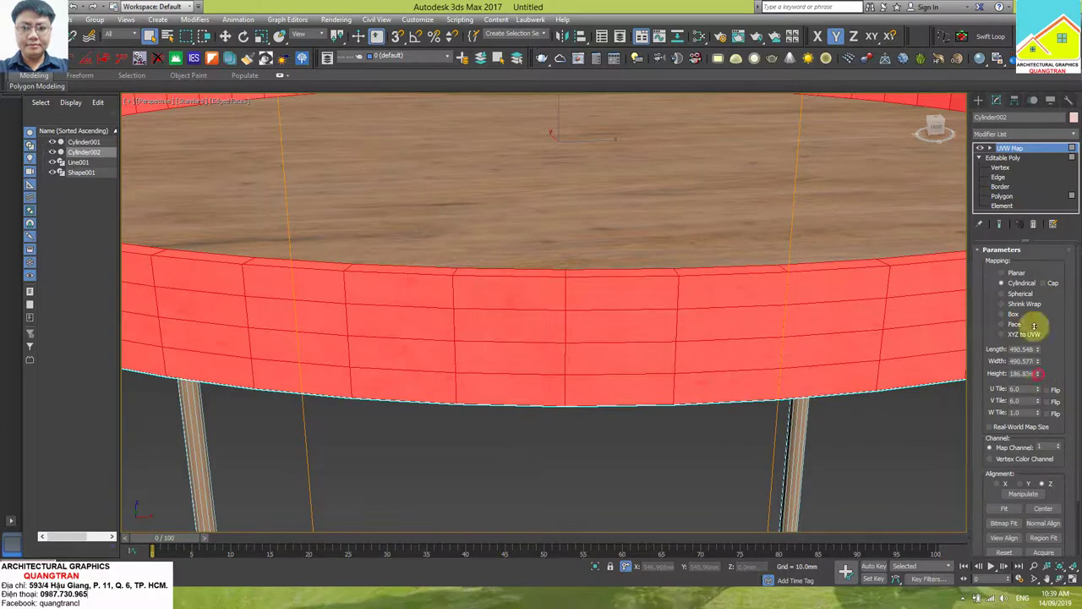
{"action": "left_click", "coordinate": [865, 448]}
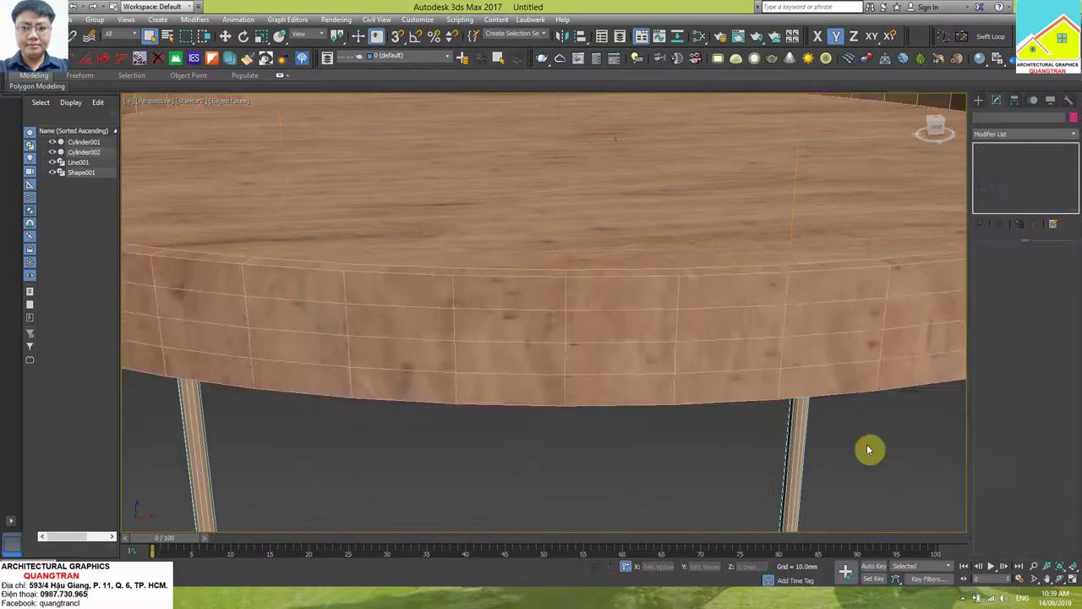
{"action": "scroll", "coordinate": [611, 418], "scroll_direction": "down", "scroll_amount": 4}
{"action": "scroll", "coordinate": [633, 401], "scroll_direction": "up", "scroll_amount": 6}
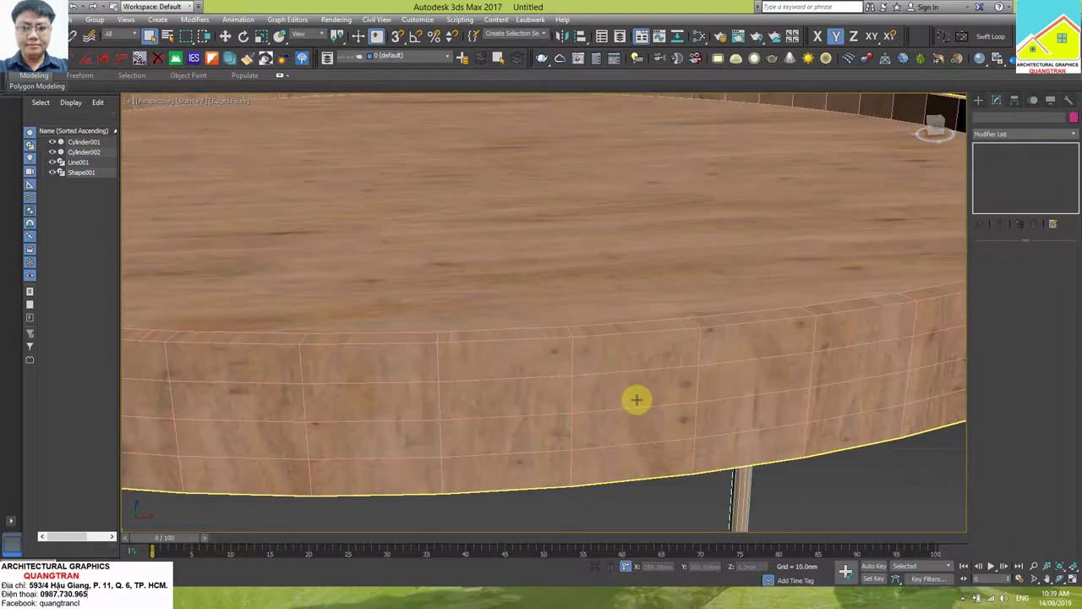
{"action": "left_click", "coordinate": [637, 399]}
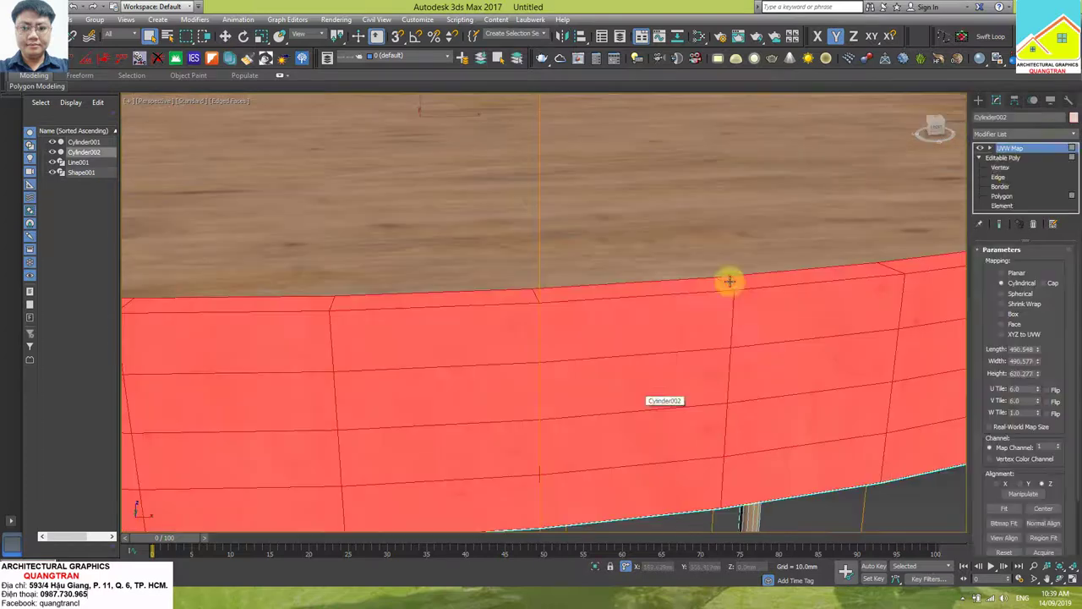
Move the UVW Map gizmo along Z to position the grain on the lower rim.
{"action": "left_click", "coordinate": [1011, 158]}
{"action": "key", "text": "w"}
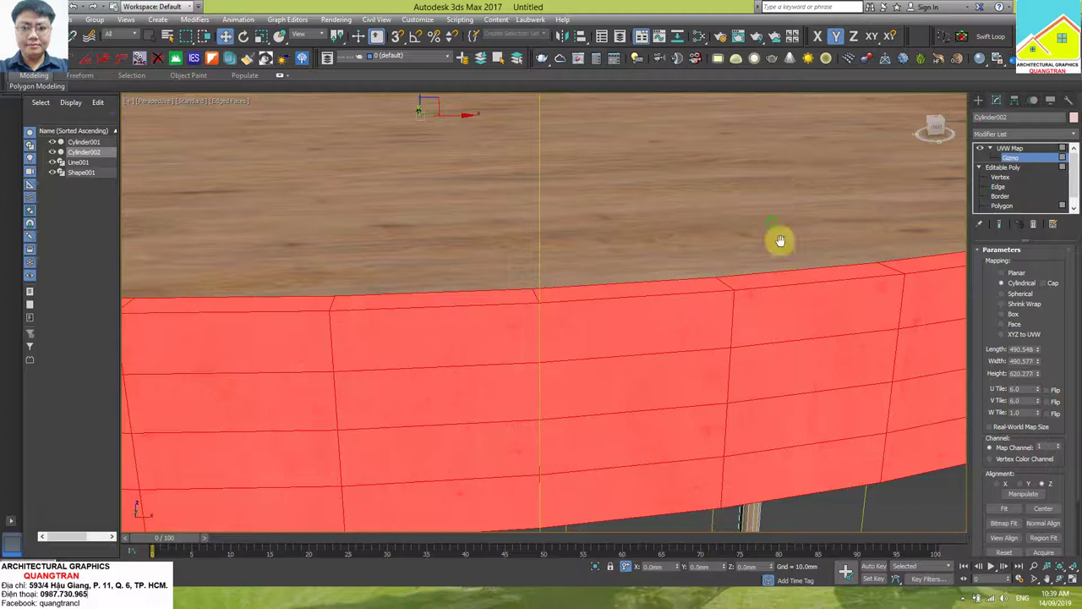
{"action": "scroll", "coordinate": [619, 194], "scroll_direction": "down", "scroll_amount": 3}
{"action": "left_click_drag", "start_coordinate": [510, 121], "coordinate": [512, 144]}
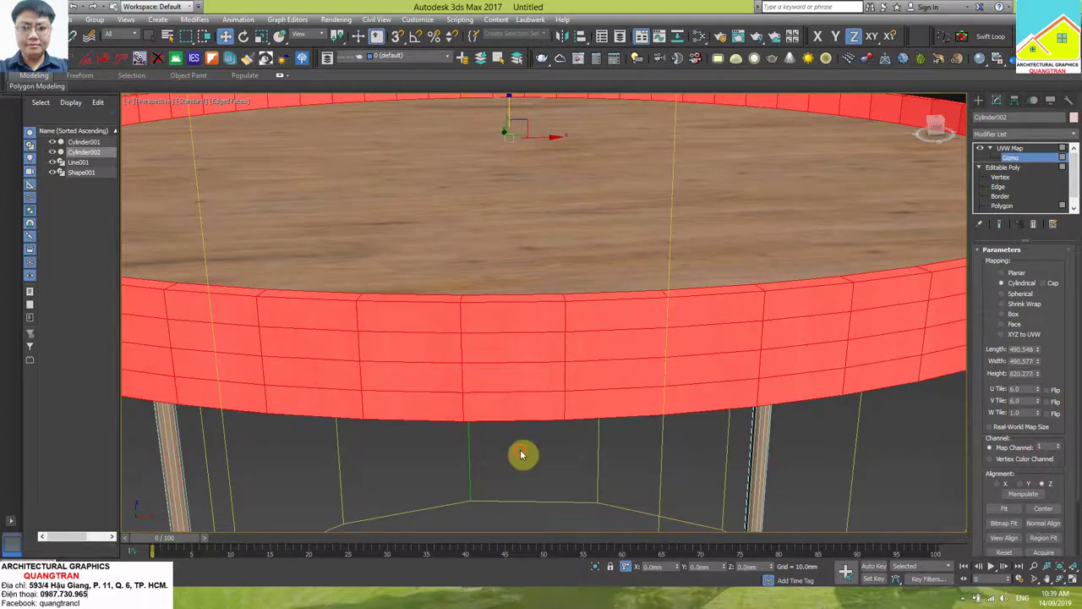
{"action": "left_click", "coordinate": [1014, 159]}
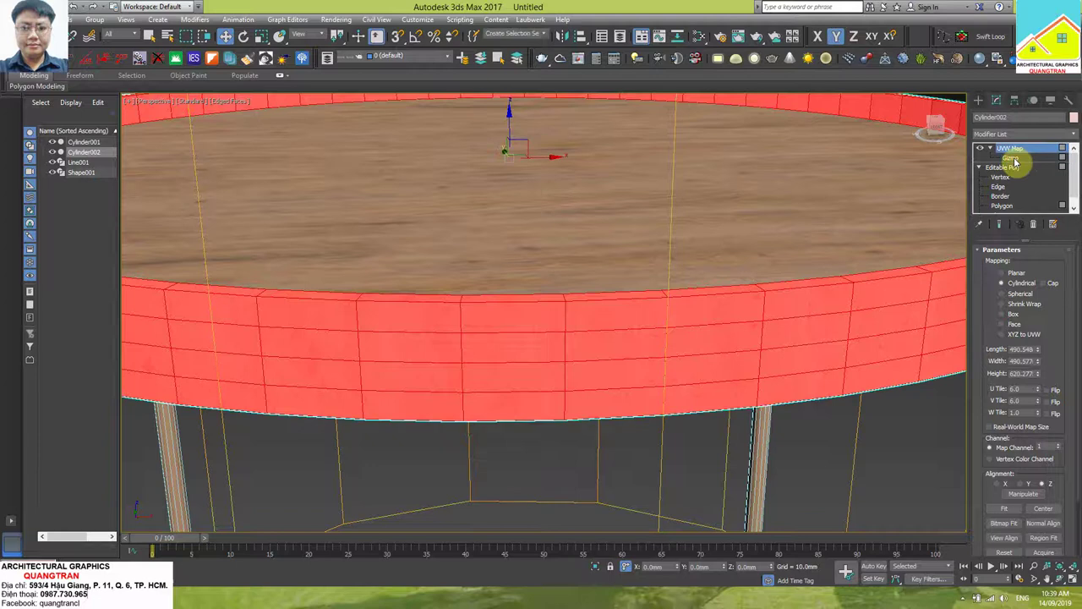
{"action": "left_click", "coordinate": [1014, 159]}
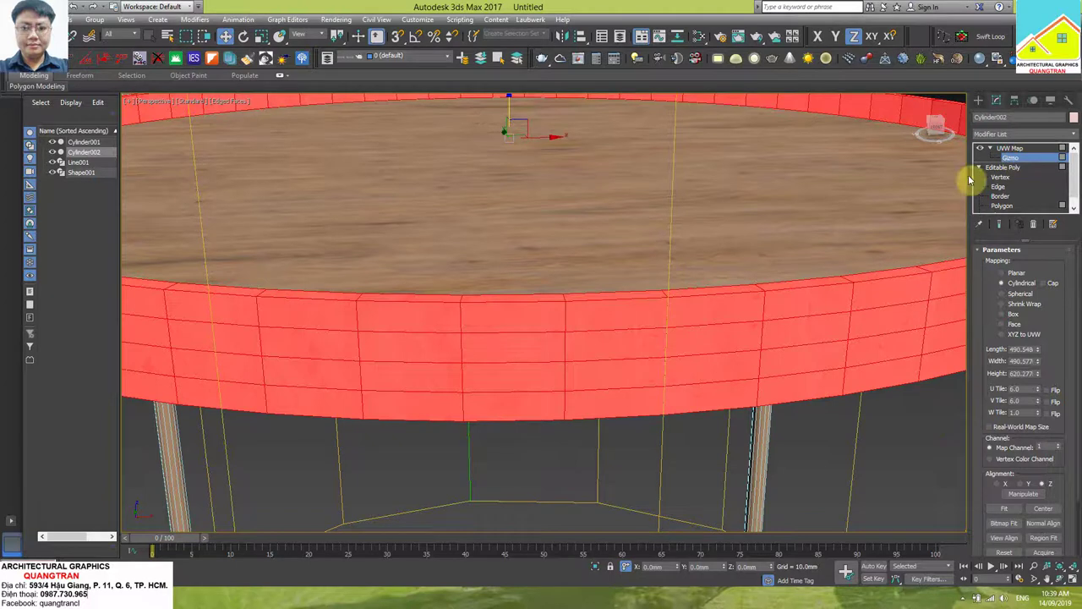
{"action": "left_click", "coordinate": [906, 439]}
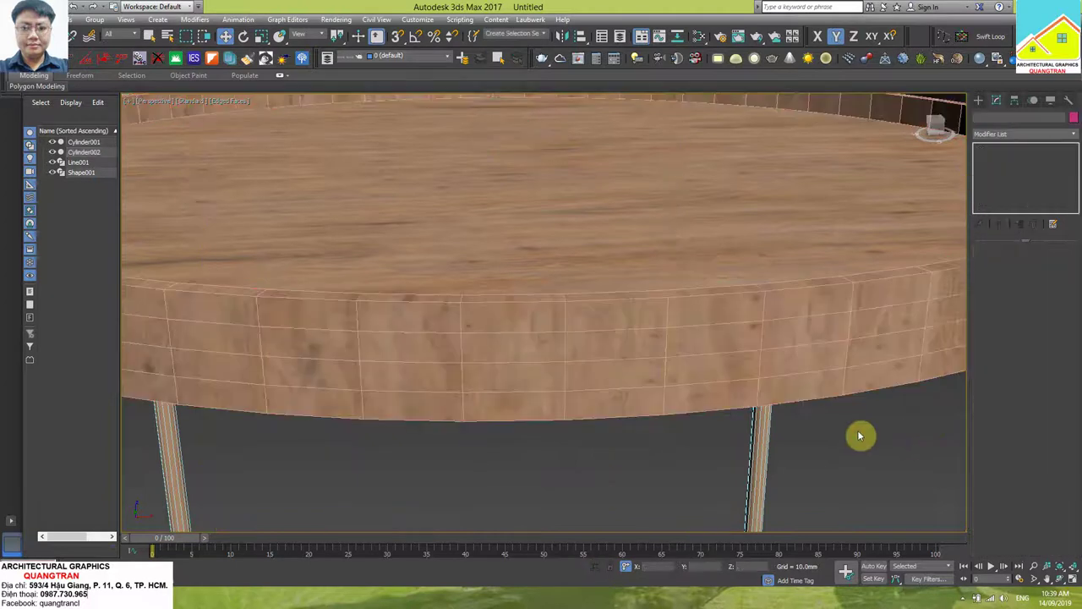
{"action": "scroll", "coordinate": [857, 435], "scroll_direction": "down", "scroll_amount": 10}
{"action": "mouse_move", "coordinate": [857, 435]}
{"action": "middle_mouse_down"}
{"action": "mouse_move", "coordinate": [681, 440]}
{"action": "mouse_move", "coordinate": [648, 345]}
{"action": "middle_mouse_up"}
{"action": "left_click", "coordinate": [649, 345]}
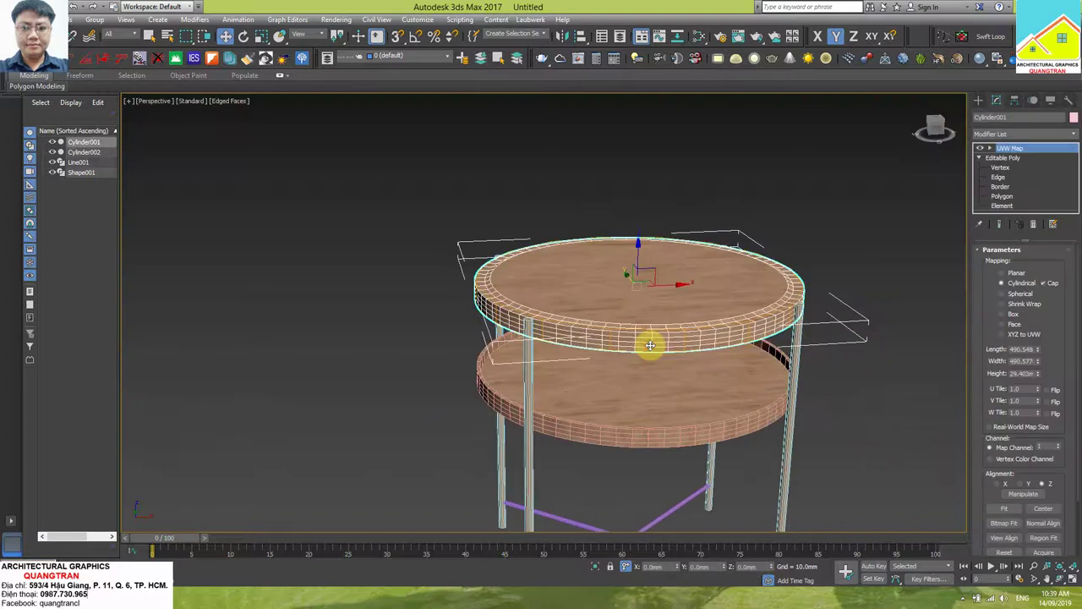
Convert the upper tabletop to Editable Poly and select its rim polygons in Front view.
{"action": "right_click", "coordinate": [649, 345]}
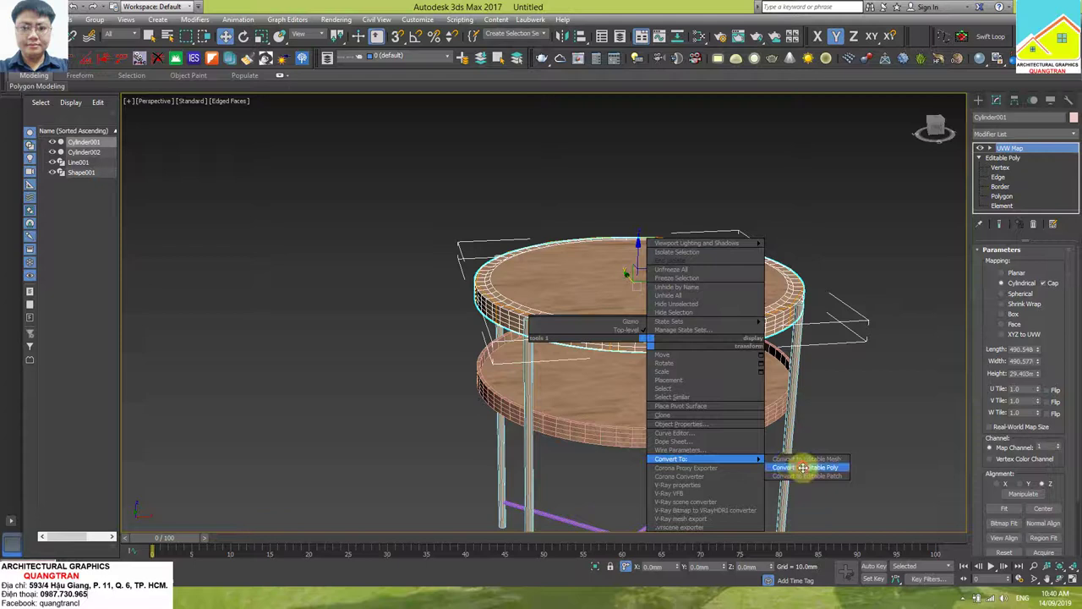
{"action": "left_click", "coordinate": [800, 465]}
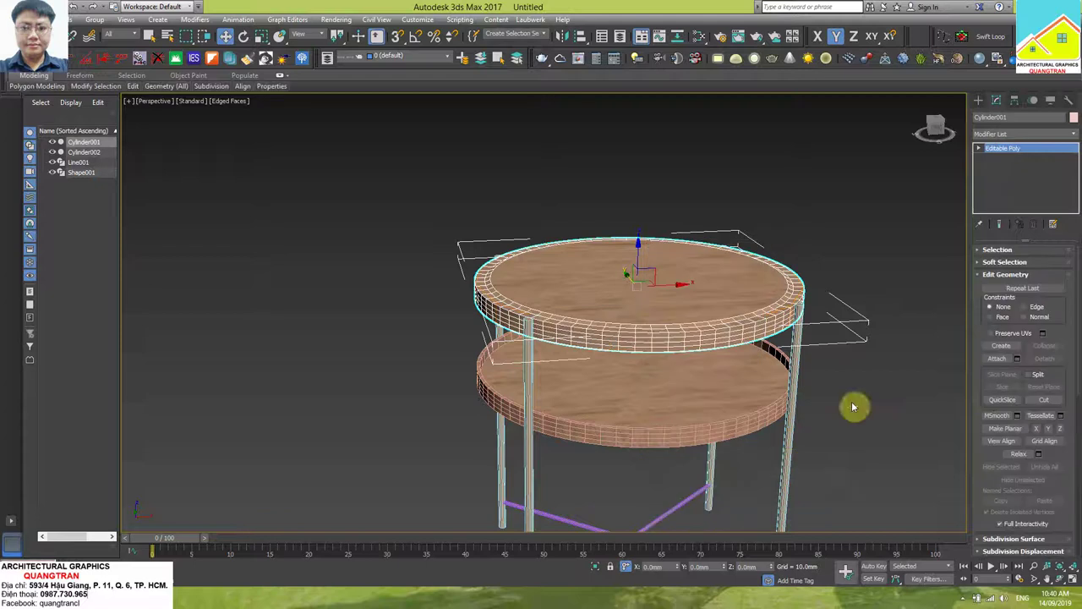
{"action": "left_click", "coordinate": [979, 148]}
{"action": "left_click", "coordinate": [1002, 186]}
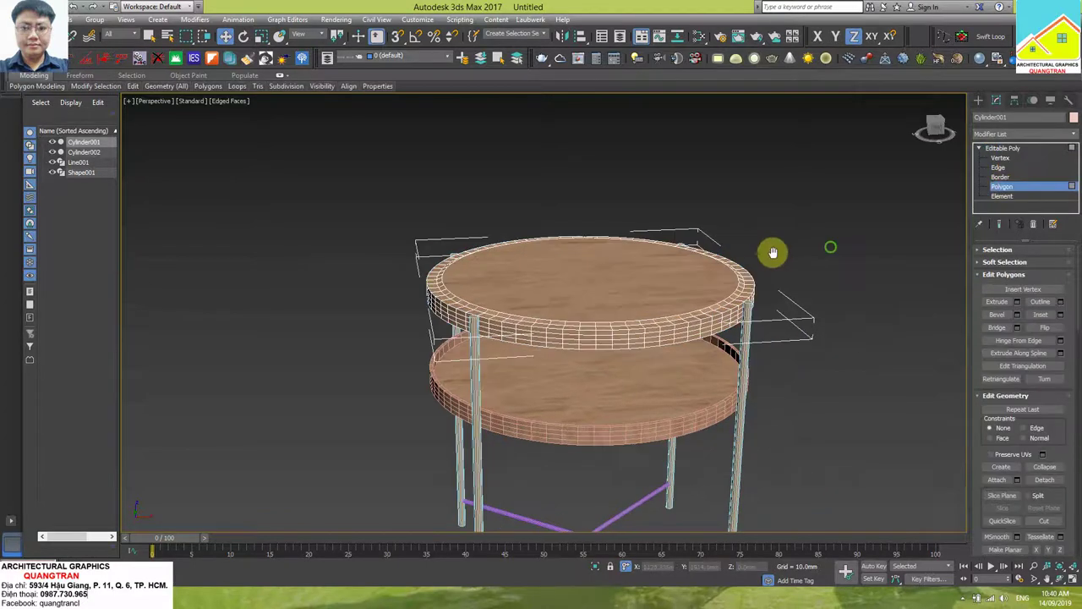
{"action": "key", "text": "f"}
{"action": "left_click_drag", "start_coordinate": [322, 169], "coordinate": [657, 222]}
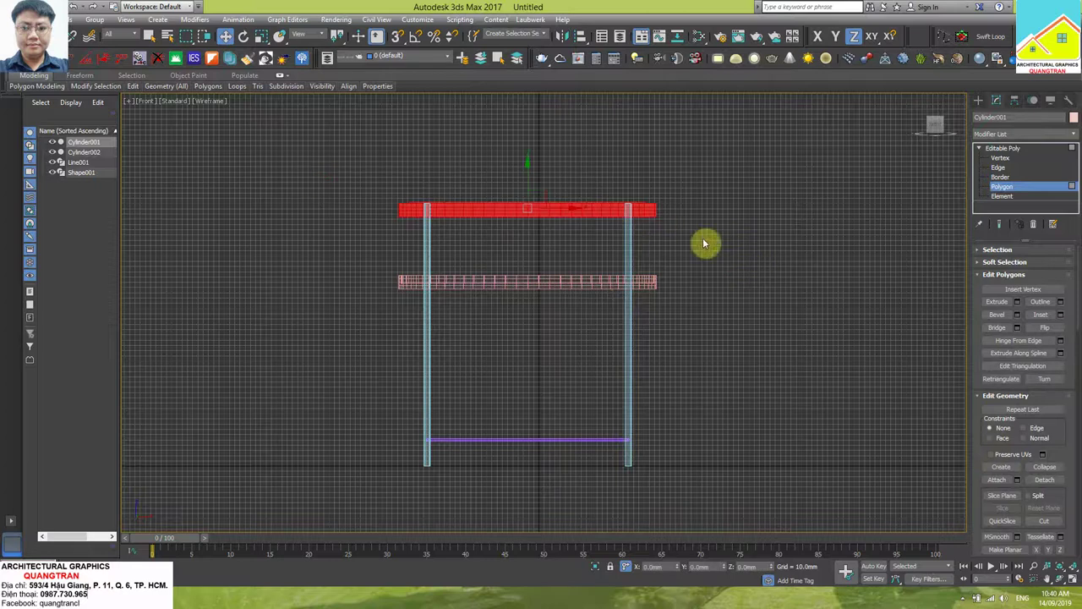
{"action": "mouse_move", "coordinate": [617, 277]}
{"action": "middle_mouse_down", "text": "alt"}
{"action": "mouse_move", "coordinate": [554, 231]}
{"action": "mouse_move", "coordinate": [561, 246]}
{"action": "middle_mouse_up", "text": "alt"}
{"action": "key", "text": "F3"}
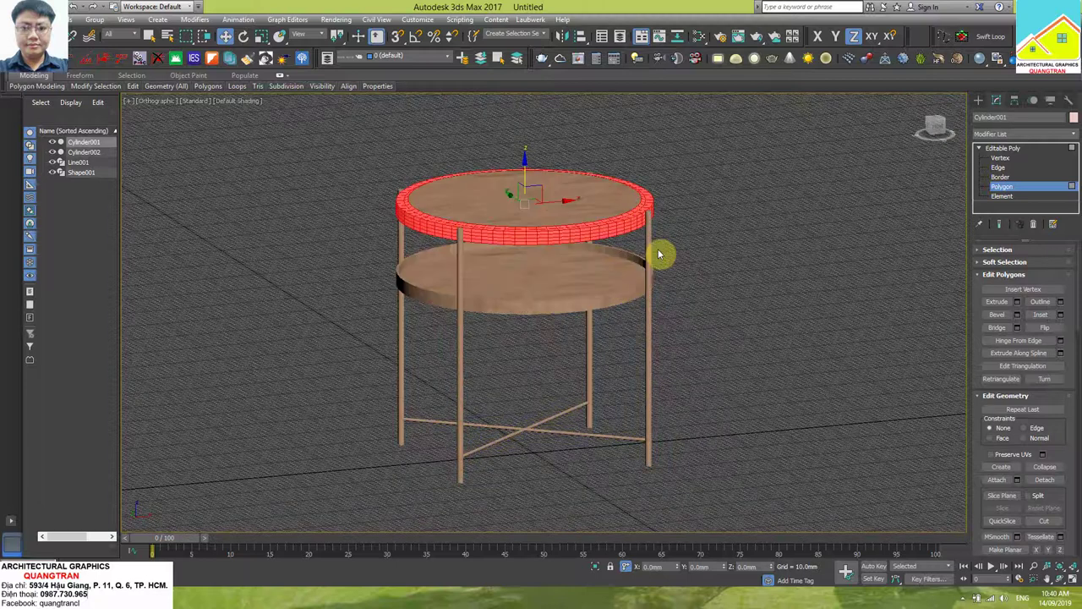
{"action": "middle_click_drag", "start_coordinate": [658, 251], "coordinate": [775, 444]}
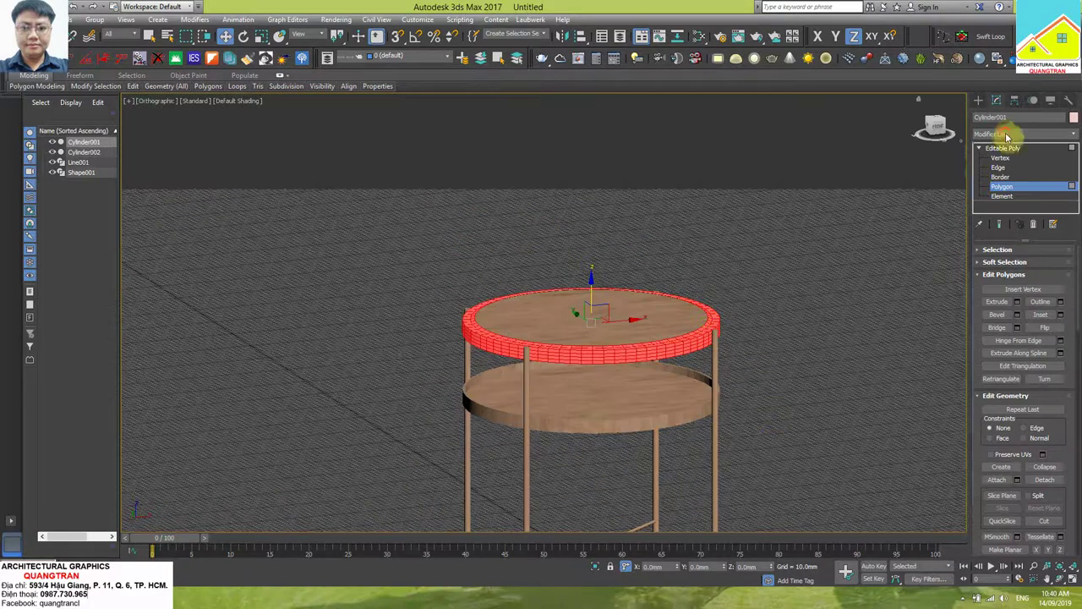
Add a Cylindrical UVW Map to the top rim with U Tile 8, V Tile 6, Height about 82.9.
{"action": "left_click", "coordinate": [1008, 134]}
{"action": "scroll", "coordinate": [978, 297], "scroll_direction": "down", "scroll_amount": 10}
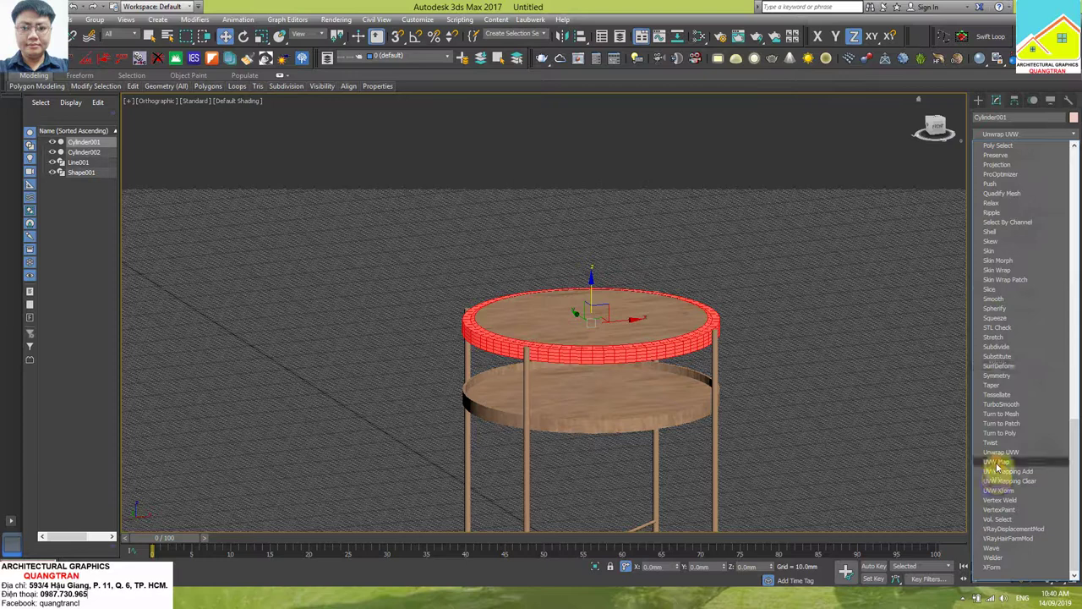
{"action": "left_click", "coordinate": [998, 466]}
{"action": "left_click", "coordinate": [1003, 283]}
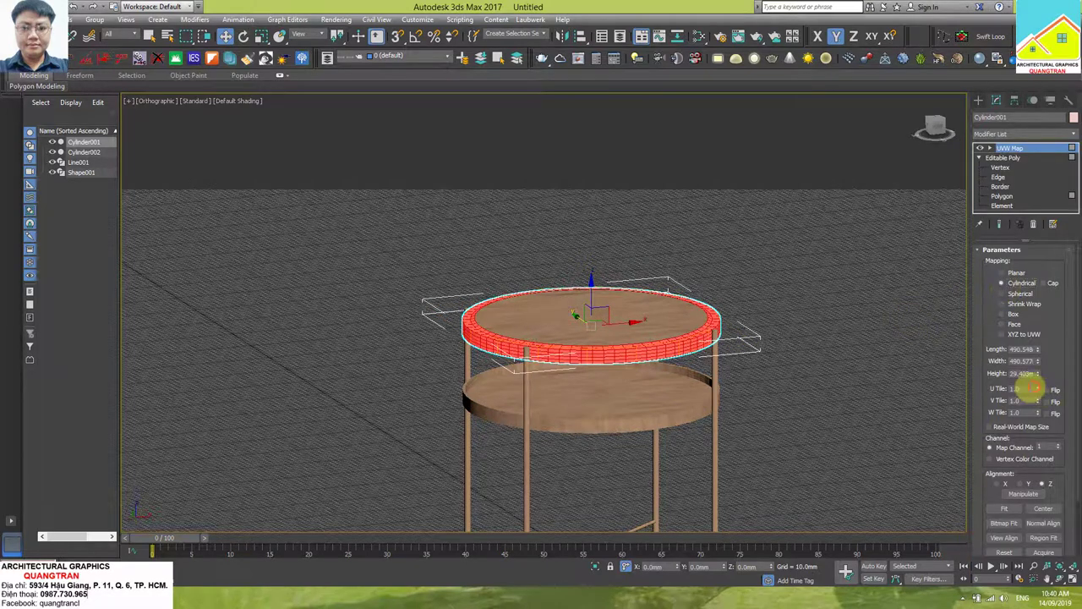
{"action": "left_click", "coordinate": [1030, 389]}
{"action": "type", "text": "8"}
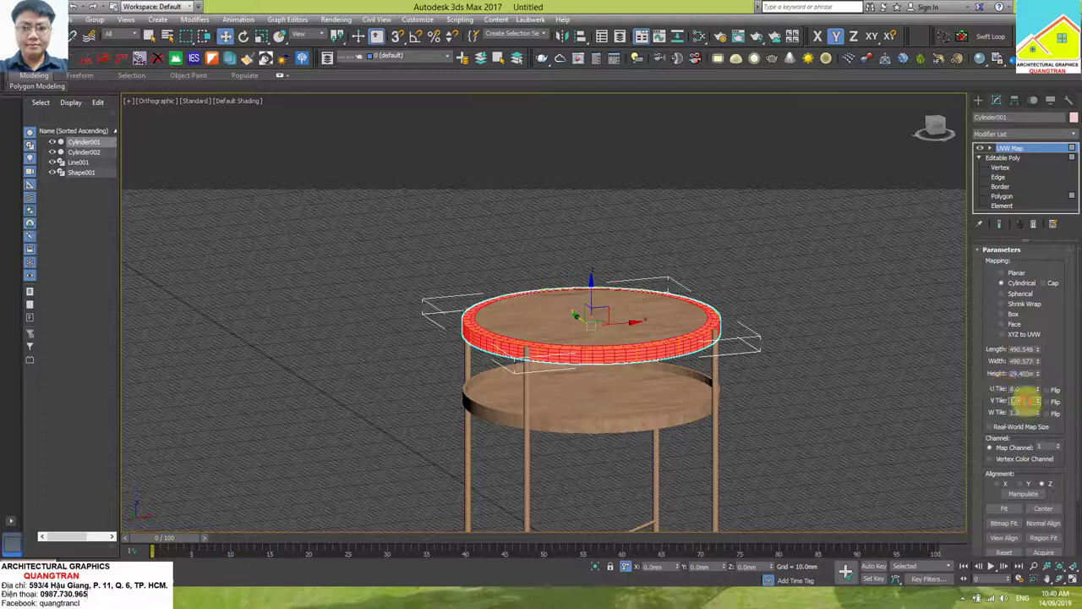
{"action": "key", "text": "Tab"}
{"action": "type", "text": "6"}
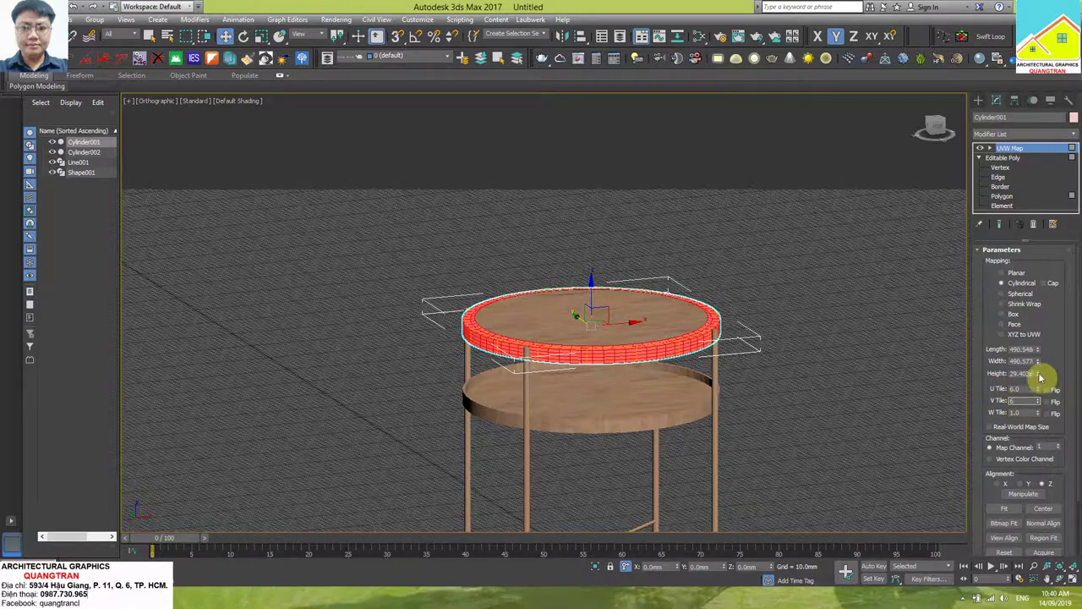
{"action": "left_click_drag", "start_coordinate": [1039, 373], "coordinate": [1035, 316]}
Inspect the rim textures, then window-select the four legs and cross braces with Select Object.
{"action": "left_click", "coordinate": [865, 336]}
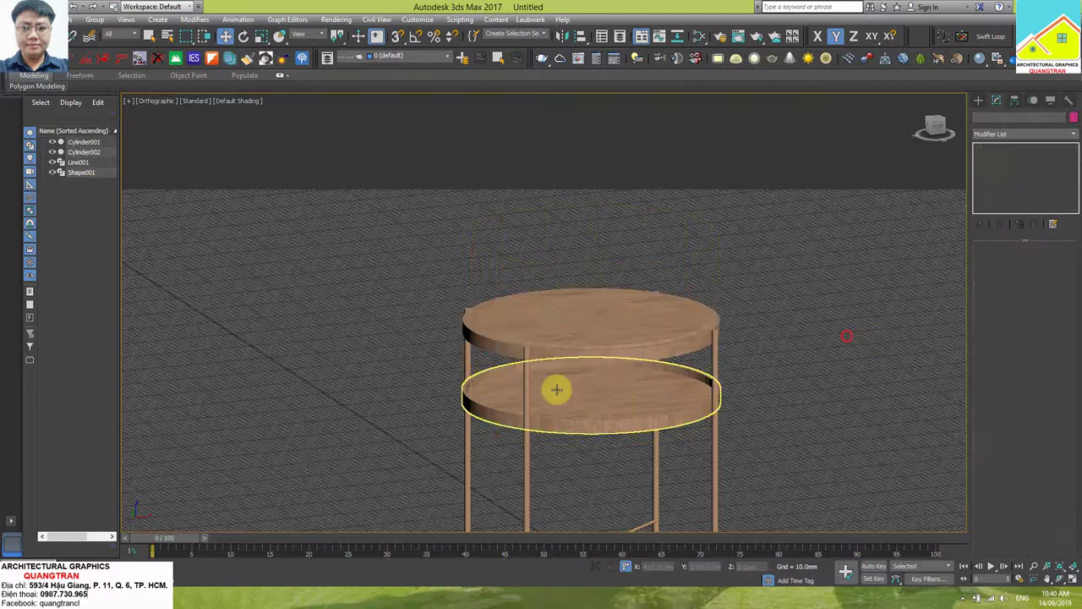
{"action": "scroll", "coordinate": [613, 358], "scroll_direction": "up", "scroll_amount": 5}
{"action": "scroll", "coordinate": [612, 358], "scroll_direction": "up", "scroll_amount": 4}
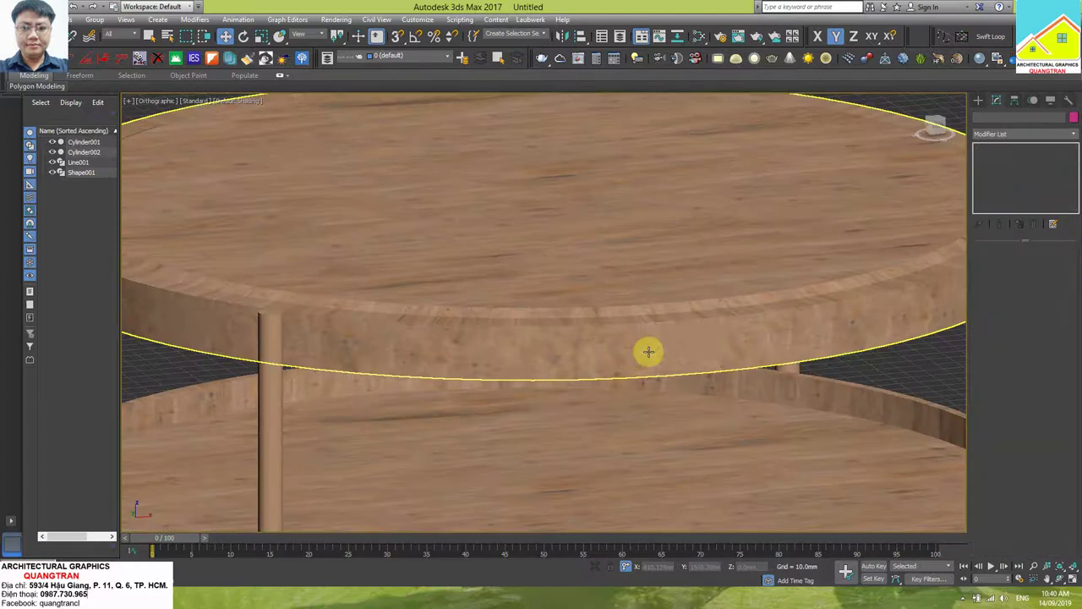
{"action": "scroll", "coordinate": [649, 351], "scroll_direction": "down", "scroll_amount": 5}
{"action": "scroll", "coordinate": [649, 351], "scroll_direction": "down", "scroll_amount": 3}
{"action": "mouse_move", "coordinate": [648, 351]}
{"action": "middle_mouse_down", "text": "alt"}
{"action": "mouse_move", "coordinate": [656, 322]}
{"action": "mouse_move", "coordinate": [657, 341]}
{"action": "middle_mouse_up", "text": "alt"}
{"action": "key", "text": "p"}
{"action": "scroll", "coordinate": [611, 412], "scroll_direction": "up", "scroll_amount": 3}
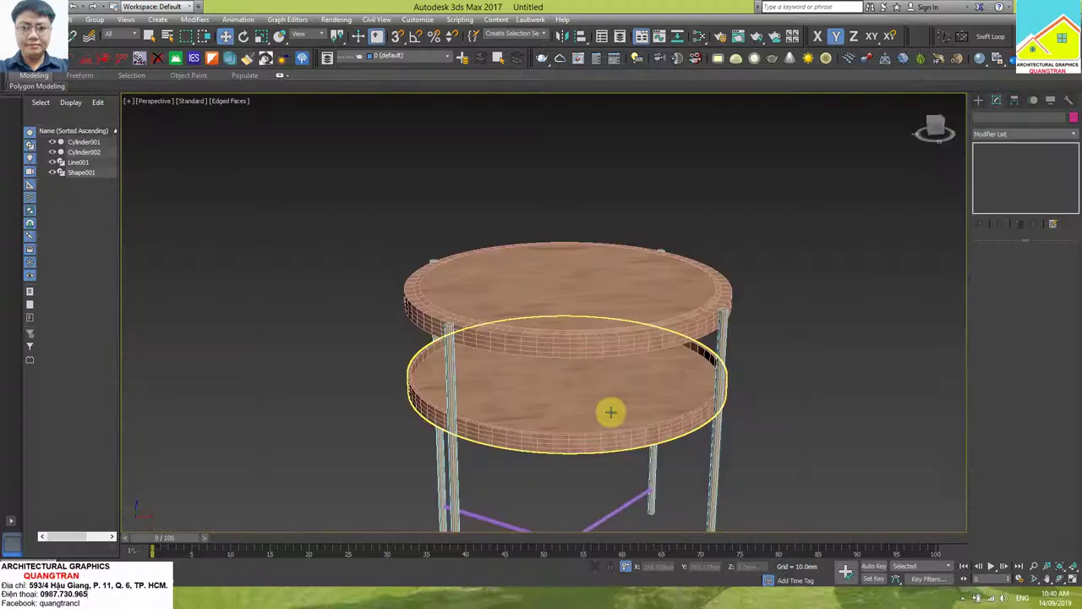
{"action": "scroll", "coordinate": [611, 412], "scroll_direction": "down", "scroll_amount": 2}
{"action": "middle_click_drag", "start_coordinate": [668, 423], "coordinate": [363, 394], "text": "alt"}
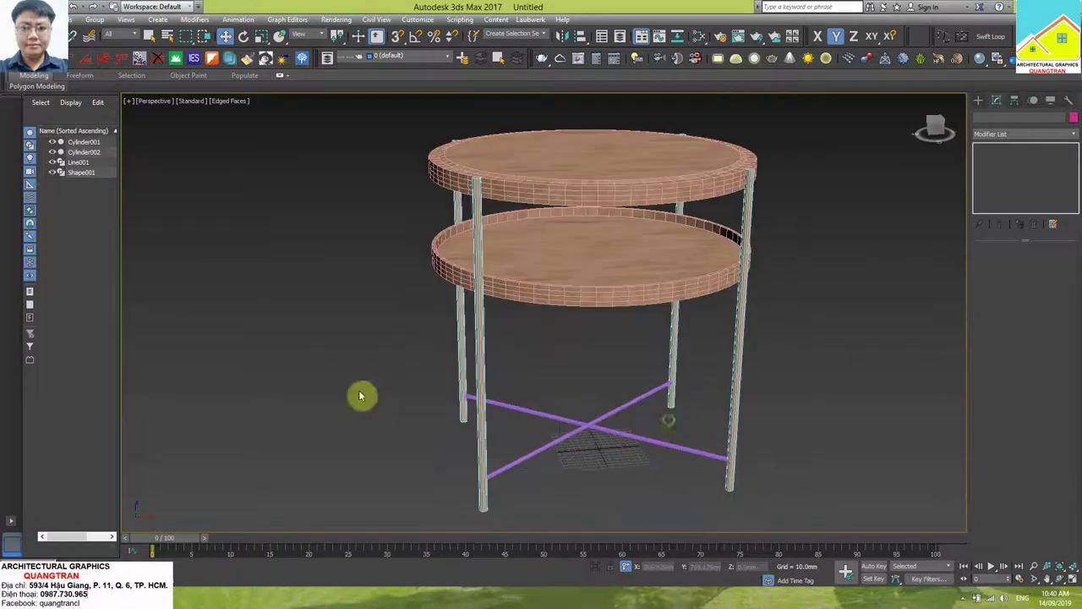
{"action": "left_click", "coordinate": [148, 36]}
{"action": "left_click_drag", "start_coordinate": [816, 344], "coordinate": [417, 495]}
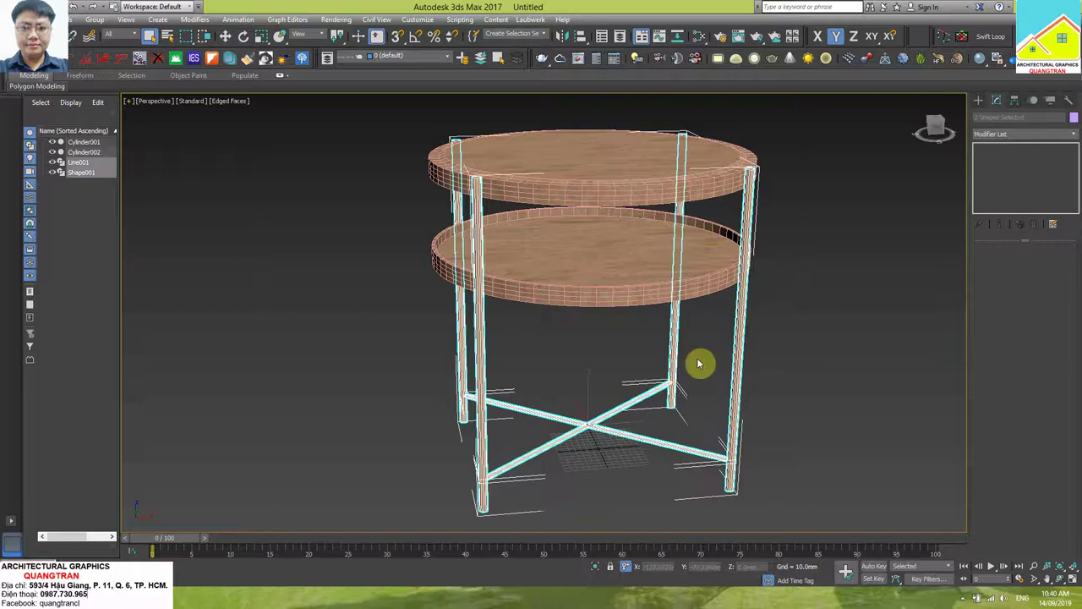
Turn on Generate Mapping Coords for the four leg splines and hide edged faces with F4.
{"action": "left_click", "coordinate": [978, 101]}
{"action": "left_click", "coordinate": [767, 331]}
{"action": "left_click", "coordinate": [741, 326]}
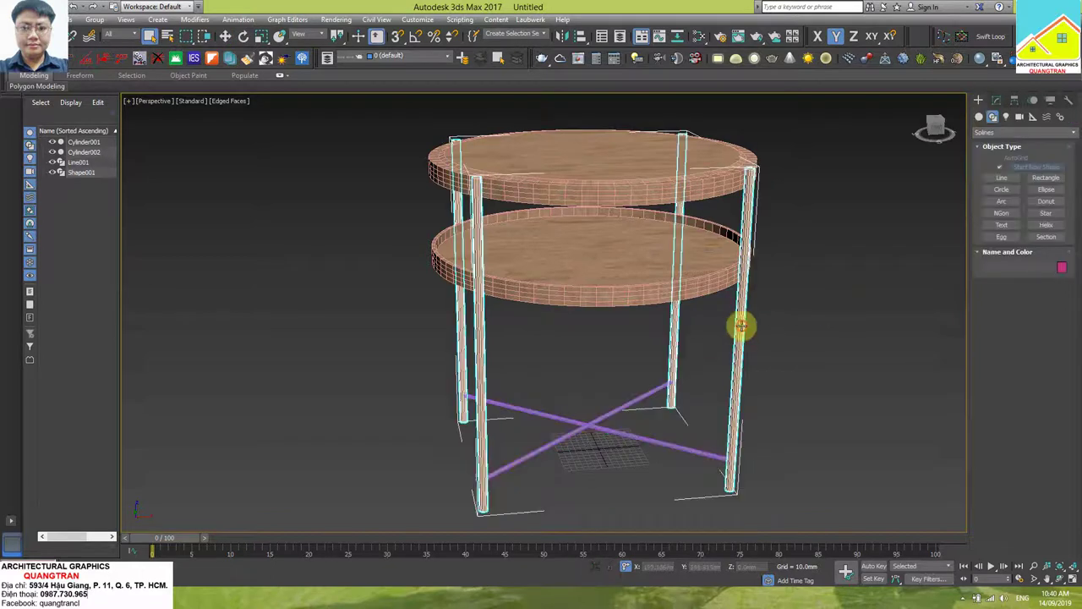
{"action": "left_click", "coordinate": [996, 100]}
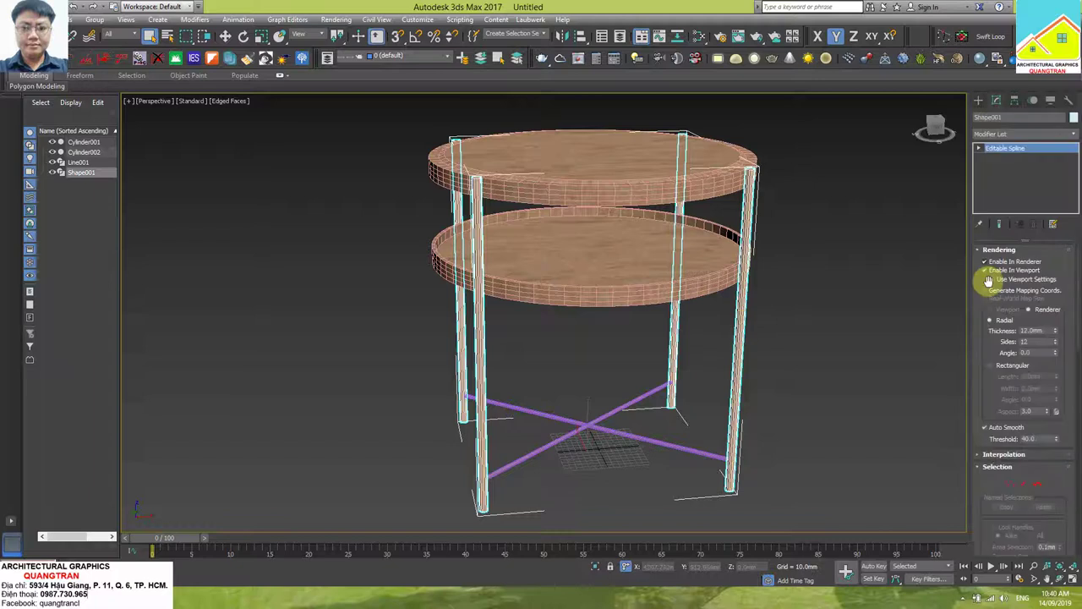
{"action": "left_click", "coordinate": [919, 329]}
{"action": "scroll", "coordinate": [741, 344], "scroll_direction": "up", "scroll_amount": 5}
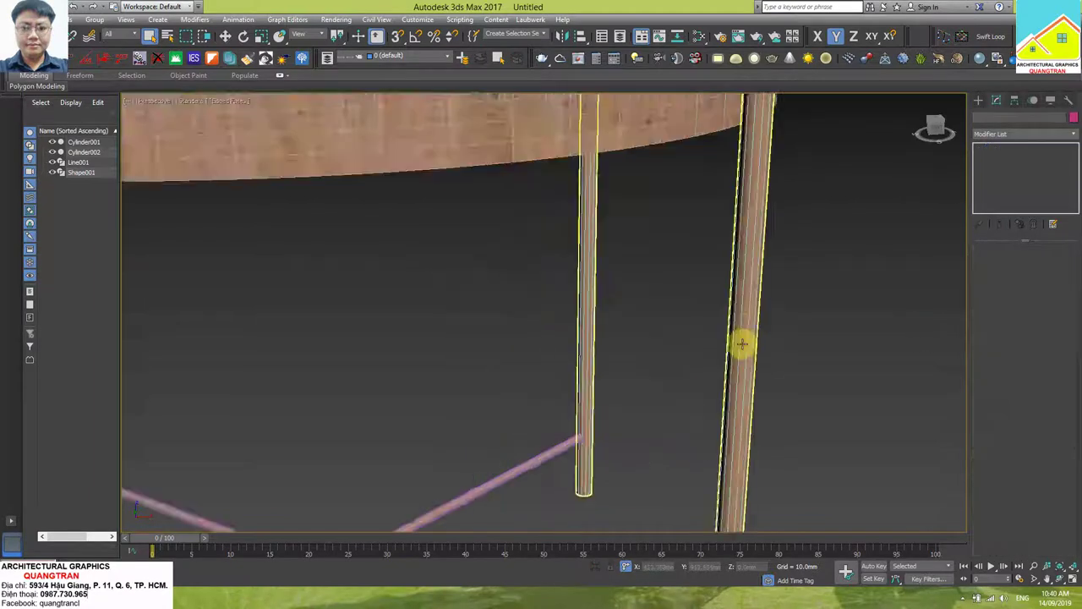
{"action": "scroll", "coordinate": [742, 343], "scroll_direction": "up", "scroll_amount": 1}
{"action": "key", "text": "F4"}
{"action": "scroll", "coordinate": [741, 343], "scroll_direction": "up", "scroll_amount": 4}
{"action": "scroll", "coordinate": [711, 312], "scroll_direction": "down", "scroll_amount": 4}
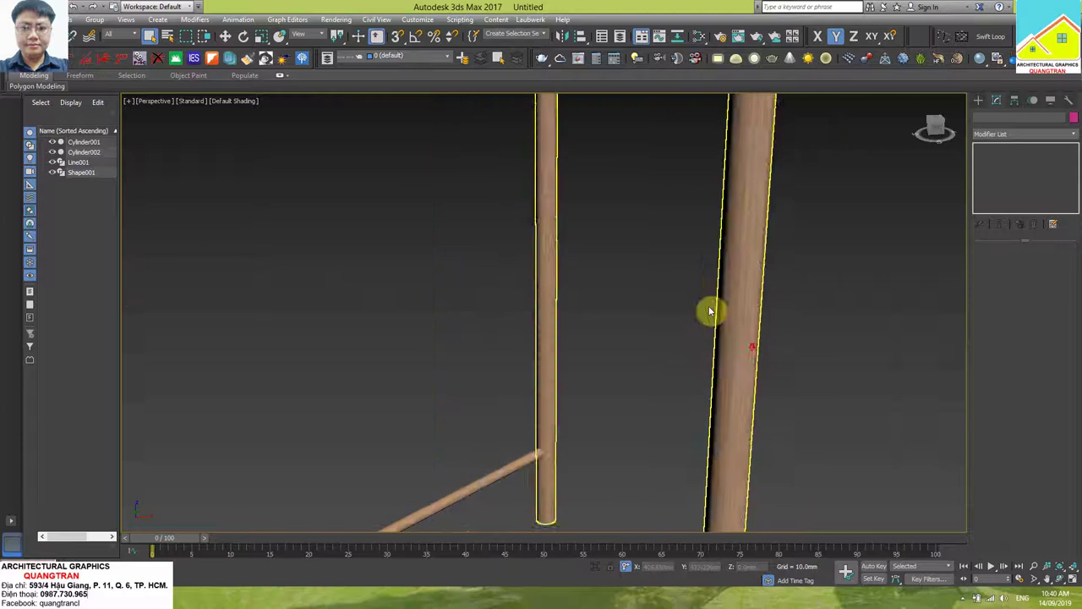
{"action": "scroll", "coordinate": [532, 423], "scroll_direction": "down", "scroll_amount": 5}
{"action": "scroll", "coordinate": [500, 428], "scroll_direction": "up", "scroll_amount": 5}
Turn on Generate Mapping Coords for the cross-brace spline and check its wood grain.
{"action": "left_click", "coordinate": [463, 396]}
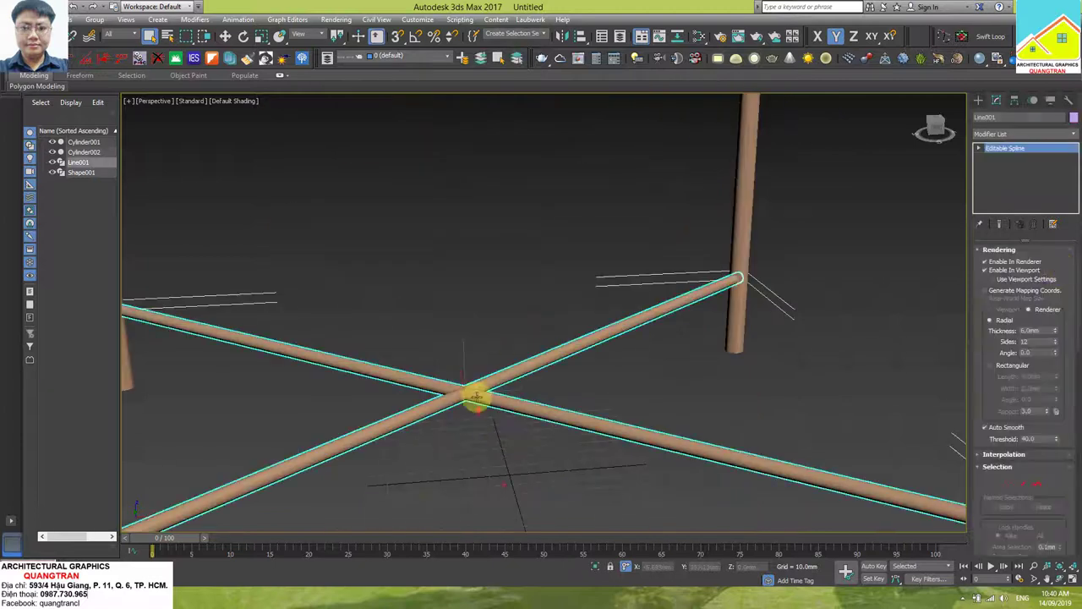
{"action": "left_click", "coordinate": [985, 290]}
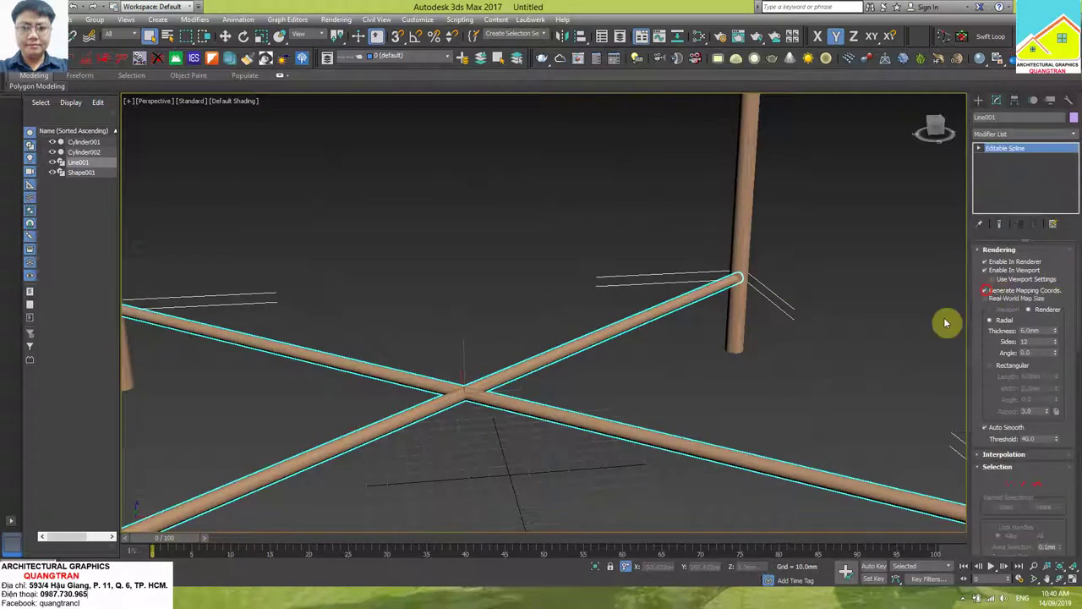
{"action": "left_click", "coordinate": [686, 406]}
{"action": "scroll", "coordinate": [630, 435], "scroll_direction": "up", "scroll_amount": 3}
{"action": "scroll", "coordinate": [631, 434], "scroll_direction": "up", "scroll_amount": 2}
{"action": "scroll", "coordinate": [634, 434], "scroll_direction": "down", "scroll_amount": 7}
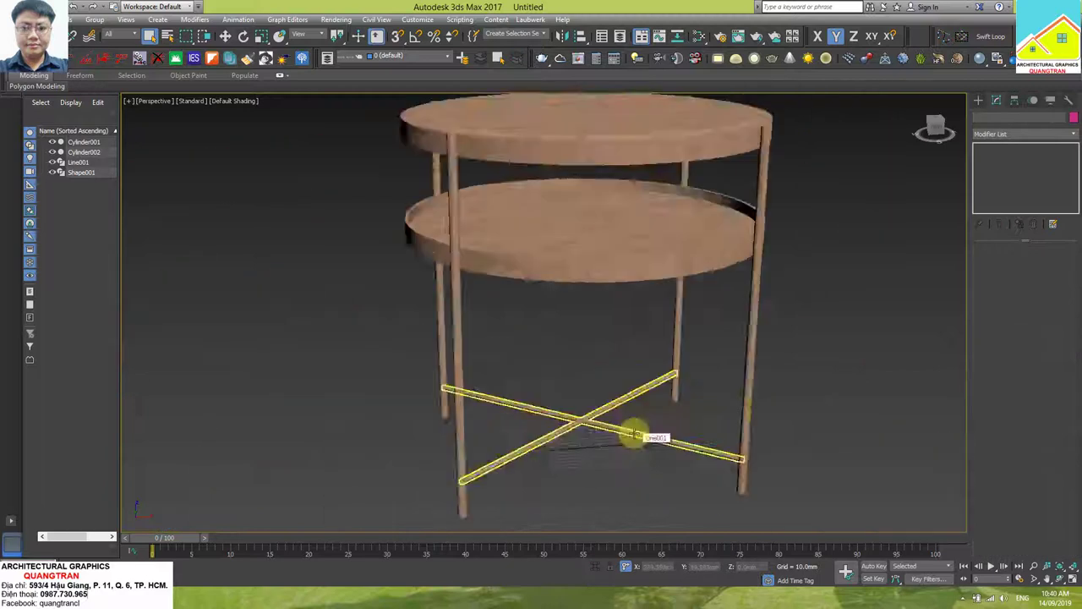
{"action": "scroll", "coordinate": [636, 435], "scroll_direction": "down", "scroll_amount": 4}
{"action": "mouse_move", "coordinate": [648, 369]}
{"action": "middle_mouse_down", "text": "alt"}
{"action": "mouse_move", "coordinate": [634, 367]}
{"action": "mouse_move", "coordinate": [683, 375]}
{"action": "mouse_move", "coordinate": [713, 352]}
{"action": "mouse_move", "coordinate": [701, 380]}
{"action": "middle_mouse_up", "text": "alt"}
Select the top tabletop, zoom out, and restore the four-viewport layout with Alt+W.
{"action": "left_click", "coordinate": [643, 249]}
{"action": "scroll", "coordinate": [663, 219], "scroll_direction": "up", "scroll_amount": 5}
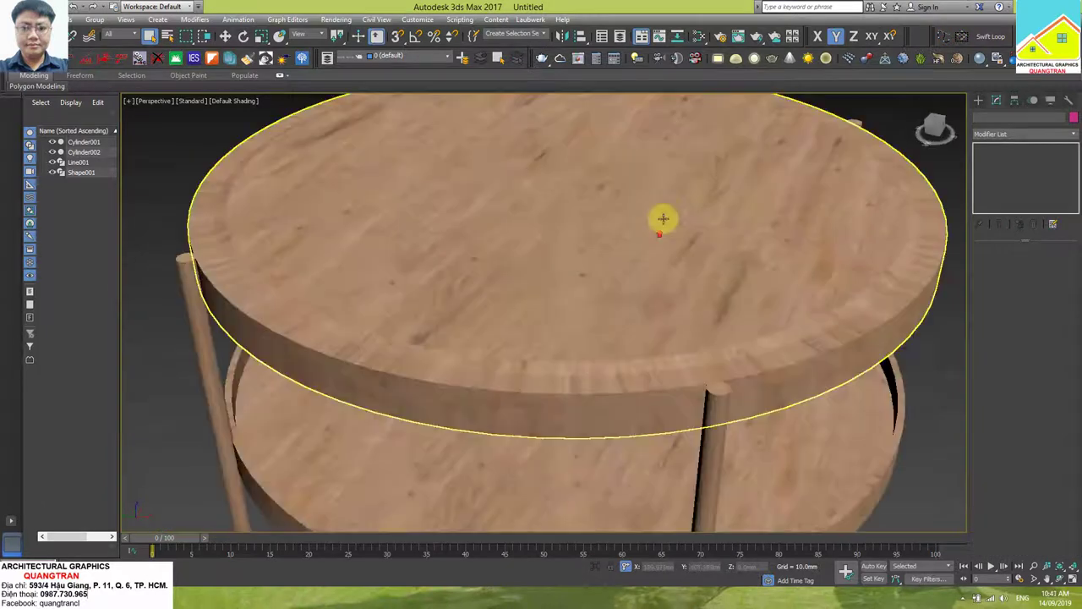
{"action": "scroll", "coordinate": [643, 245], "scroll_direction": "down", "scroll_amount": 2}
{"action": "scroll", "coordinate": [584, 296], "scroll_direction": "up", "scroll_amount": 1}
{"action": "scroll", "coordinate": [568, 307], "scroll_direction": "down", "scroll_amount": 6}
{"action": "scroll", "coordinate": [568, 307], "scroll_direction": "up", "scroll_amount": 1}
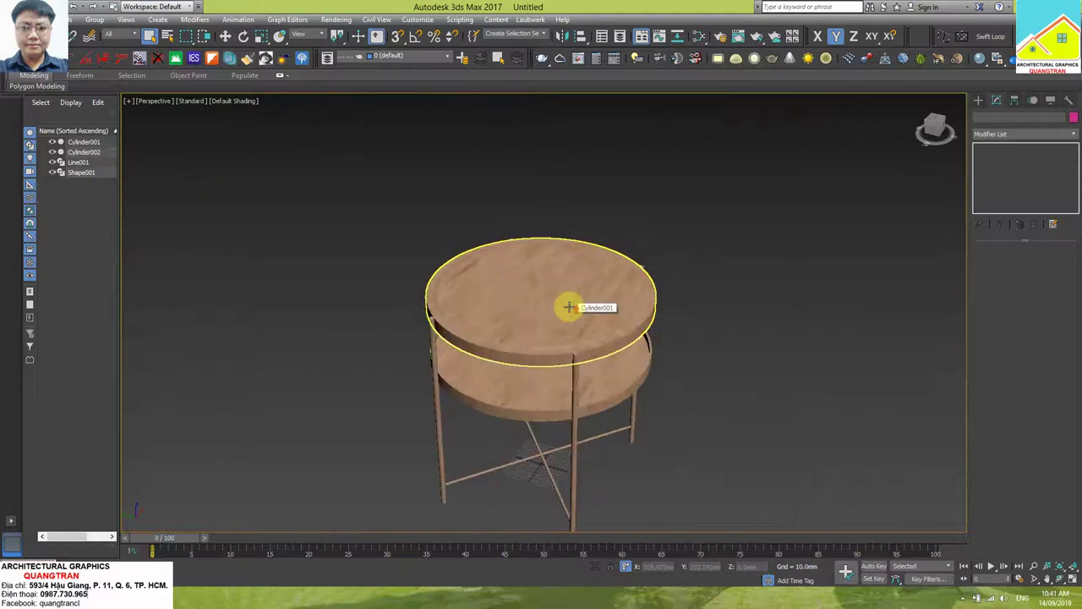
{"action": "key", "text": "alt+w"}
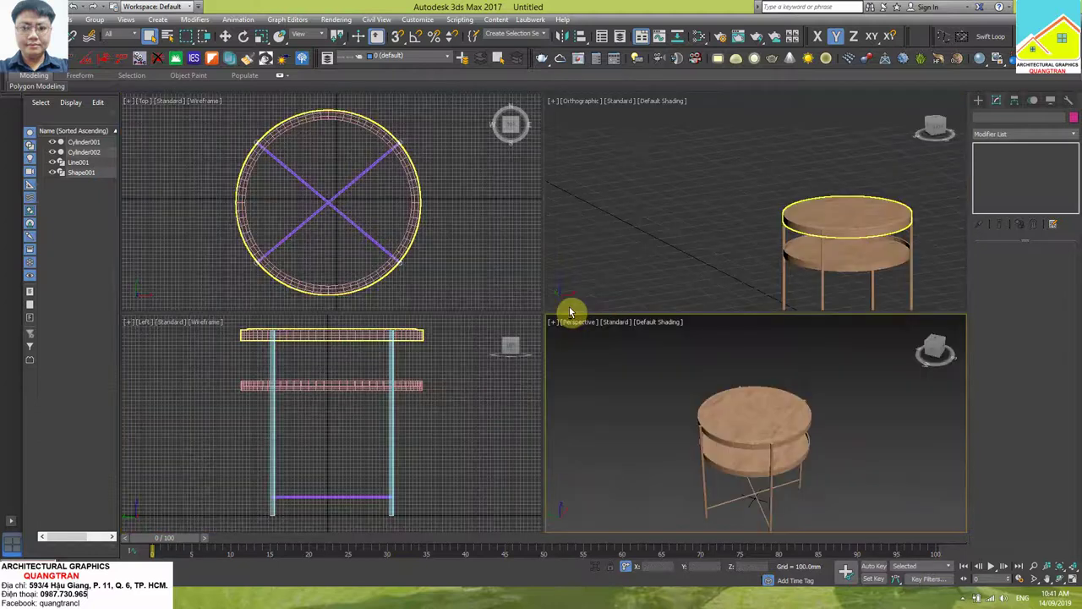